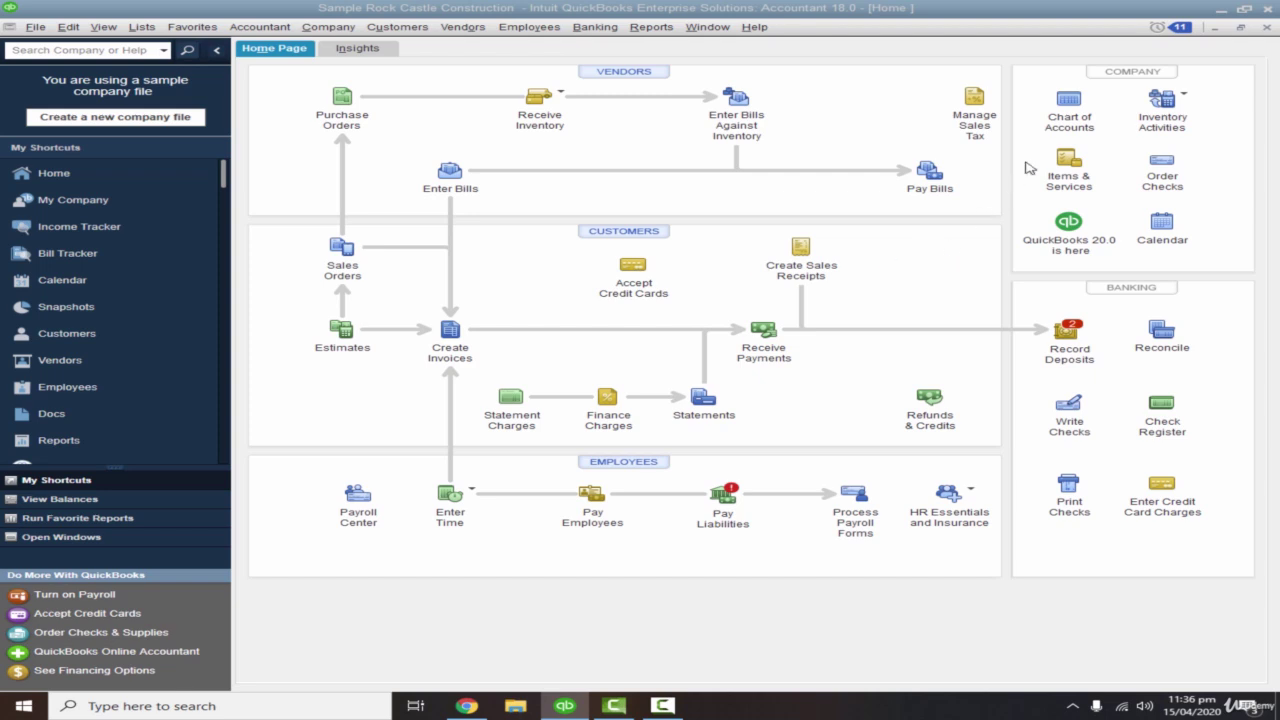
- Add a Bank account named "Peety Cash Imprest" to the chart of accounts and decline the online bank feed setup
left_click(1060, 121)
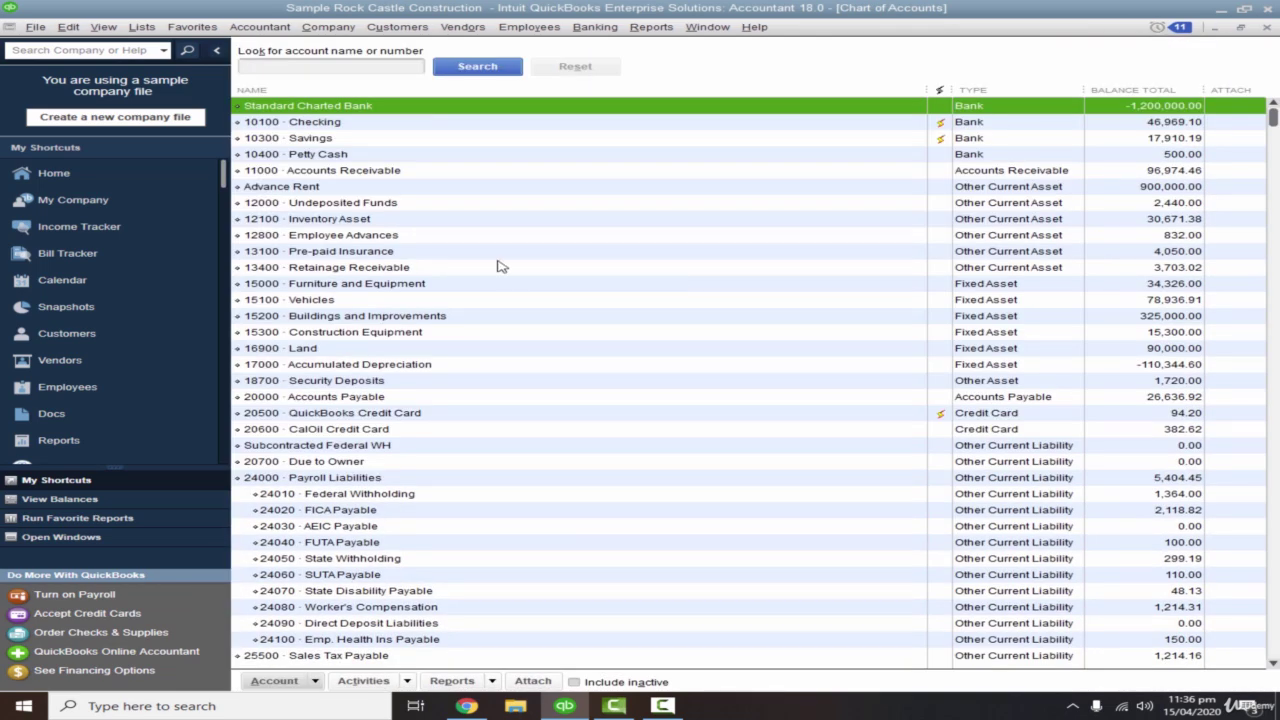
left_click(274, 681)
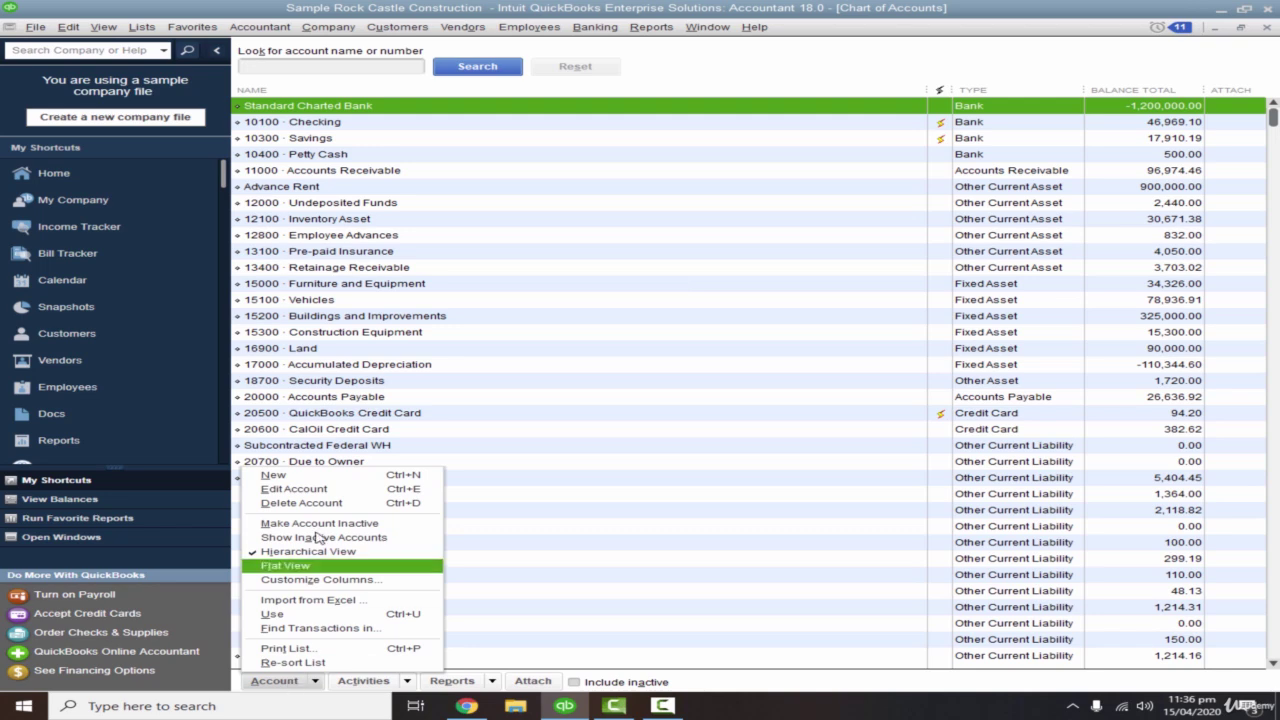
left_click(328, 480)
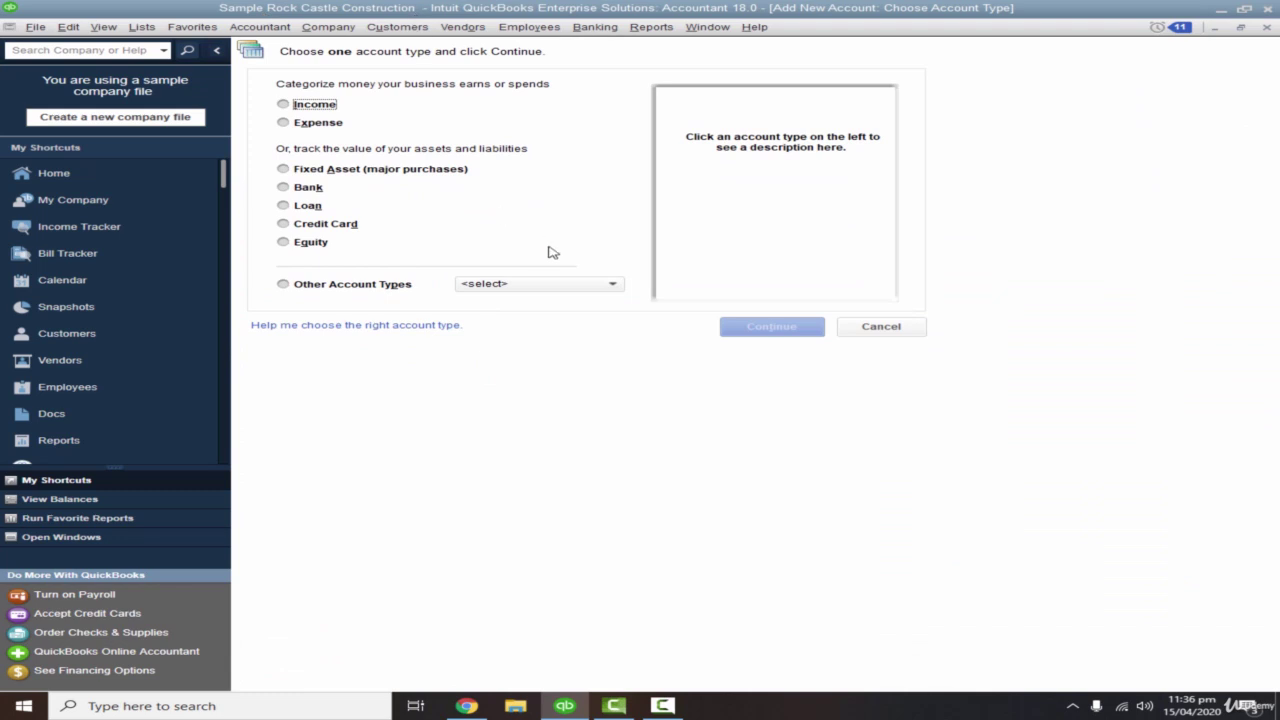
left_click(298, 195)
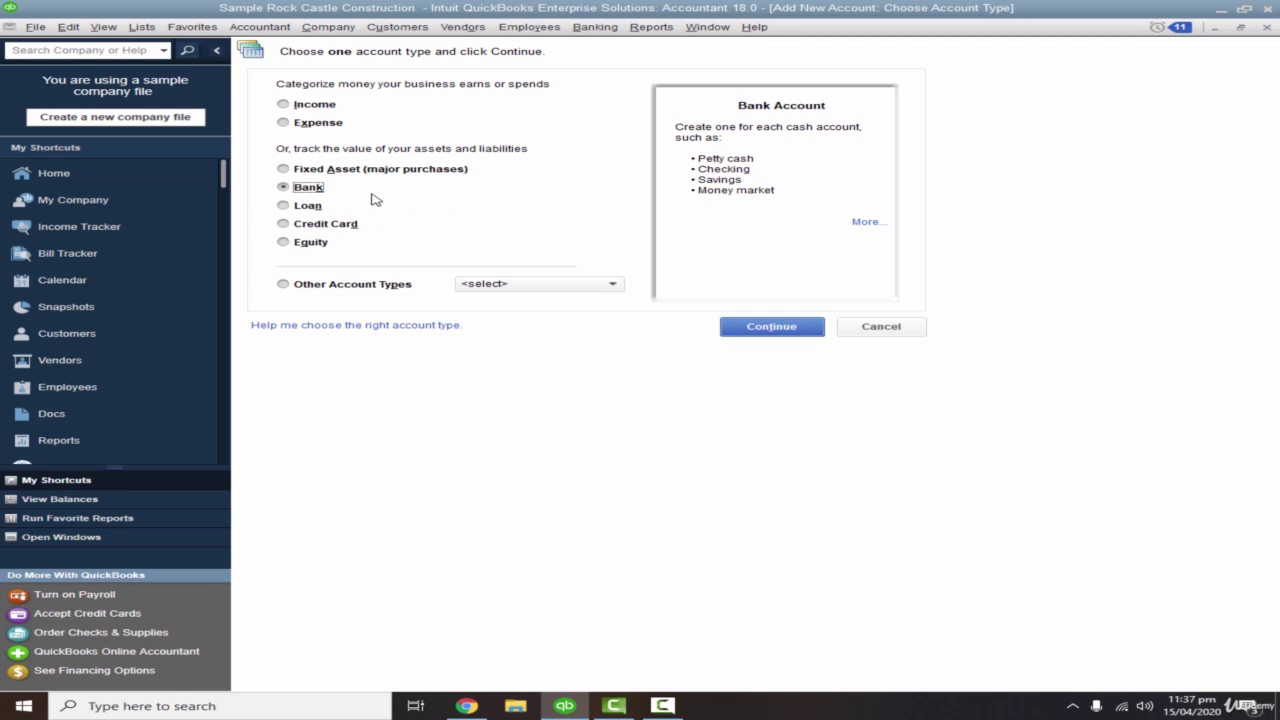
left_click(776, 330)
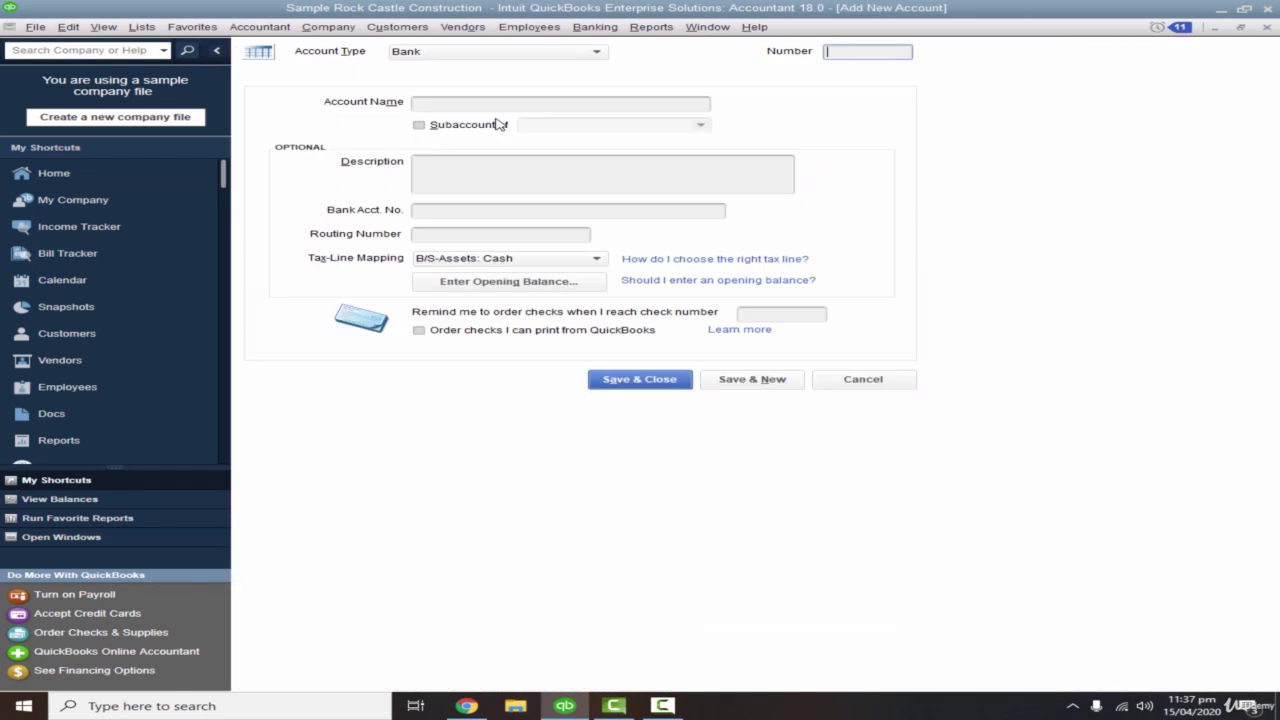
type("P")
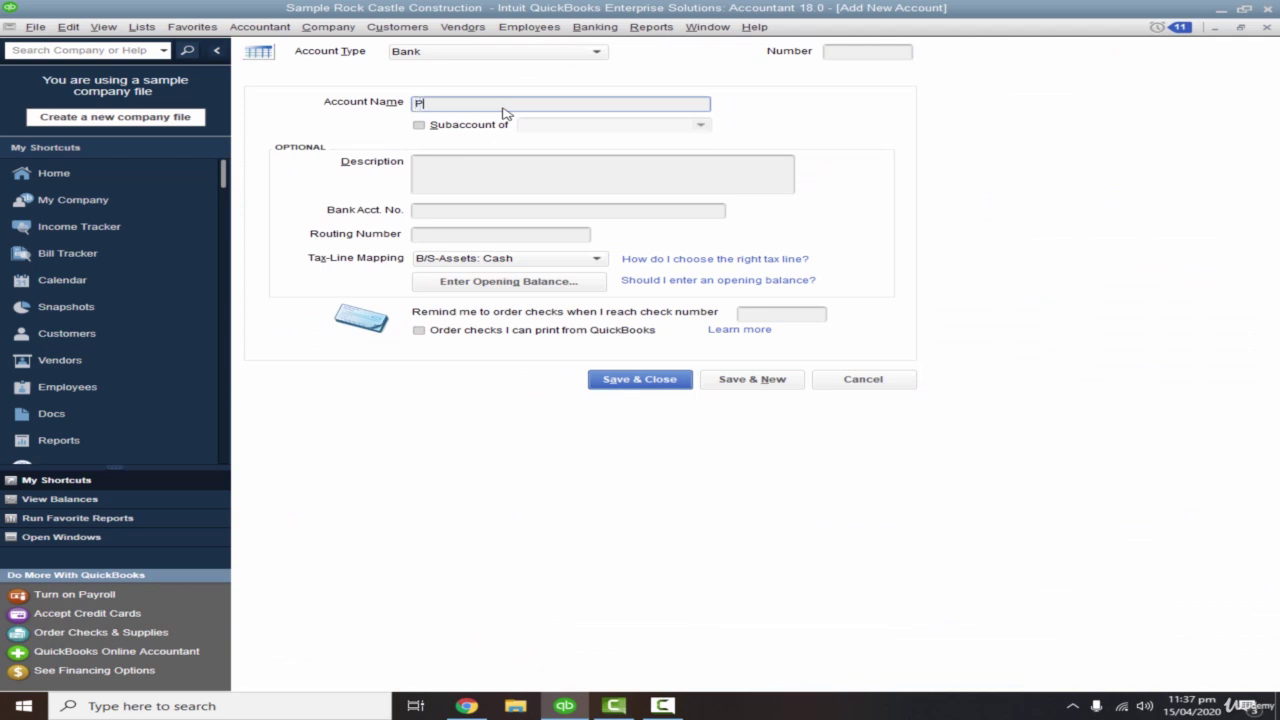
type("eety Cash Imprest")
left_click(657, 384)
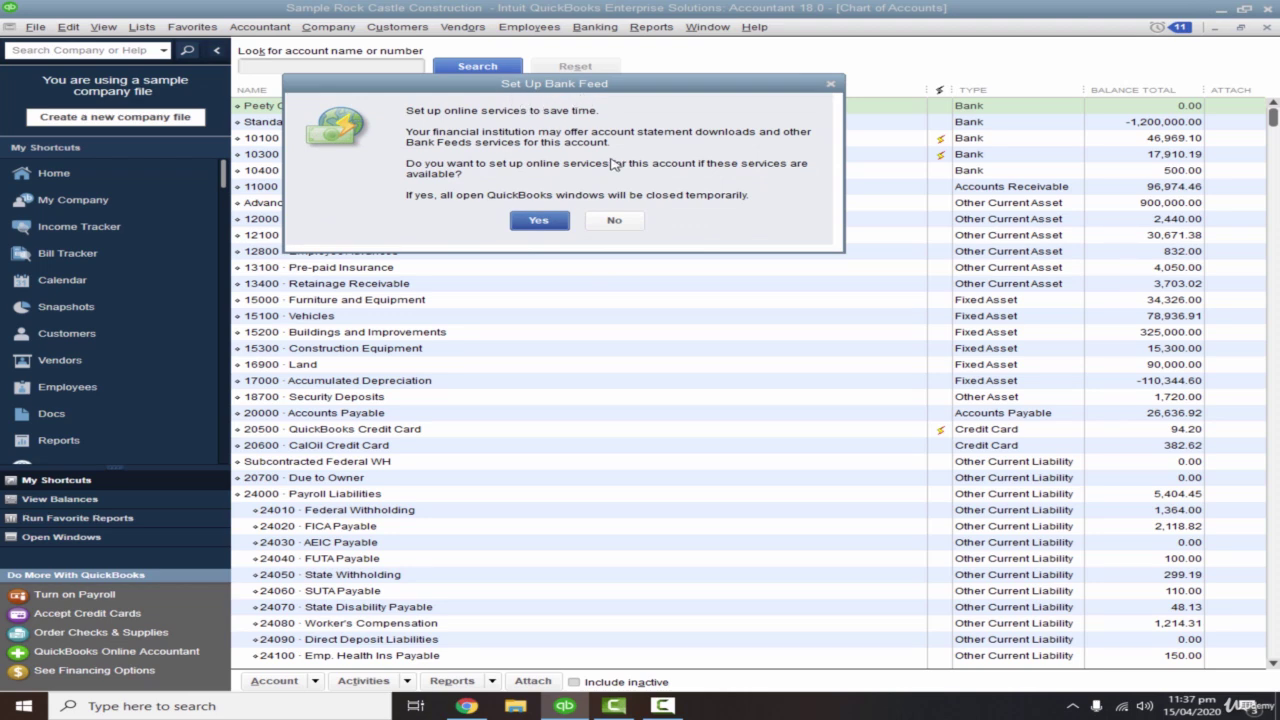
left_click(628, 222)
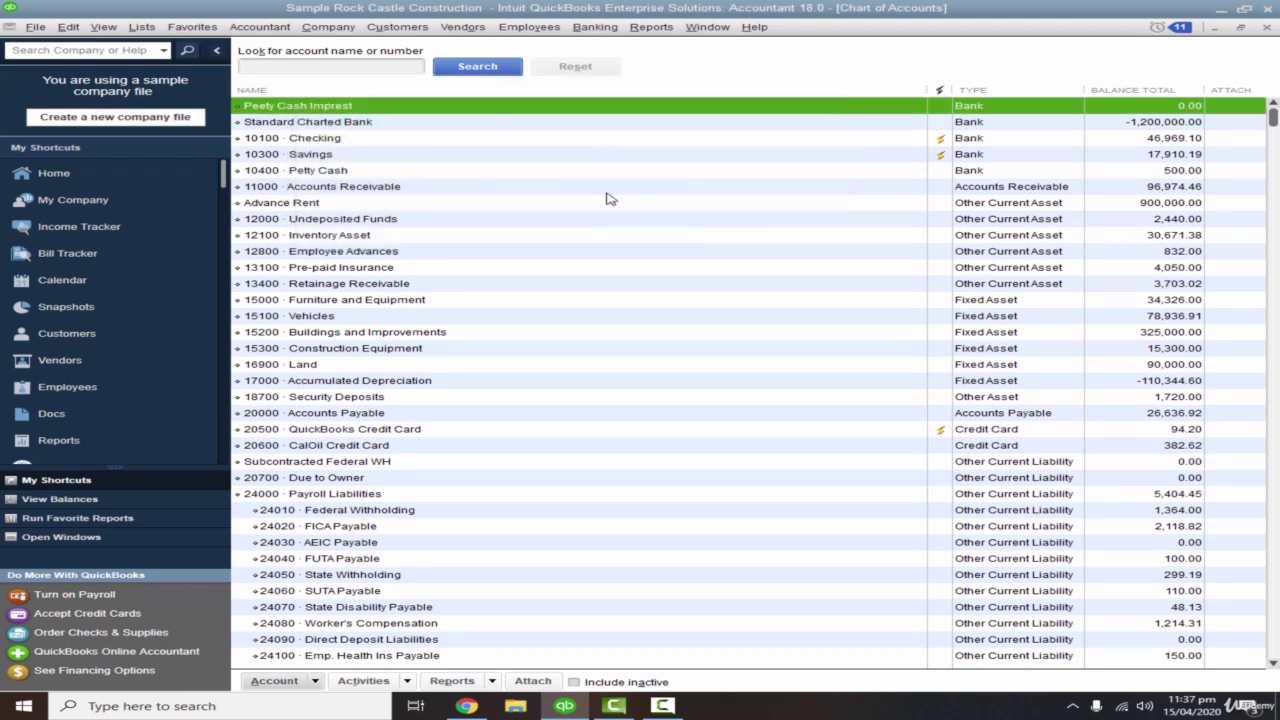
- Start a new Bank account named "Peety Cash Imprest - " plus the first cash holder's name, as a subaccount of Peety Cash Imprest
left_click(290, 681)
left_click(275, 474)
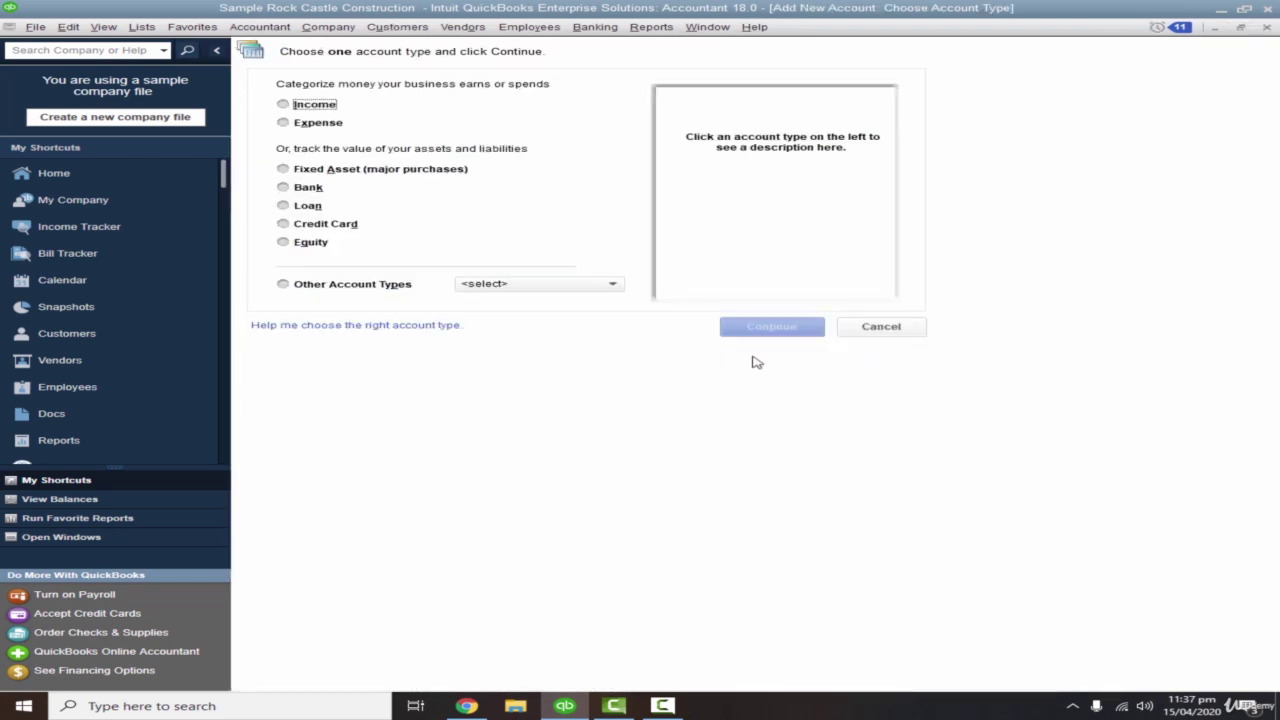
left_click(310, 188)
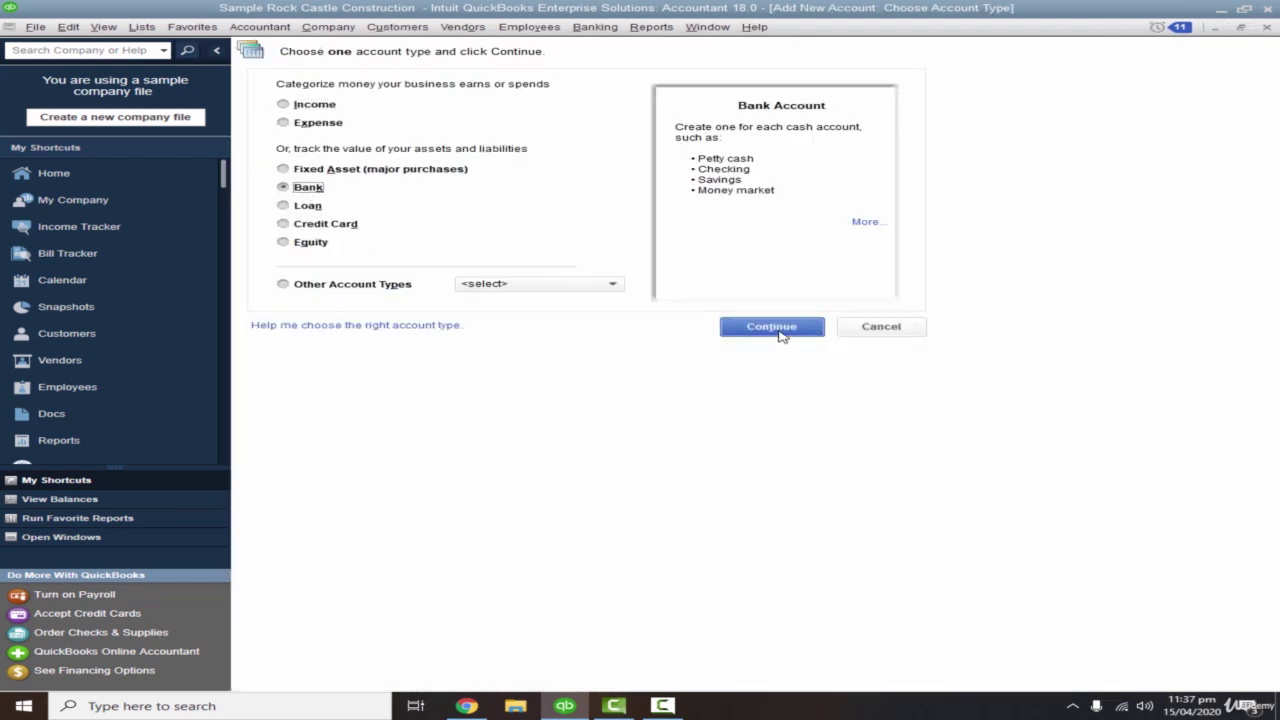
left_click(778, 332)
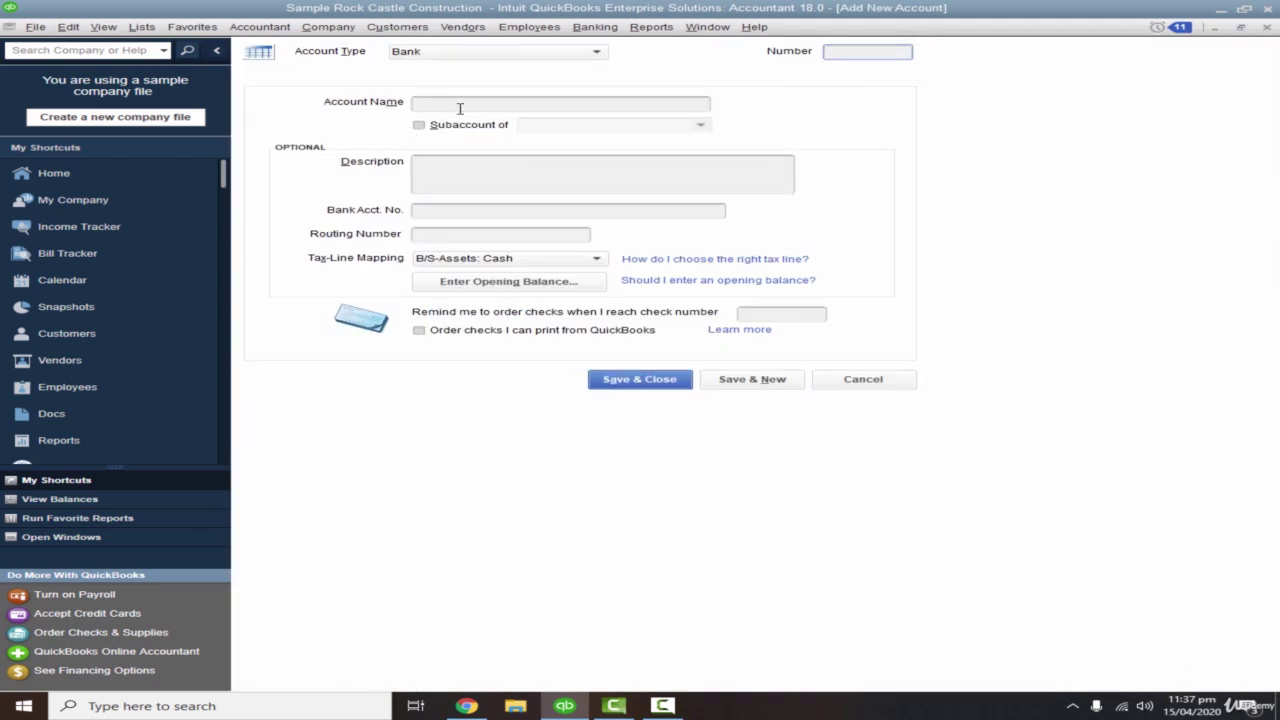
left_click(462, 108)
type("Peety Cash Imprest - Saad")
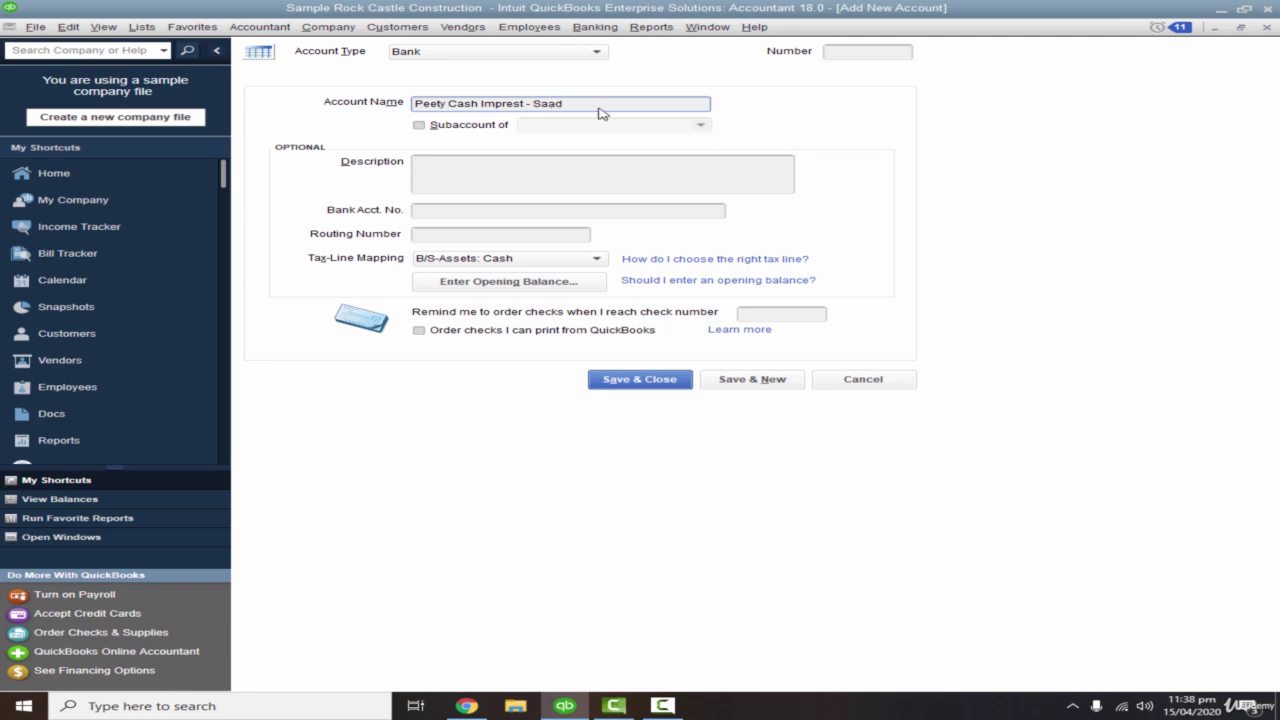
left_click(446, 131)
left_click(700, 125)
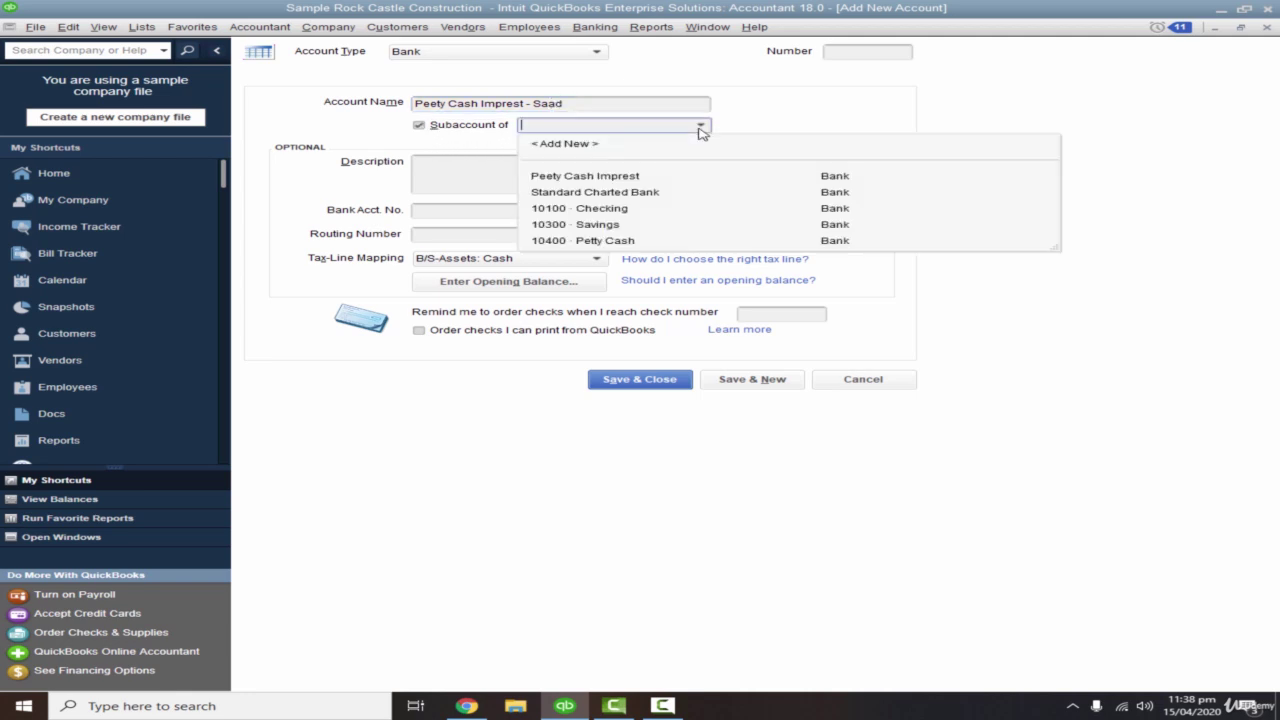
left_click(589, 177)
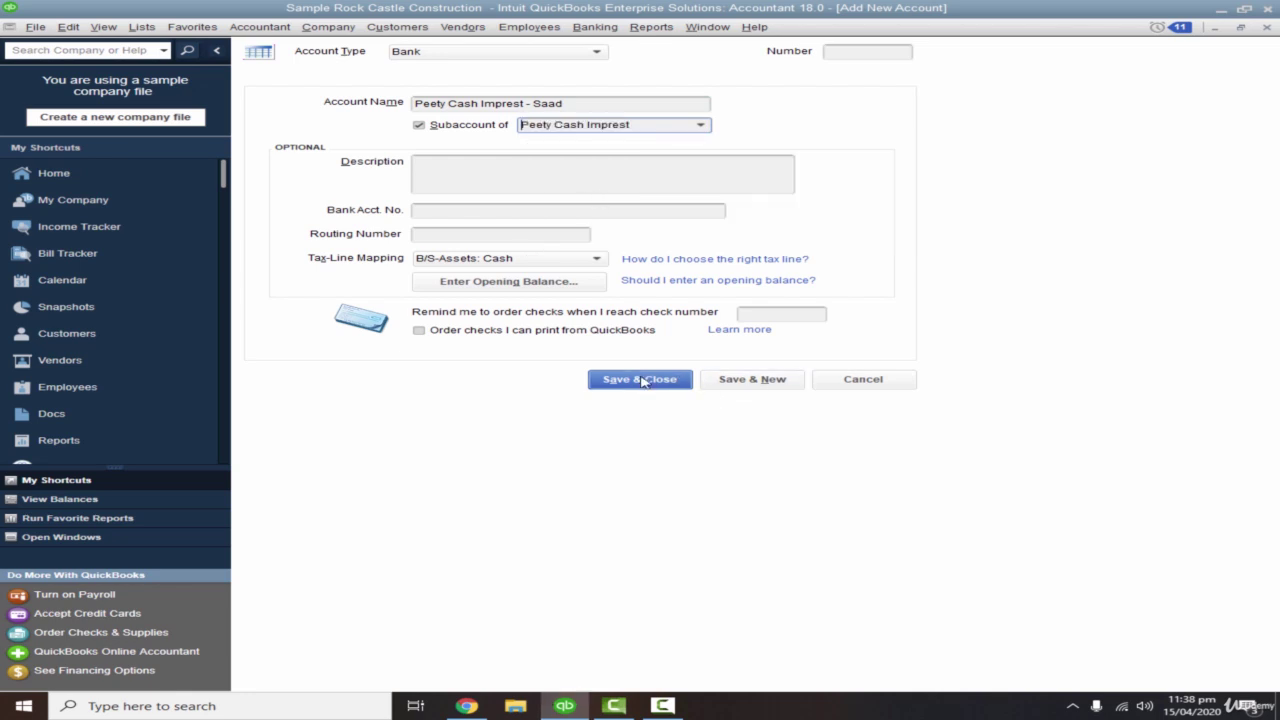
- Correct the spelling in the new subaccount's name to "Petty", save the account and decline the bank feed setup
left_click_drag(436, 104, 427, 104)
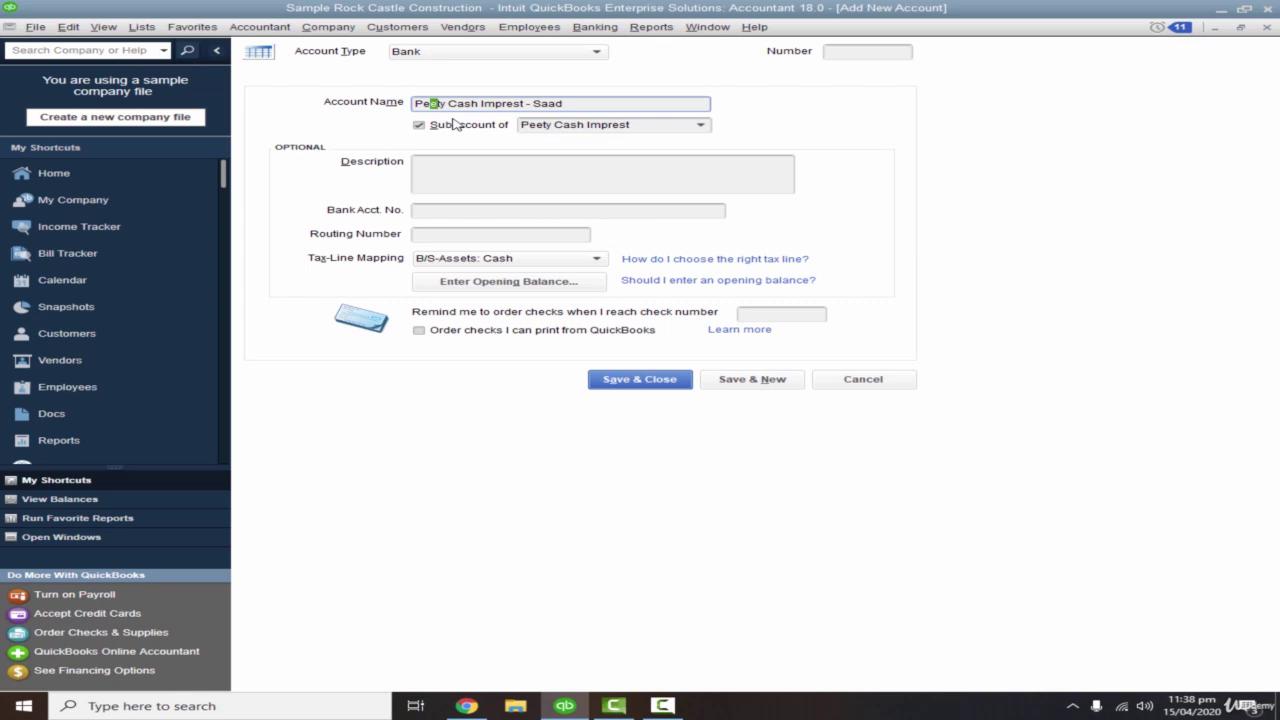
key("BackSpace")
type("t")
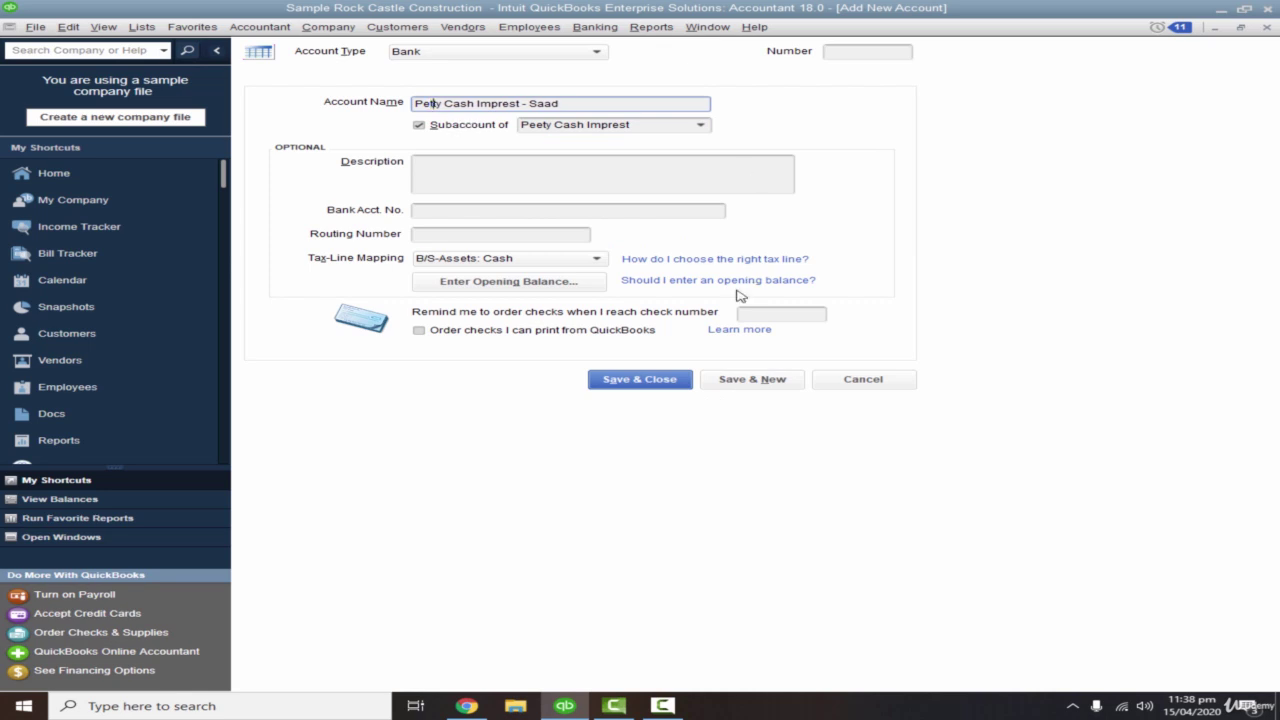
left_click(640, 380)
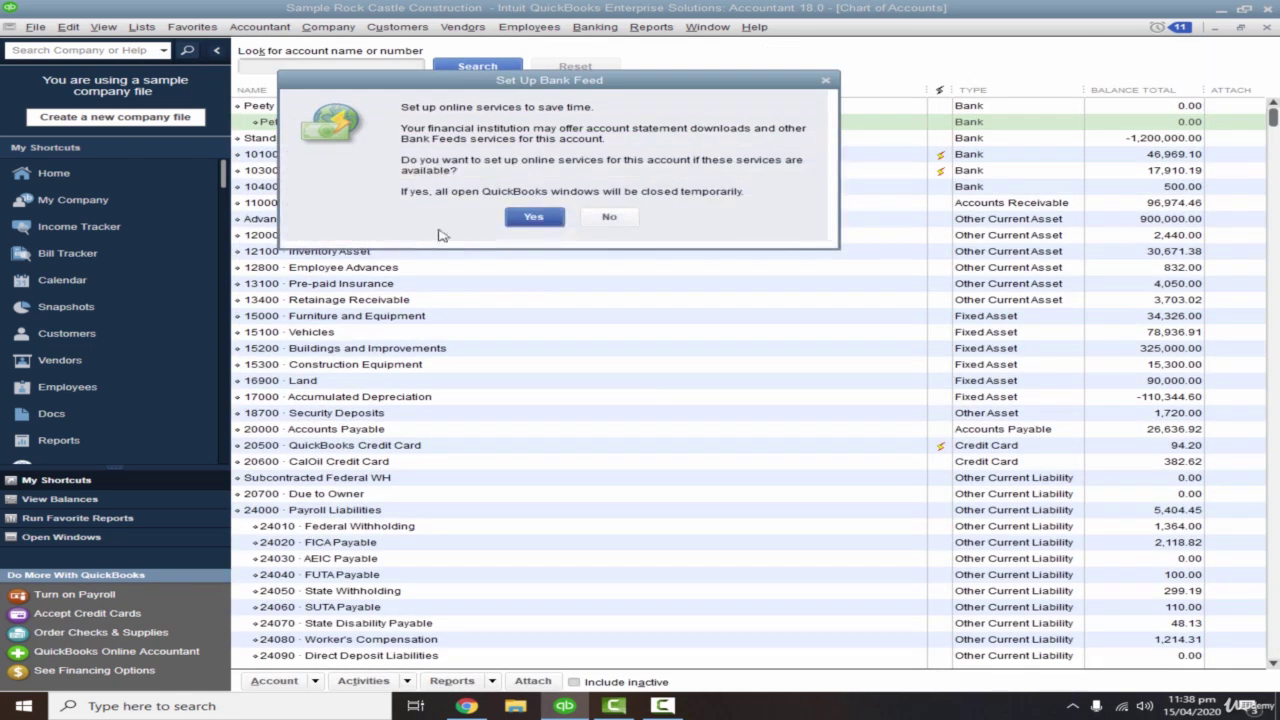
left_click(602, 215)
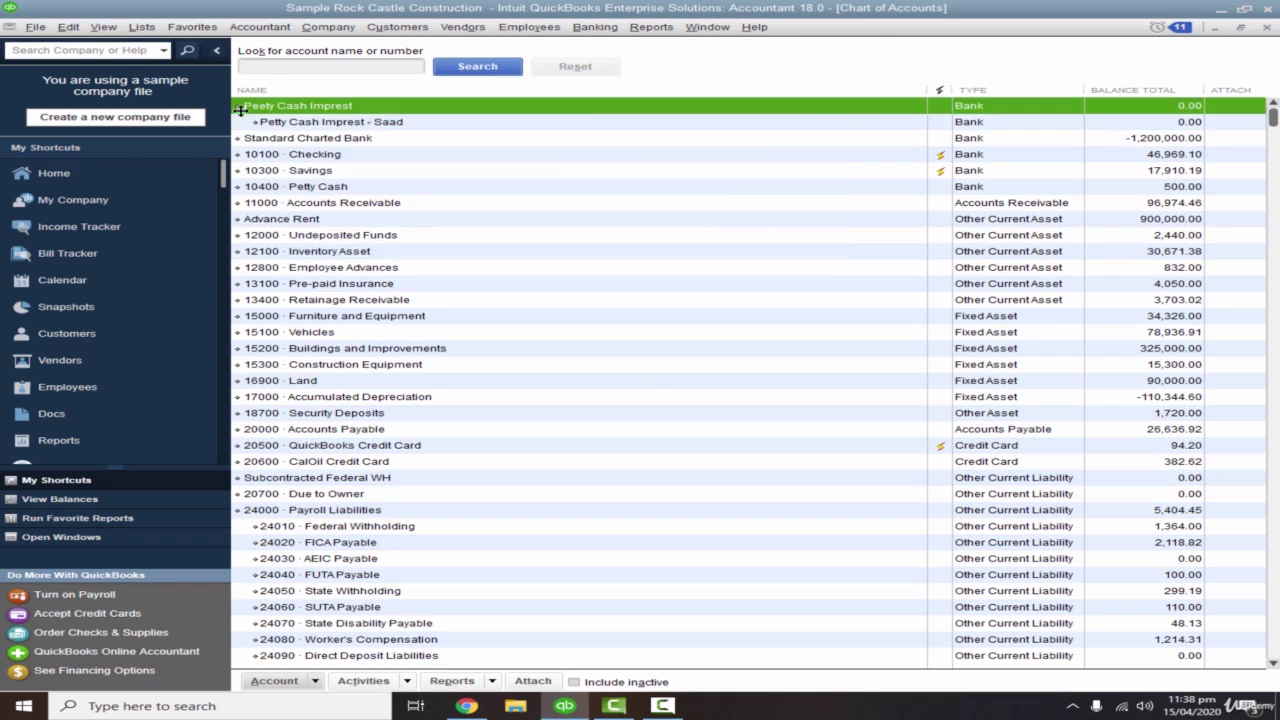
- Rename the parent account Peety Cash Imprest as "Petty Cash Imprest" and save it
right_click(310, 110)
left_click(364, 163)
left_click(421, 106)
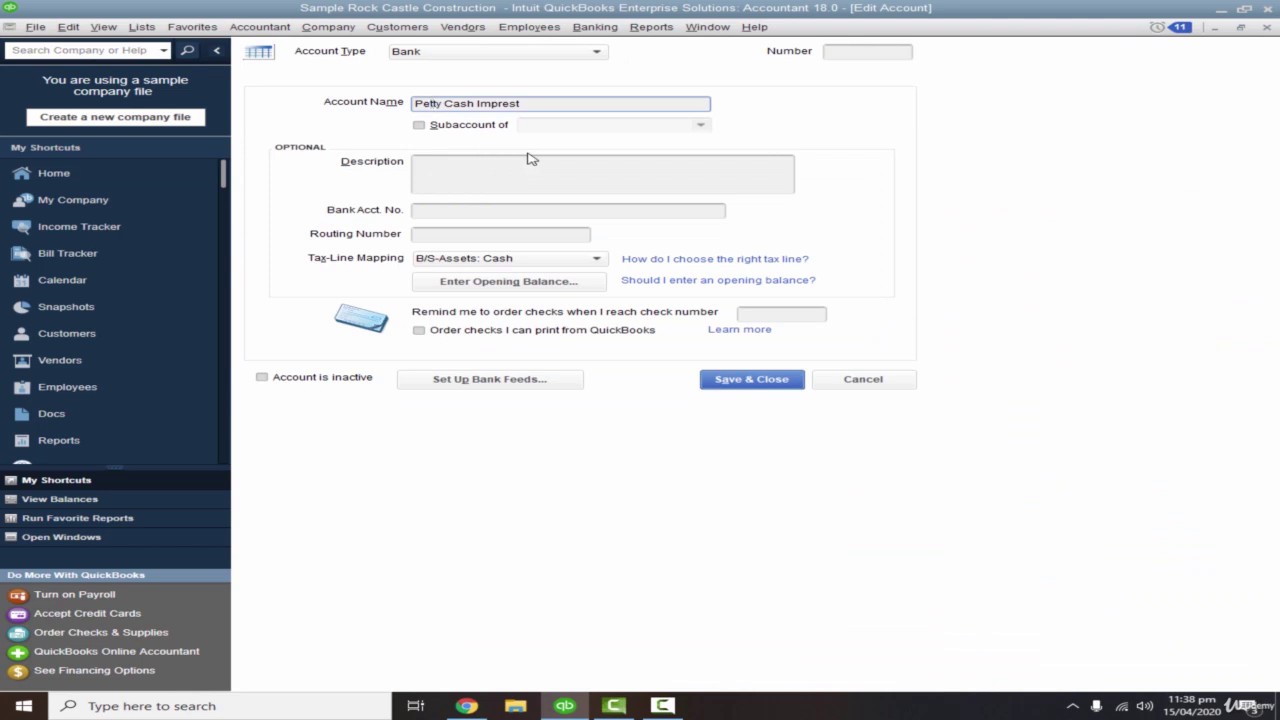
left_click(768, 379)
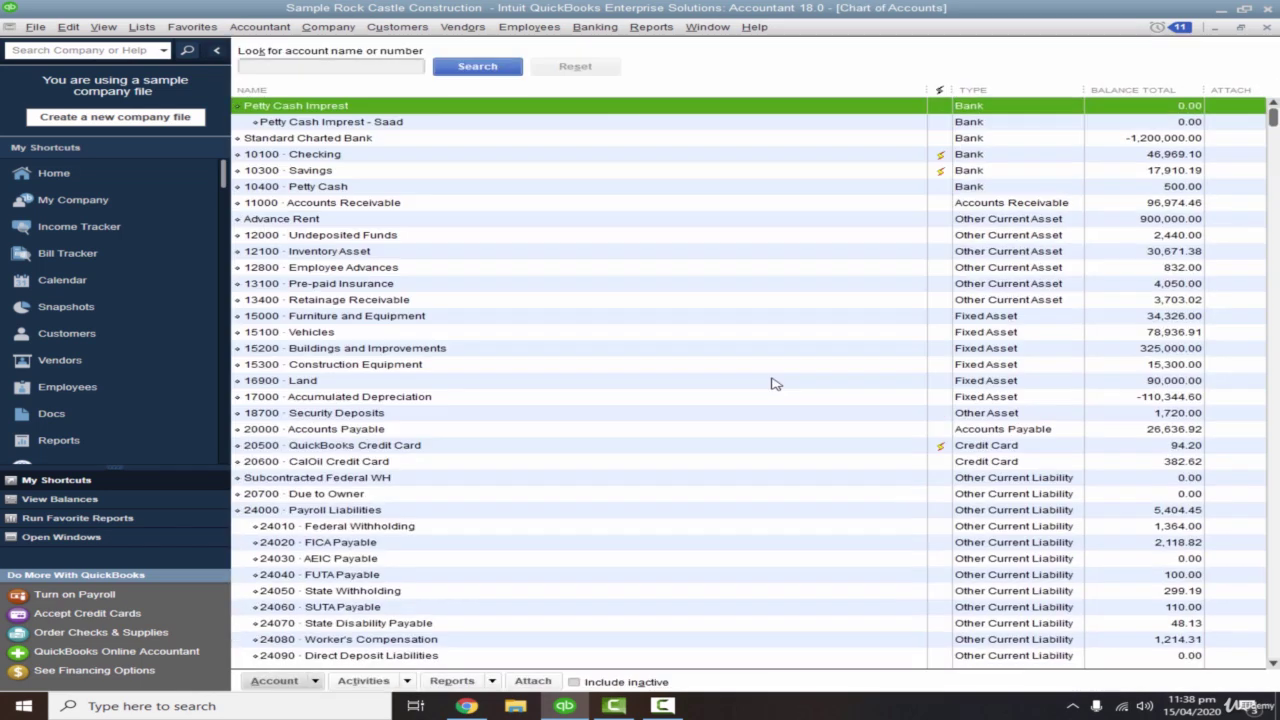
- Add a Bank account named "Petty Cash Imprest - " plus the second cash holder's name and decline the bank feed setup
left_click(274, 681)
left_click(435, 469)
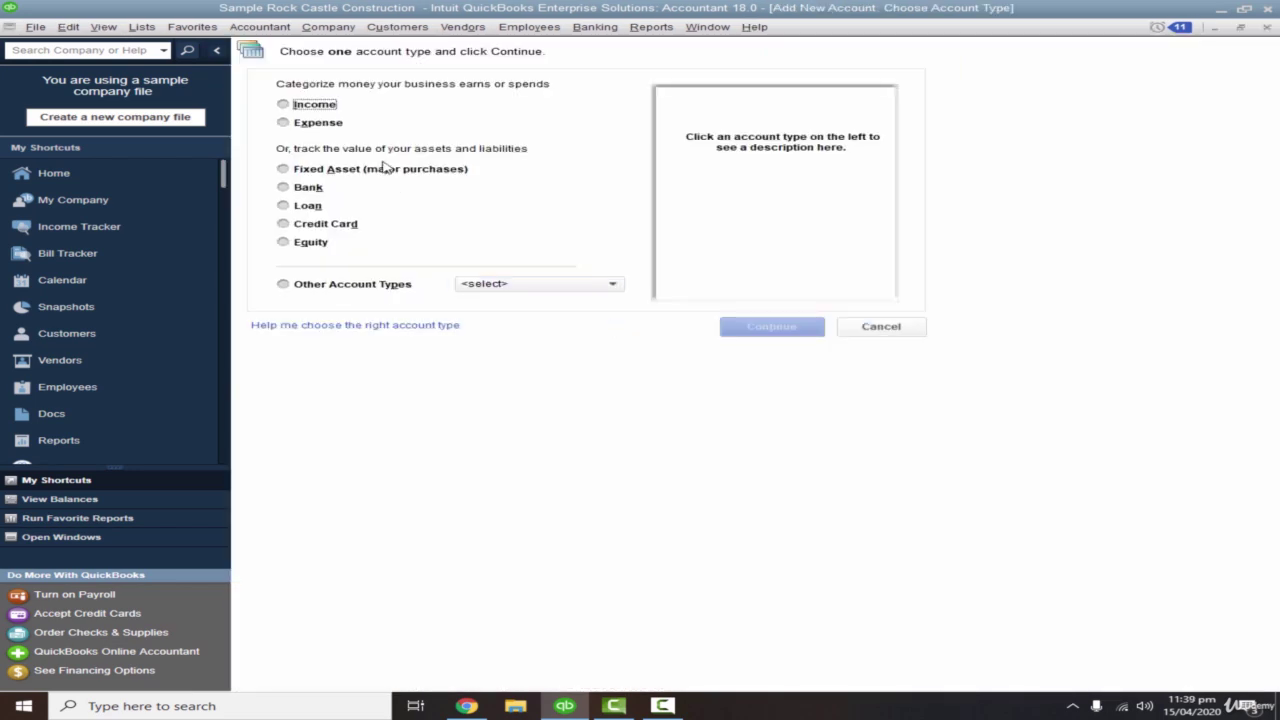
left_click(315, 190)
left_click(775, 334)
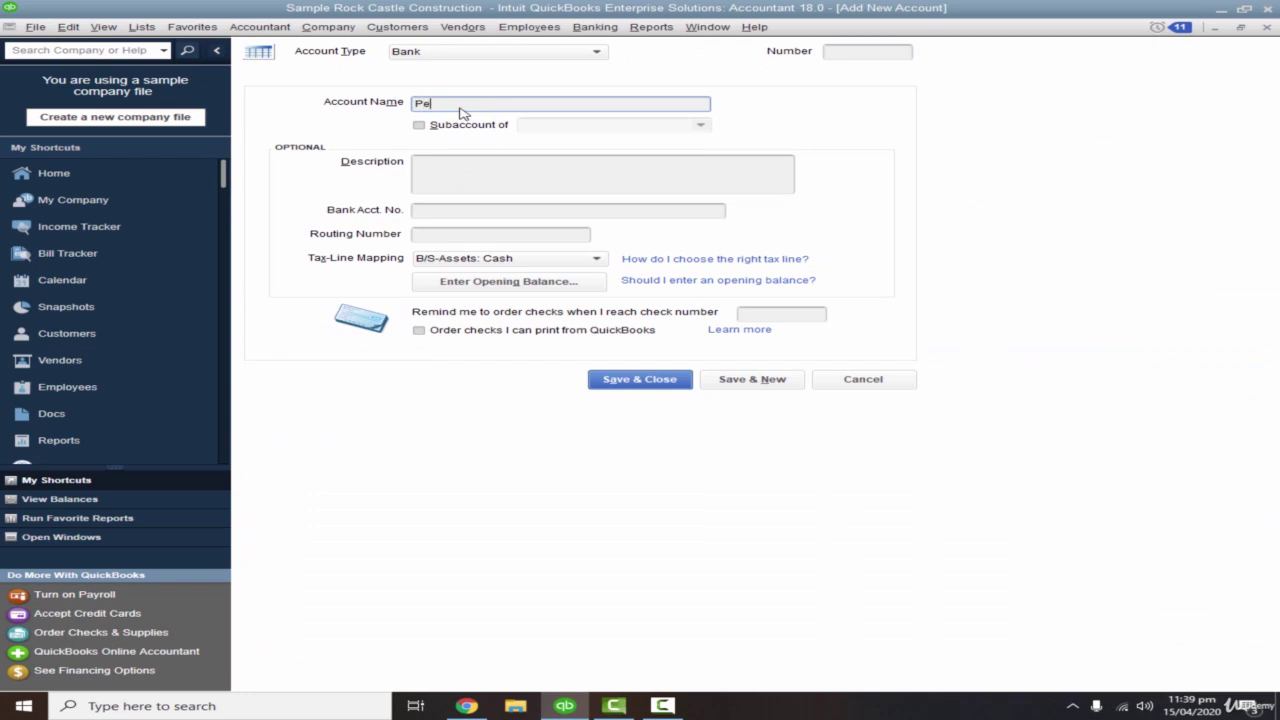
type("Petty Cash Imprest - Farhan")
left_click(640, 379)
left_click(603, 209)
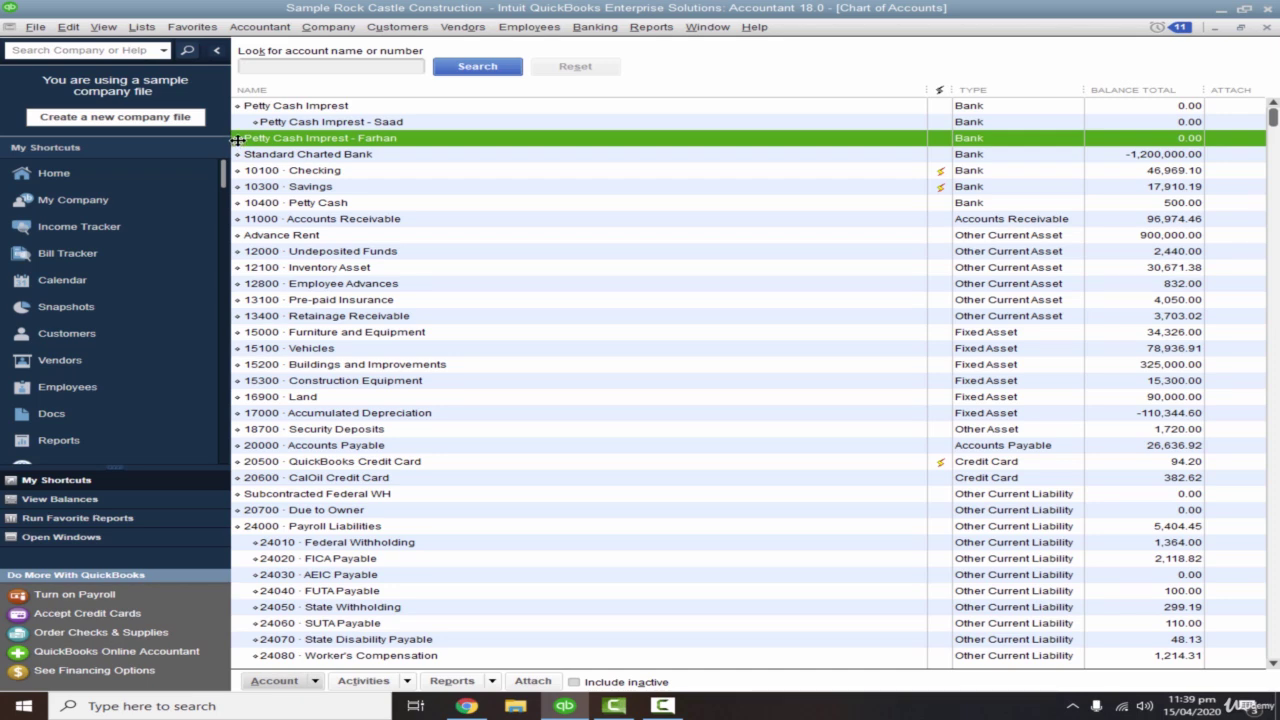
- Move the second cash holder's account under Petty Cash Imprest as a subaccount, then check both subaccounts and their parent
left_click_drag(238, 140, 249, 122)
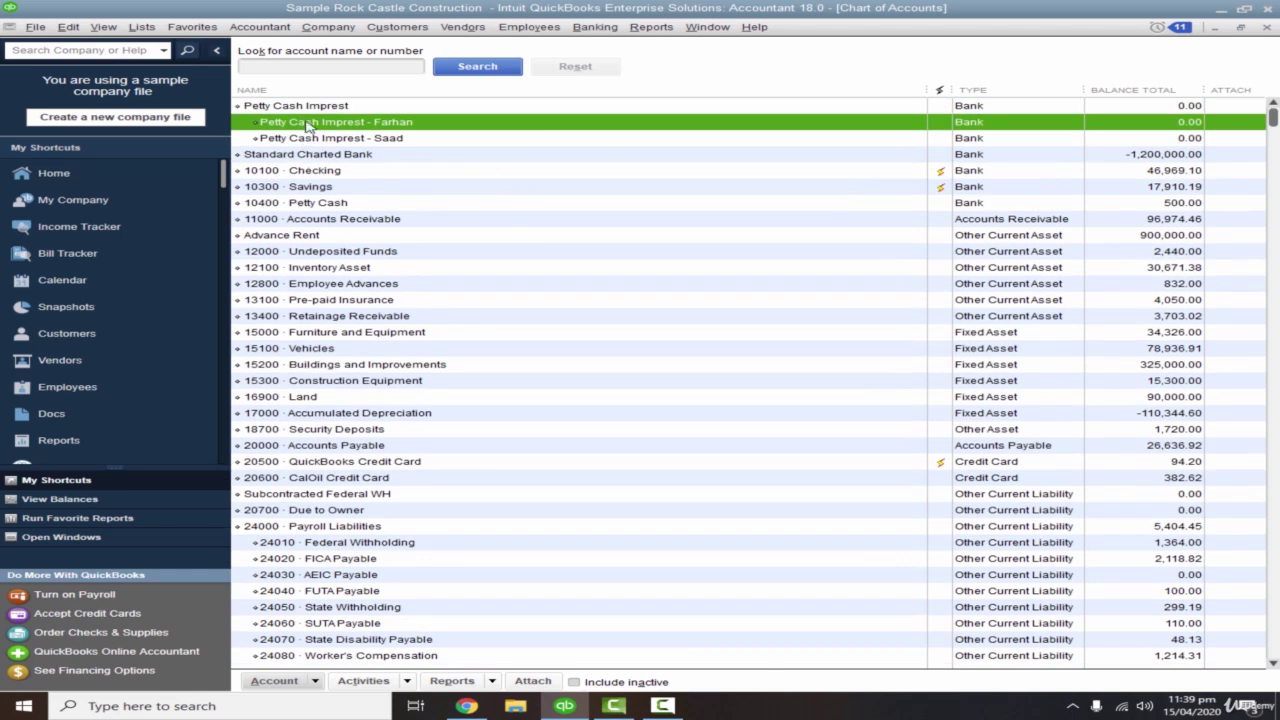
left_click(391, 142)
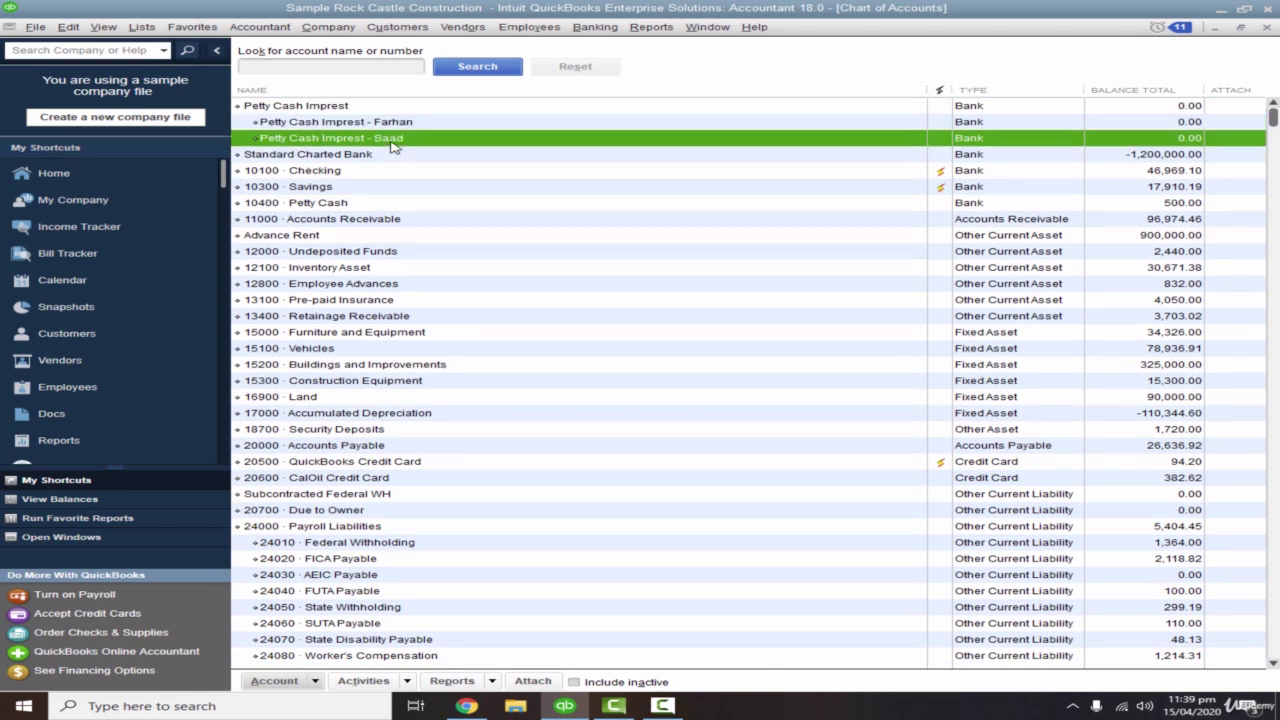
left_click(297, 105)
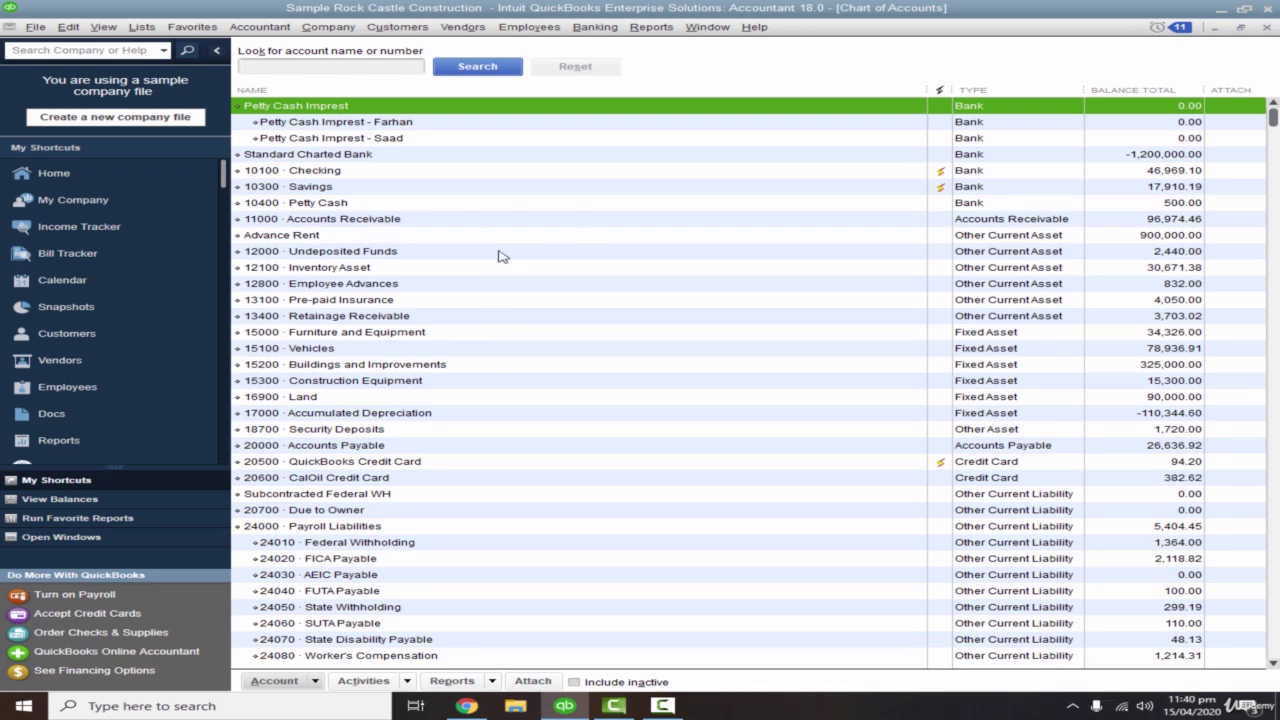
- Close the chart of accounts and start a general journal entry dated 01/04/2020
left_click(1268, 28)
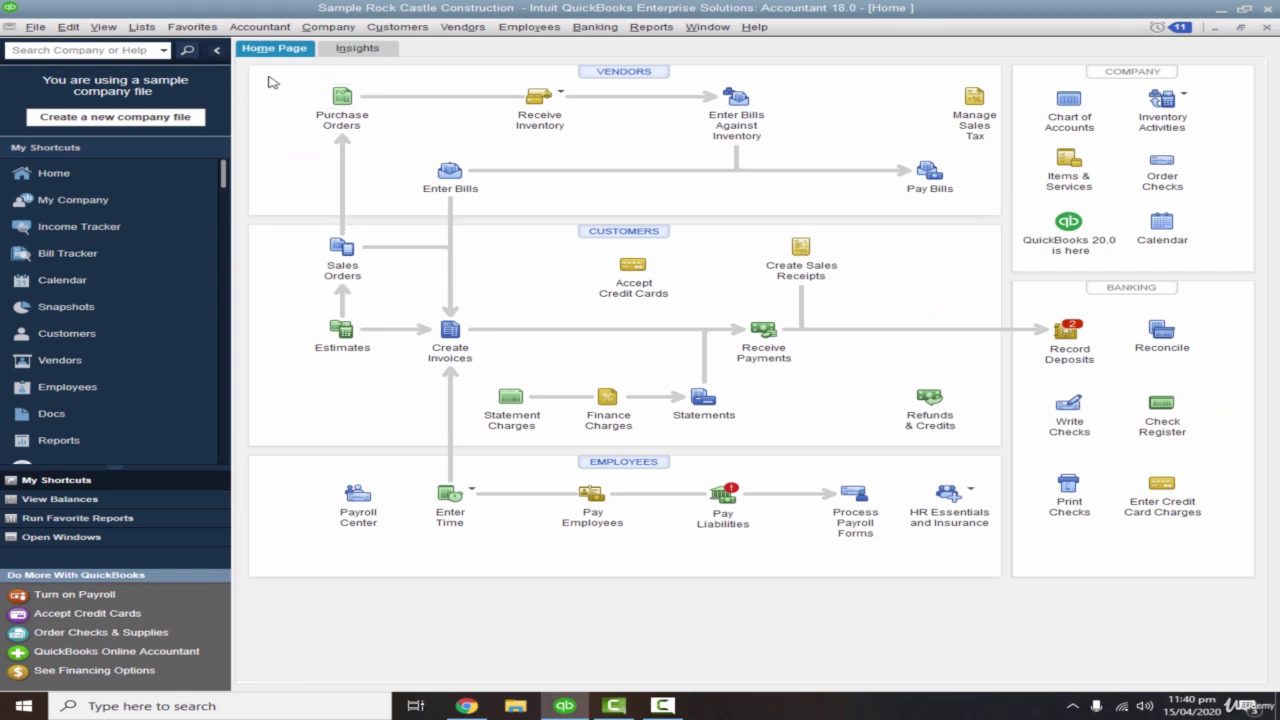
left_click(318, 29)
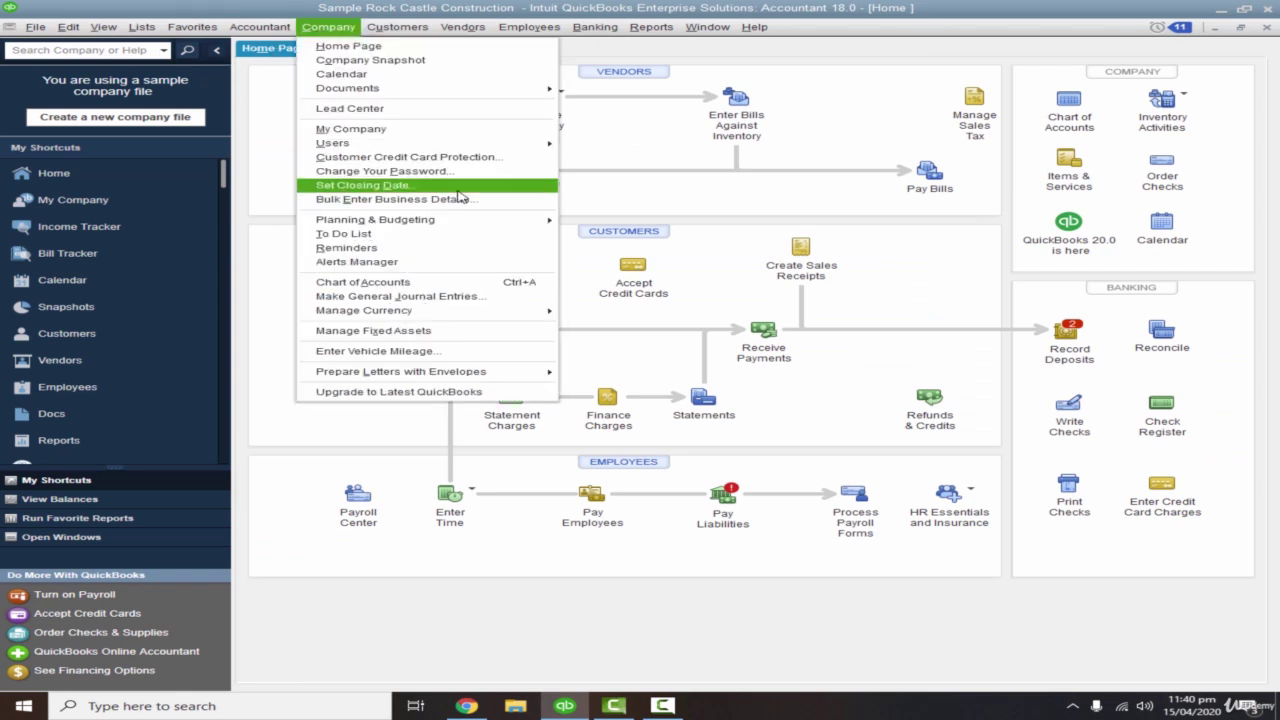
left_click(456, 296)
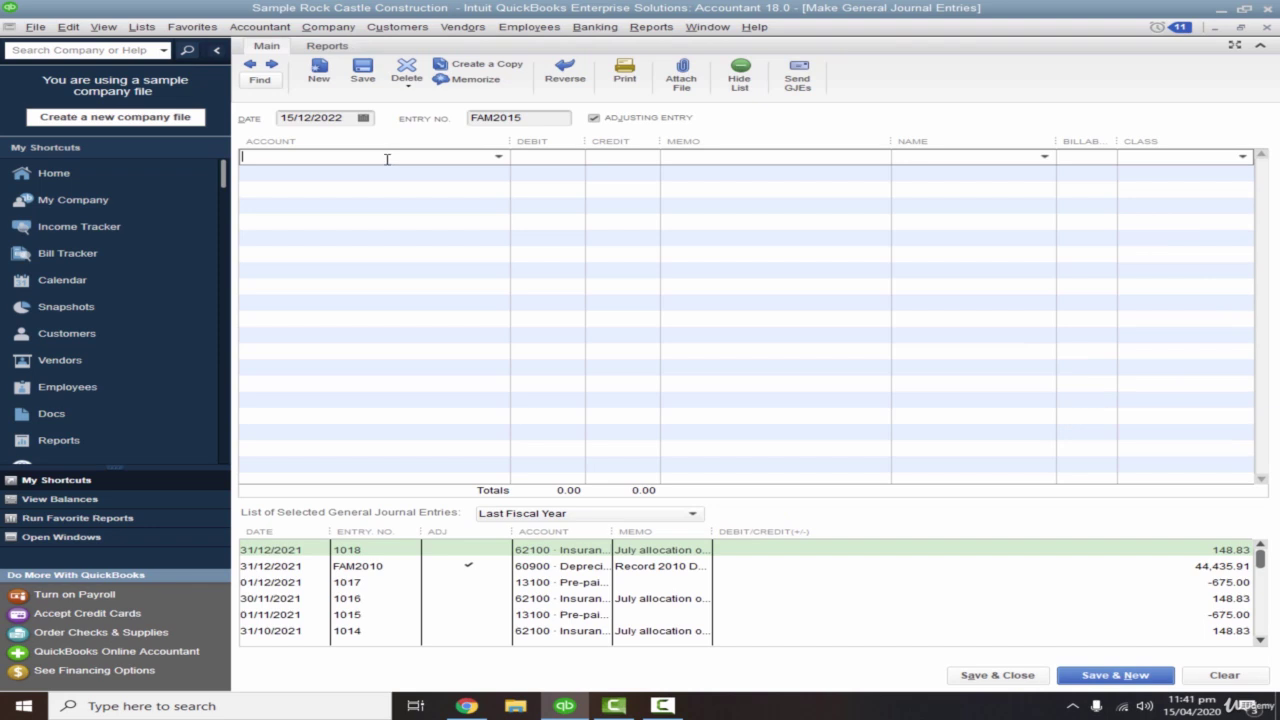
left_click(344, 120)
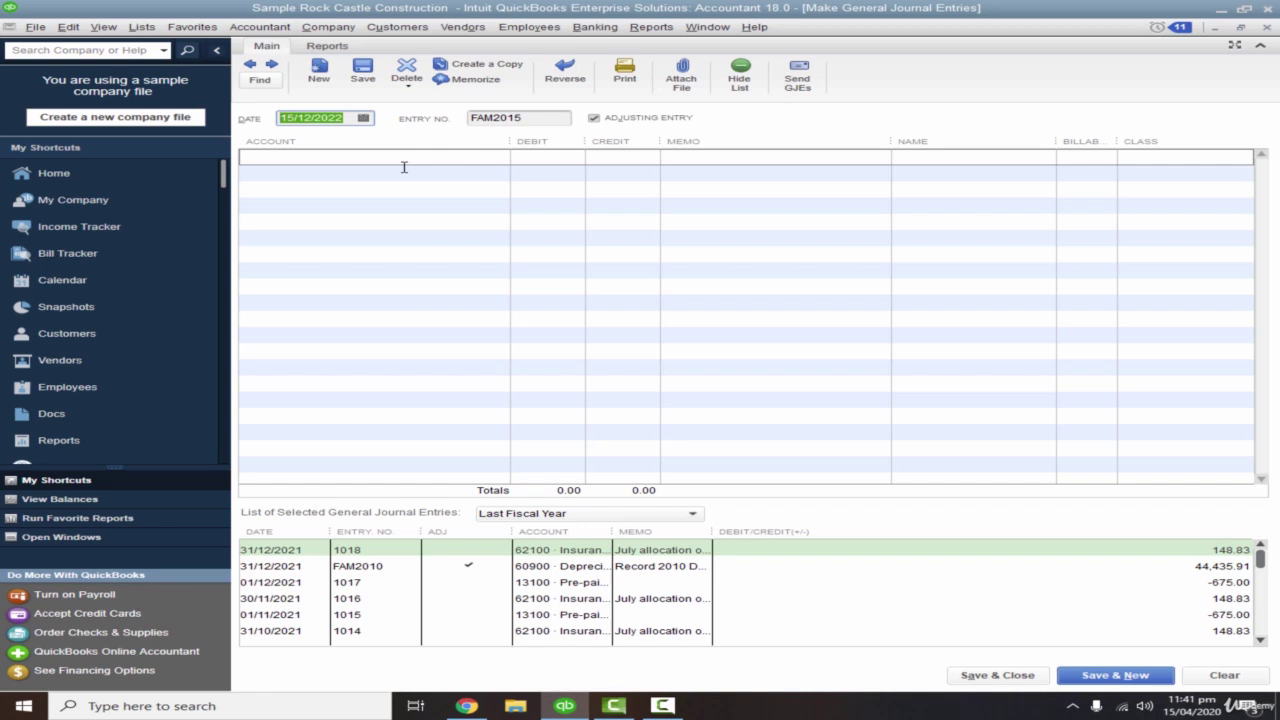
type("01")
type("-04-20")
key("Tab")
- Set the first journal line's account to the second cash holder's Petty Cash Imprest subaccount
left_click(479, 158)
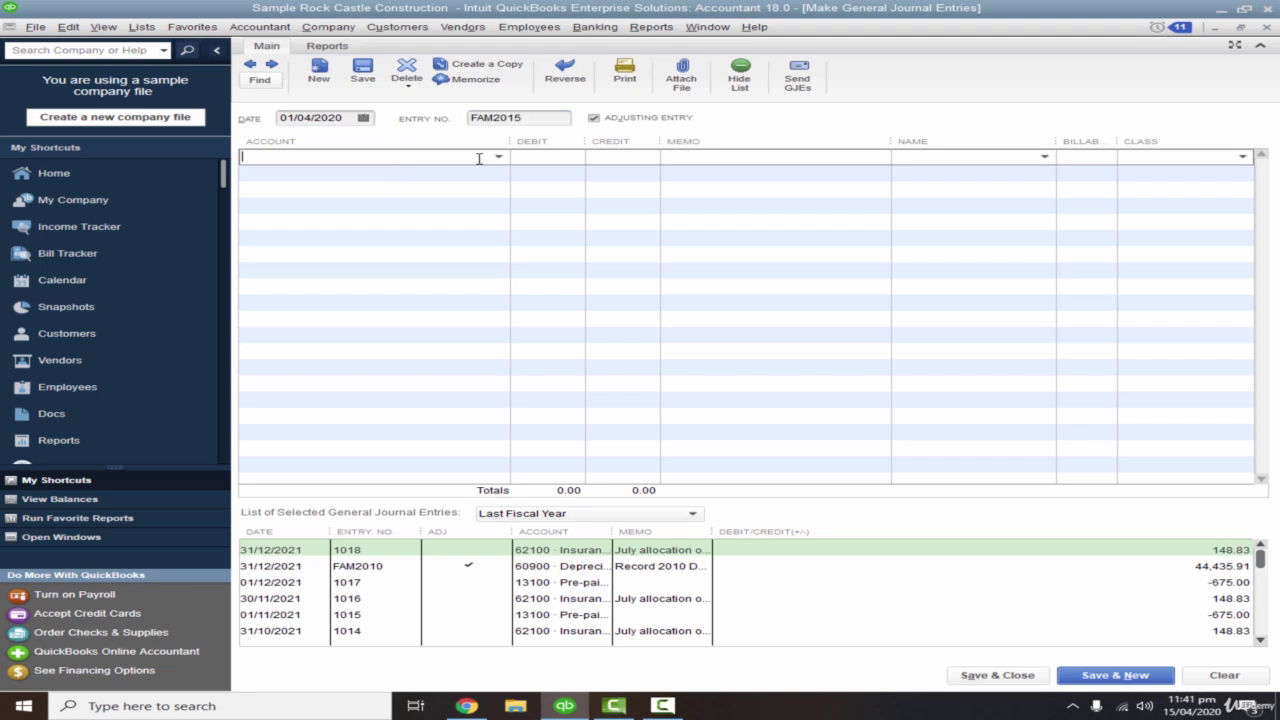
type("Petty Cash")
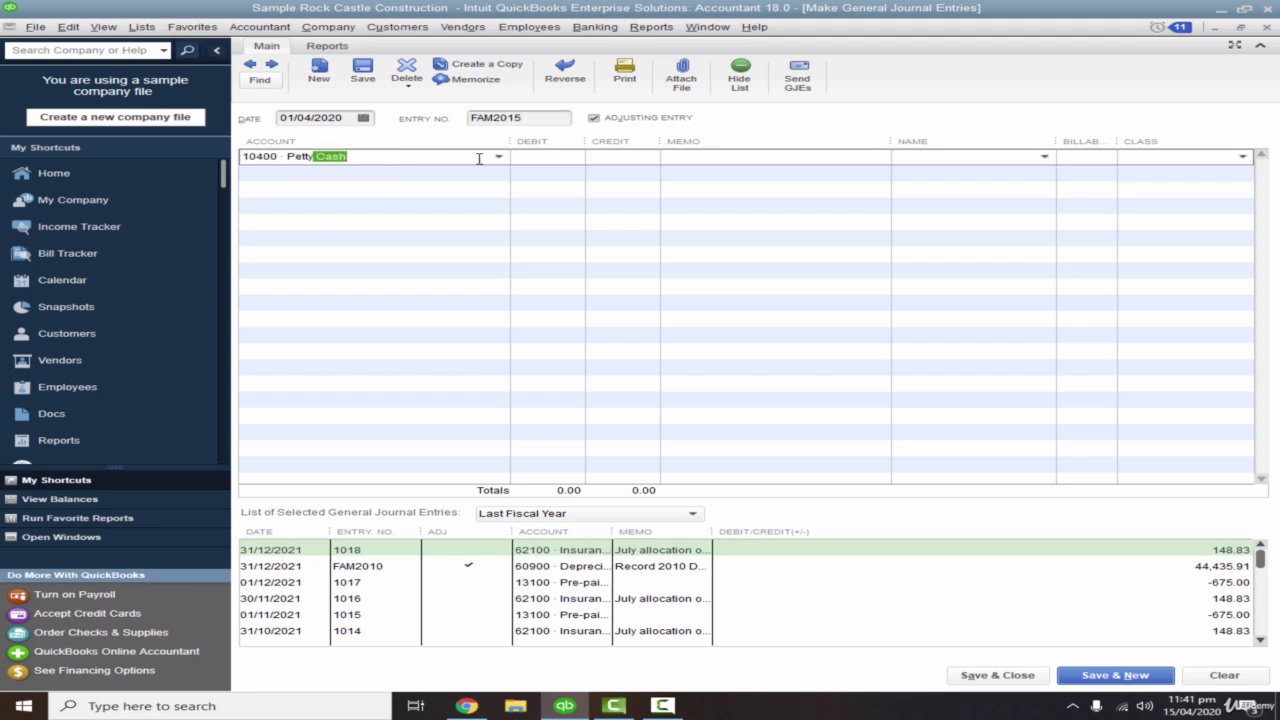
left_click(500, 157)
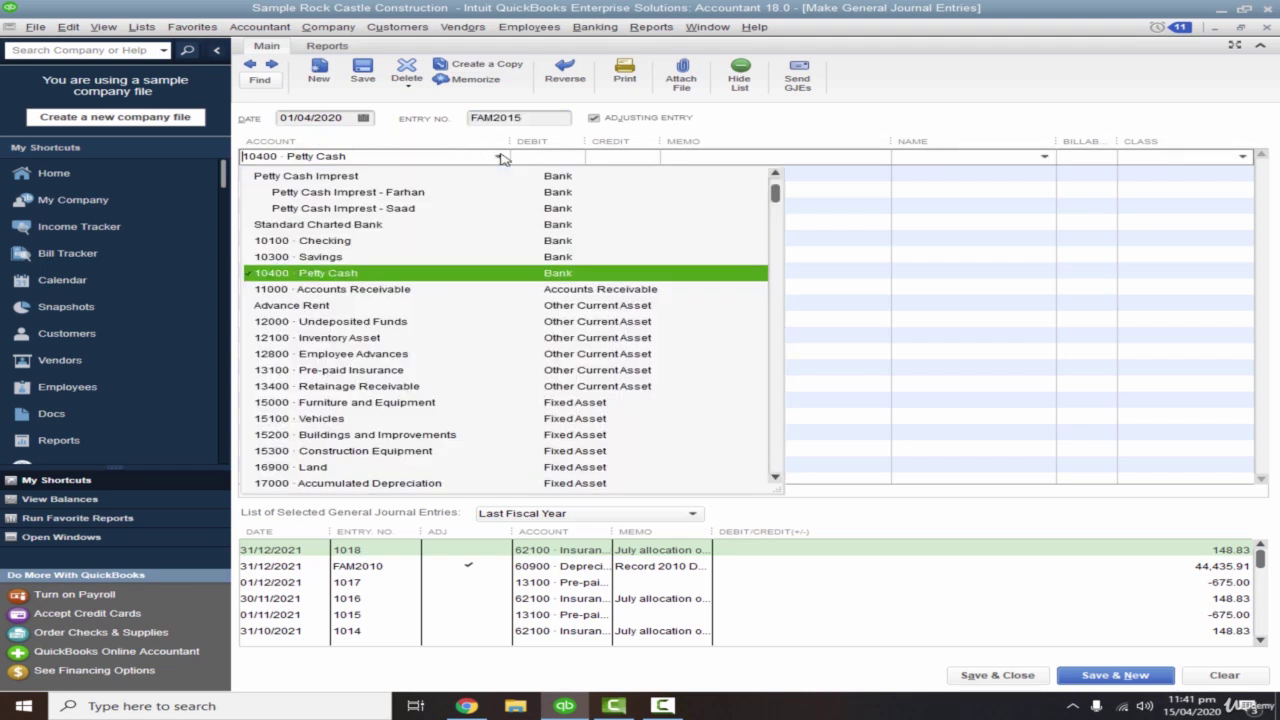
left_click(440, 194)
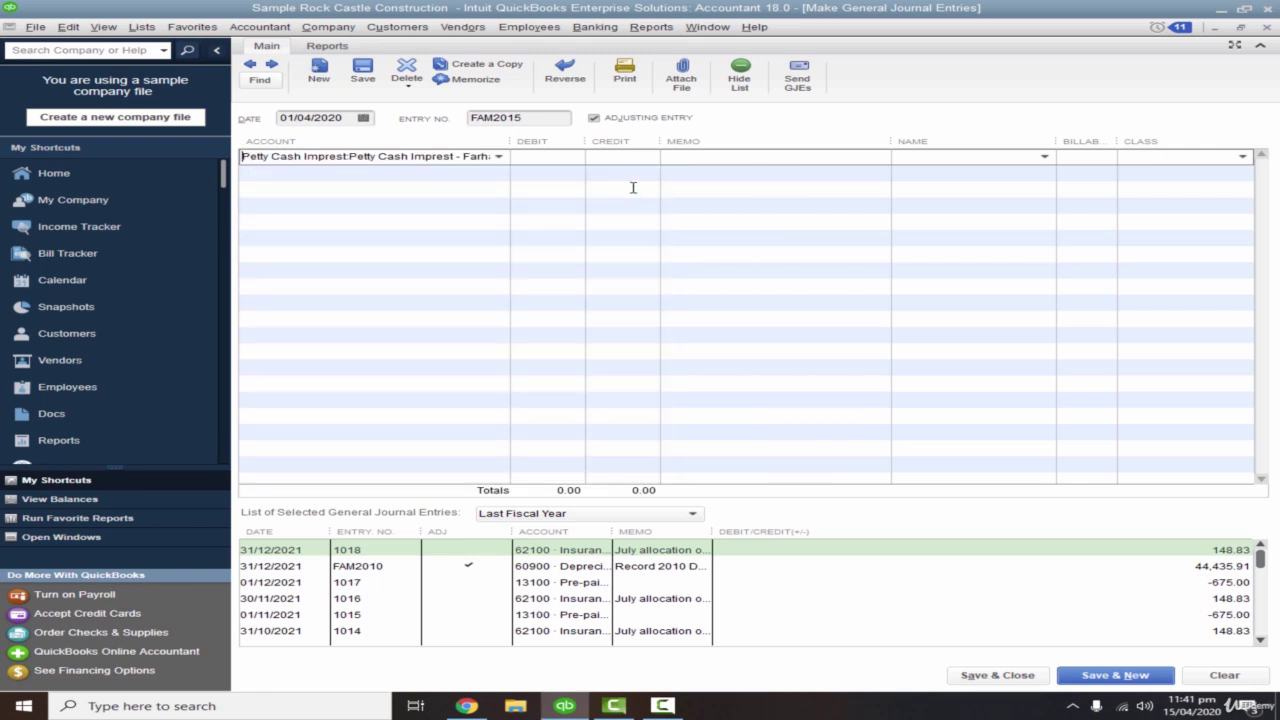
- Debit 5,000.00 on the first line with the memo "Petty Cash Amount of 5000 Given to" followed by the second cash holder's name
left_click(552, 162)
key("Tab")
type("Petty Cash Amount of 5000 Given to Farhan")
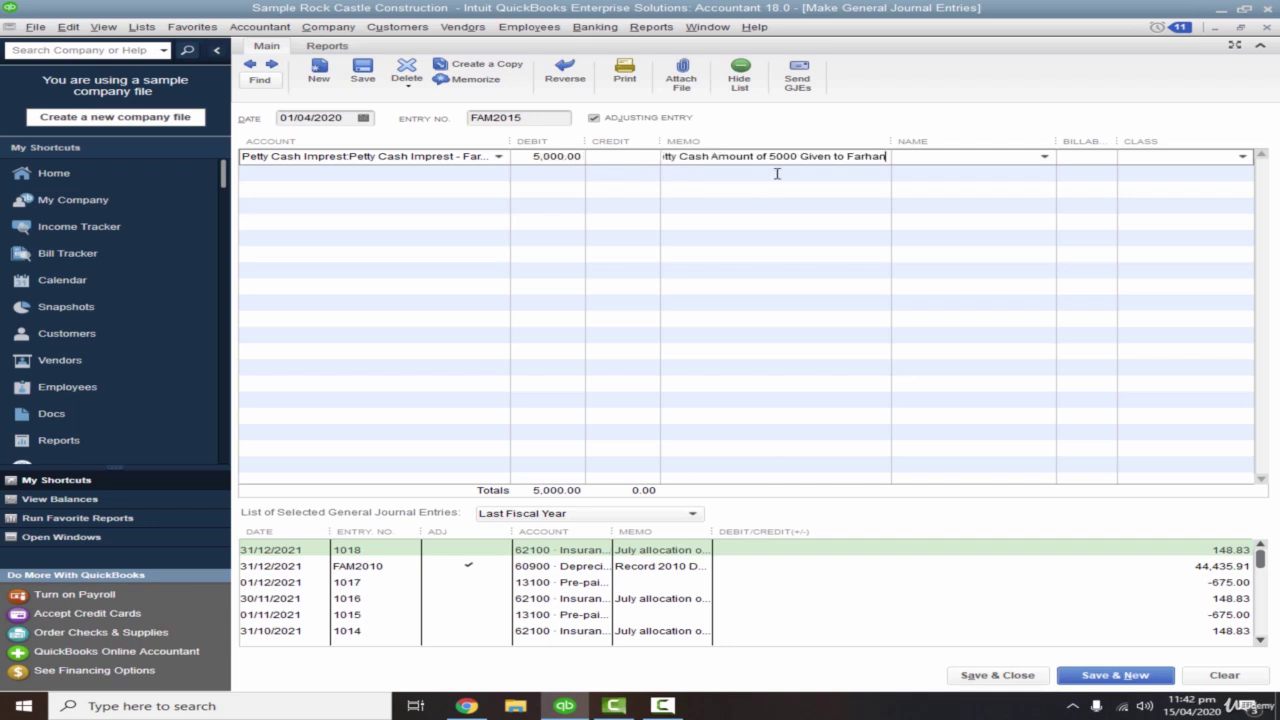
- Credit 5,000.00 to 10100 Checking on the second journal line, then save the entry and start a new one
key("Tab")
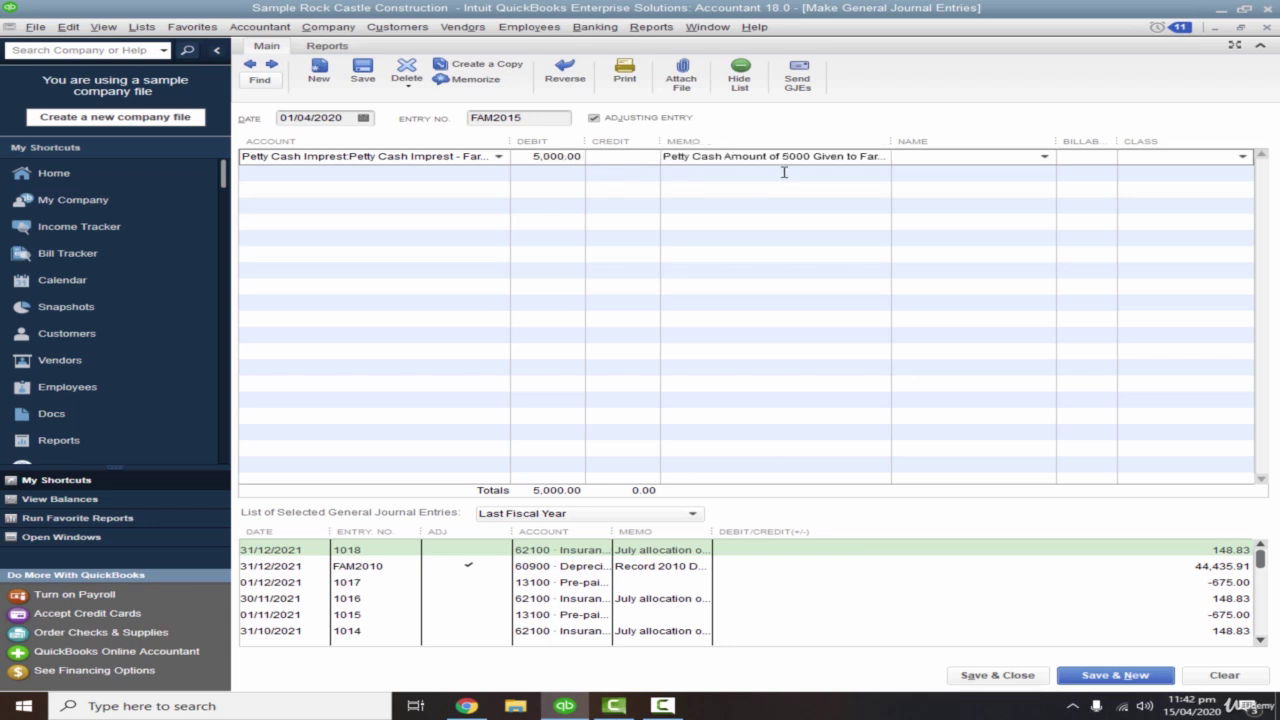
left_click(445, 178)
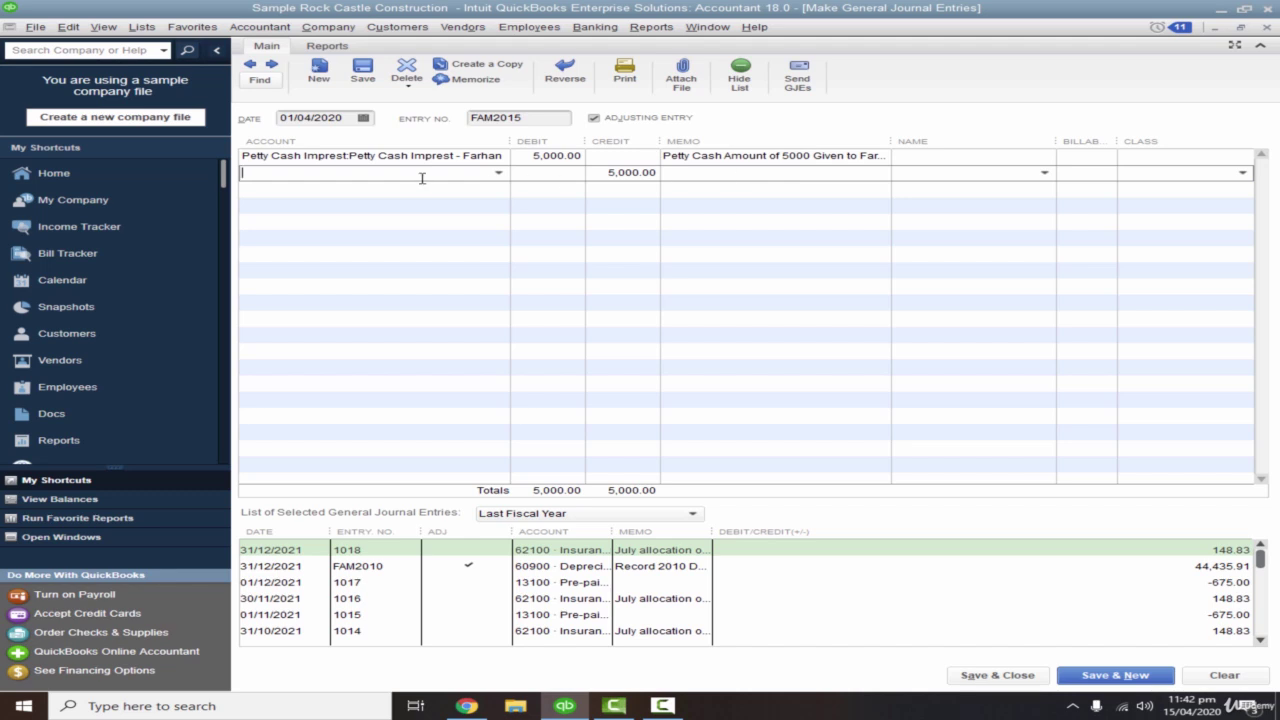
left_click(498, 173)
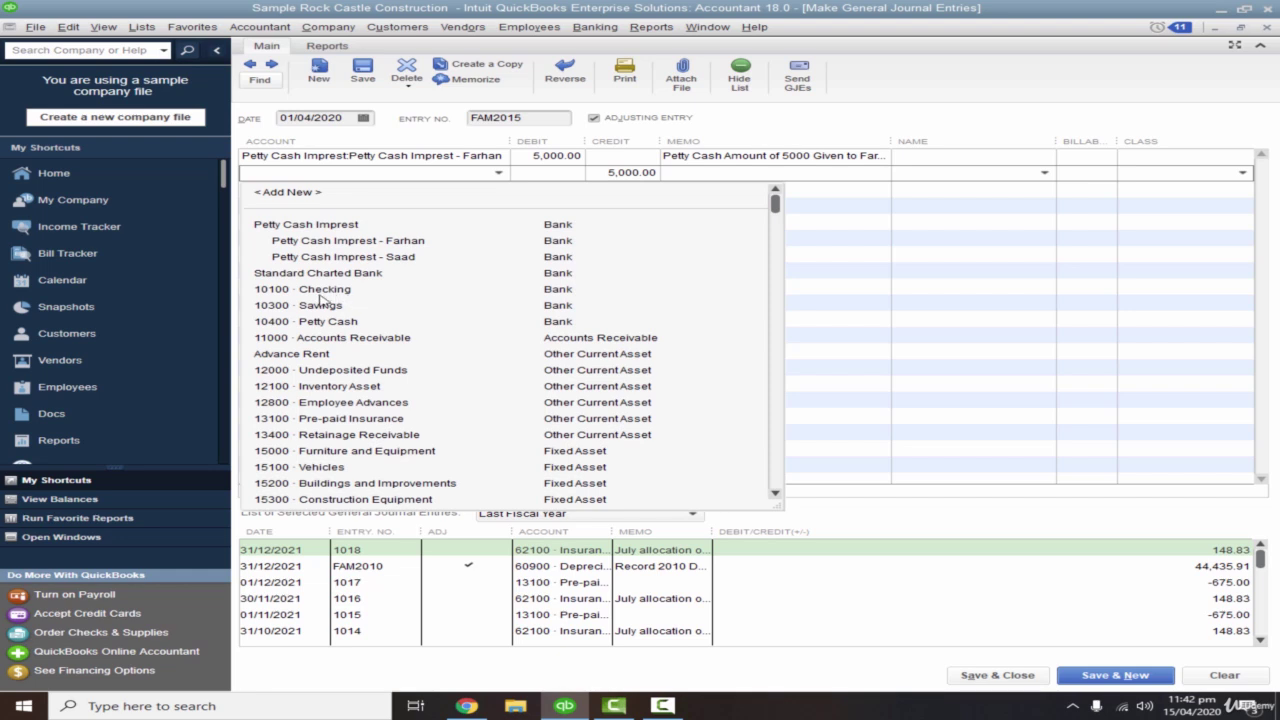
left_click(388, 293)
left_click(390, 296)
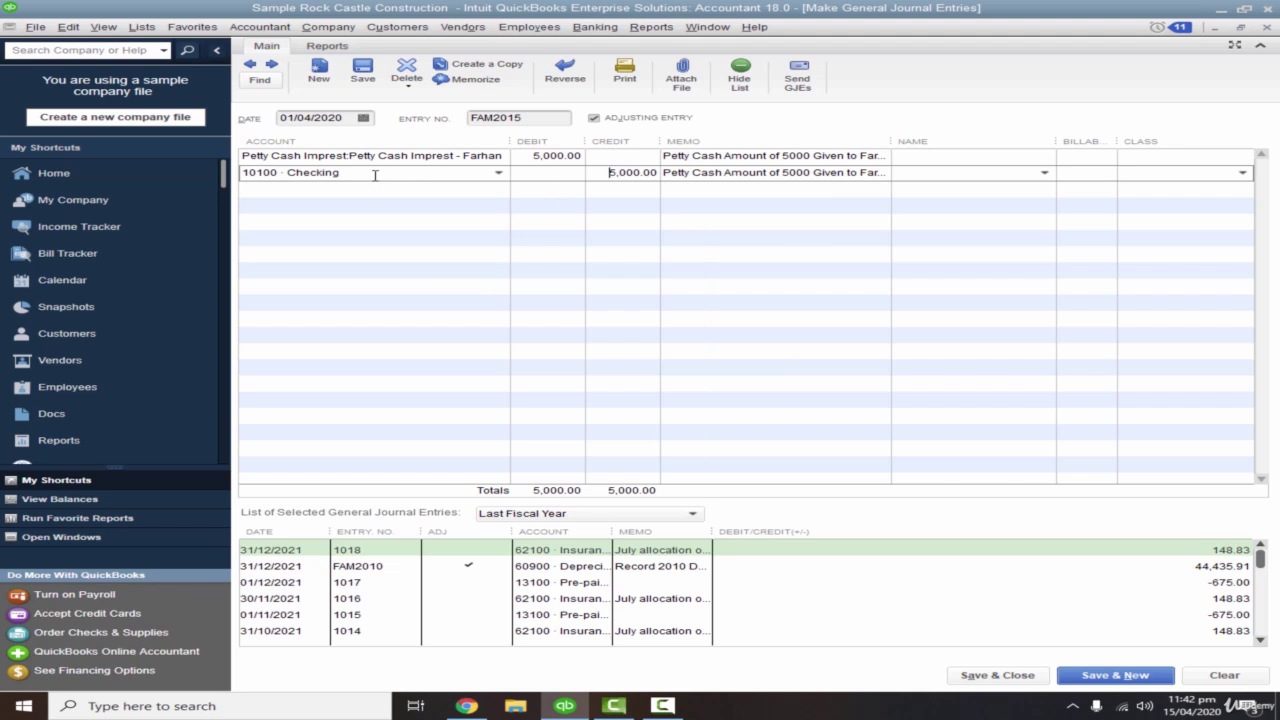
left_click(1127, 677)
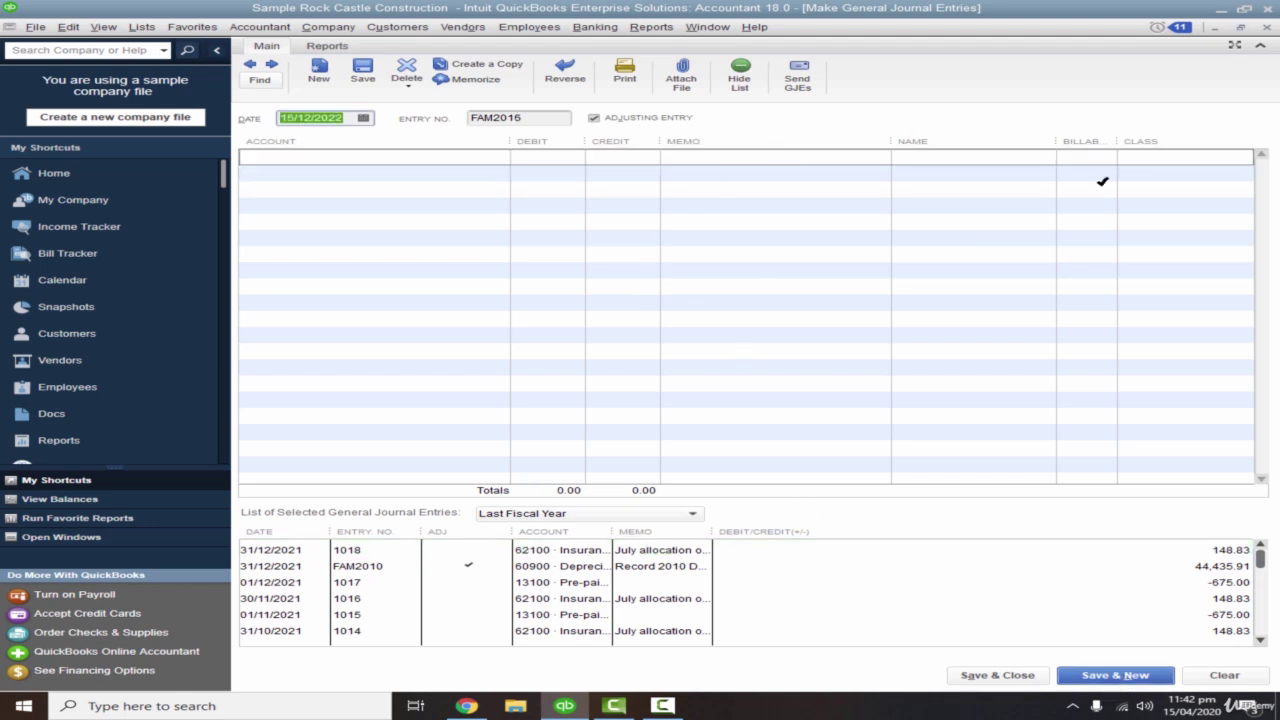
- Close the journal entry window and check the Checking and second cash holder's subaccount balances in the chart of accounts
left_click(1262, 45)
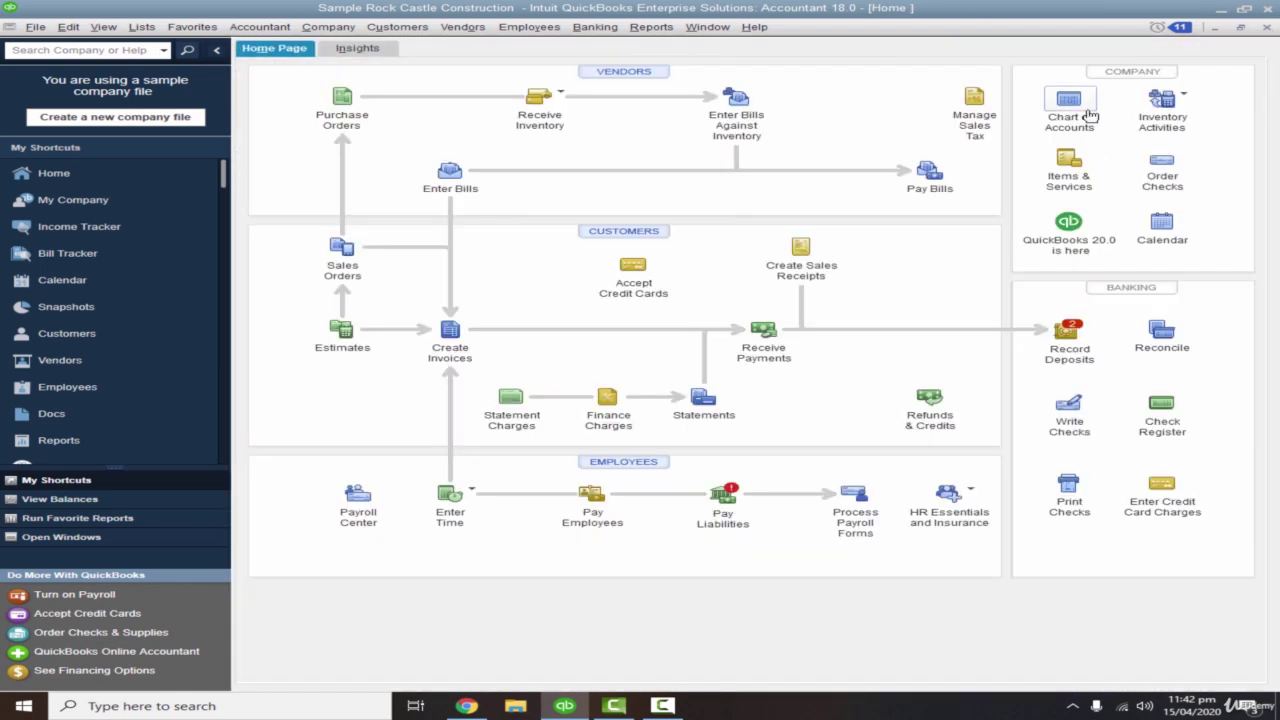
left_click(1090, 117)
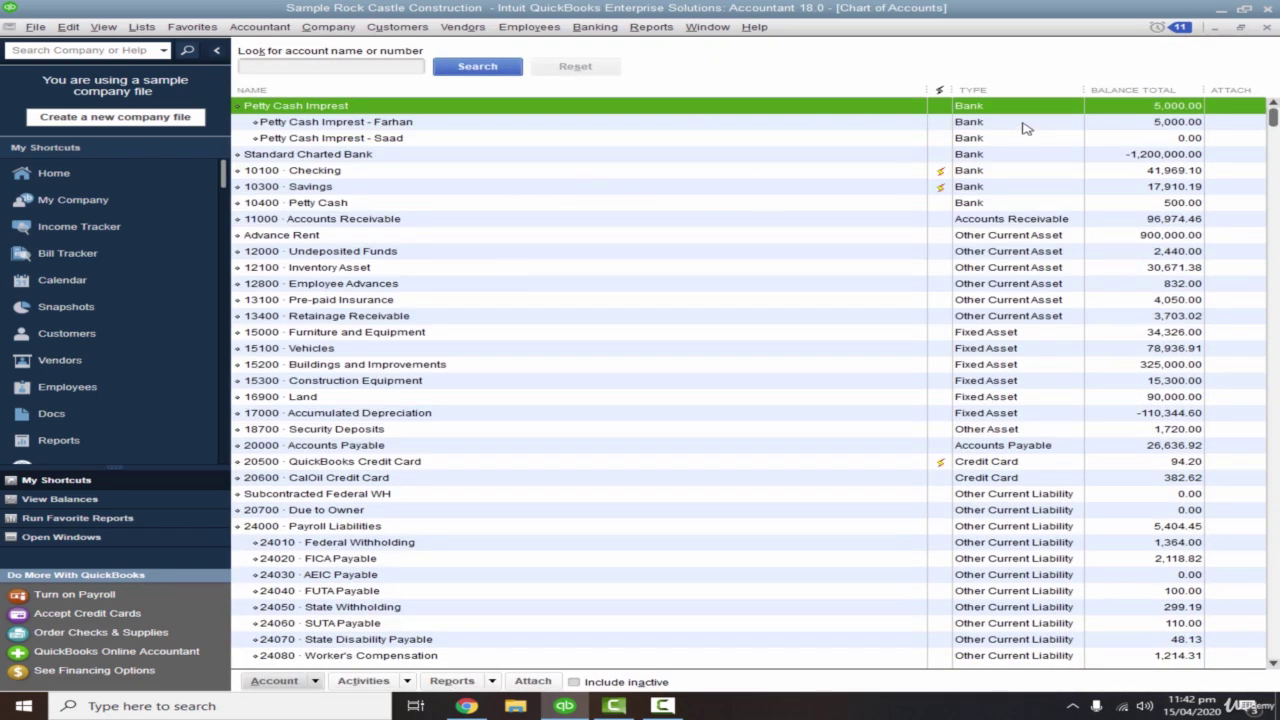
left_click(316, 174)
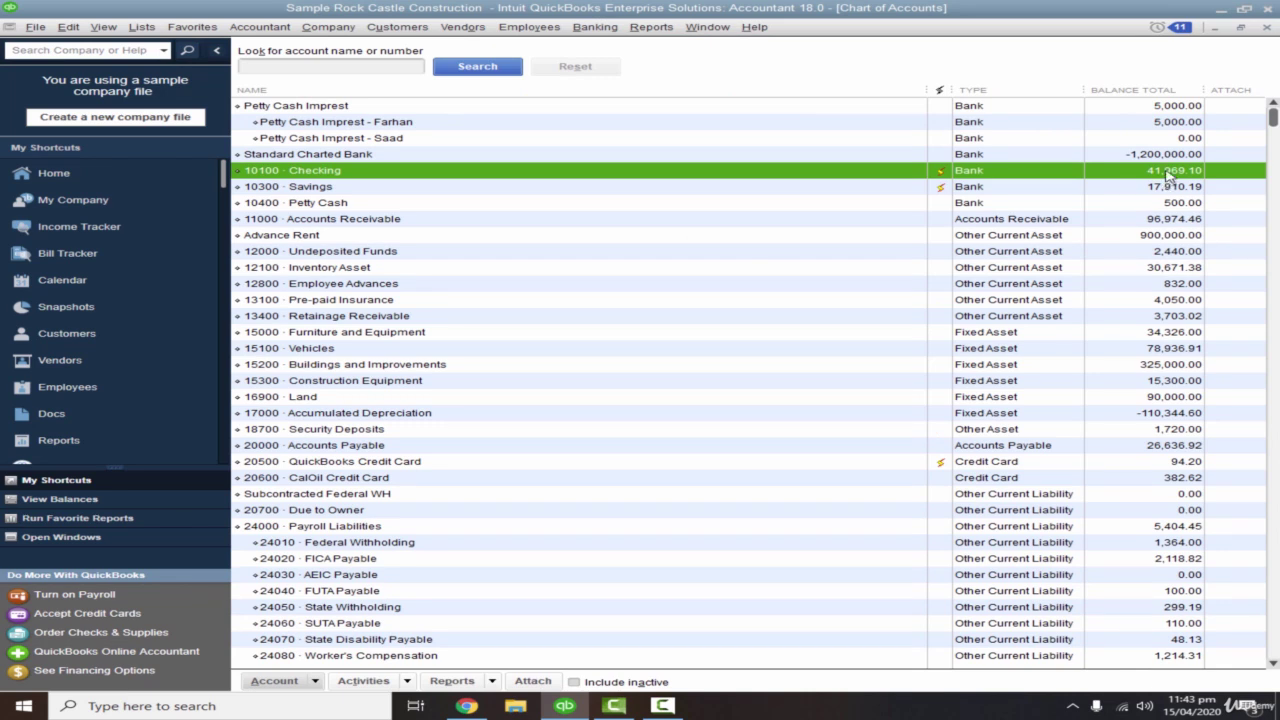
left_click(1168, 124)
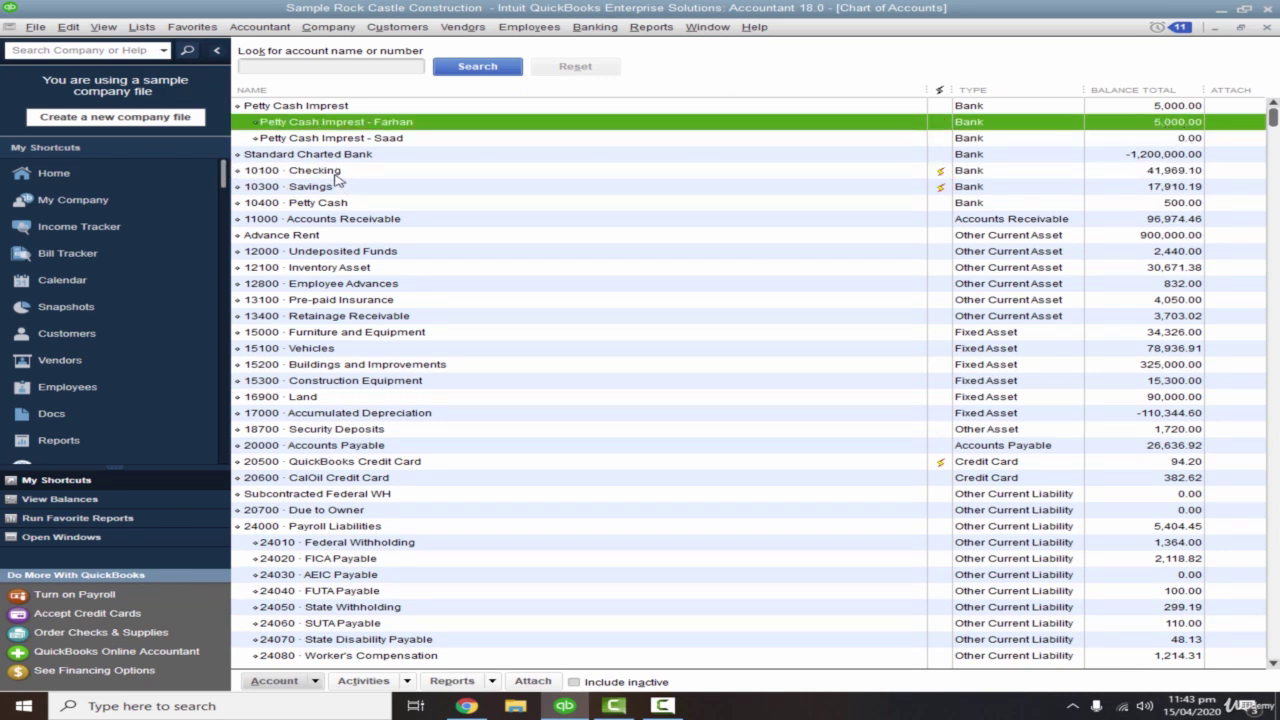
- Look through the 10100 Checking register back to the 01/04/2020 petty cash entry, then close the register
left_click(378, 176)
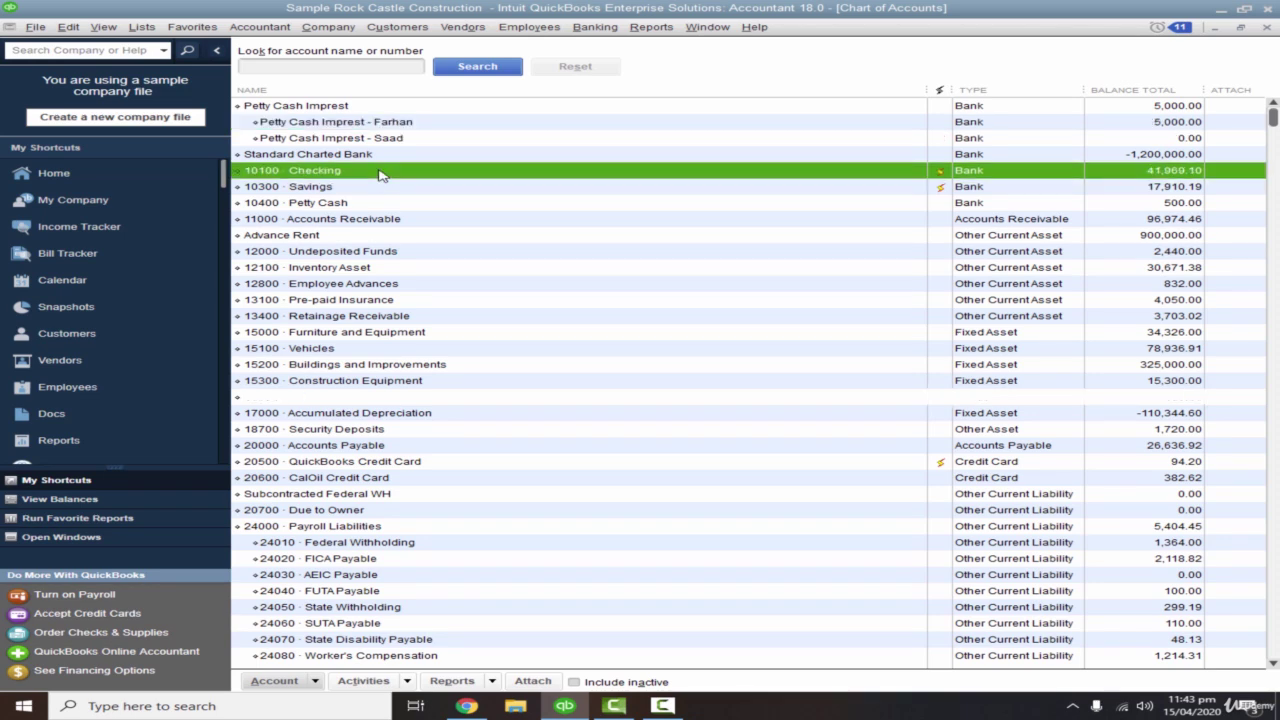
double_click(402, 178)
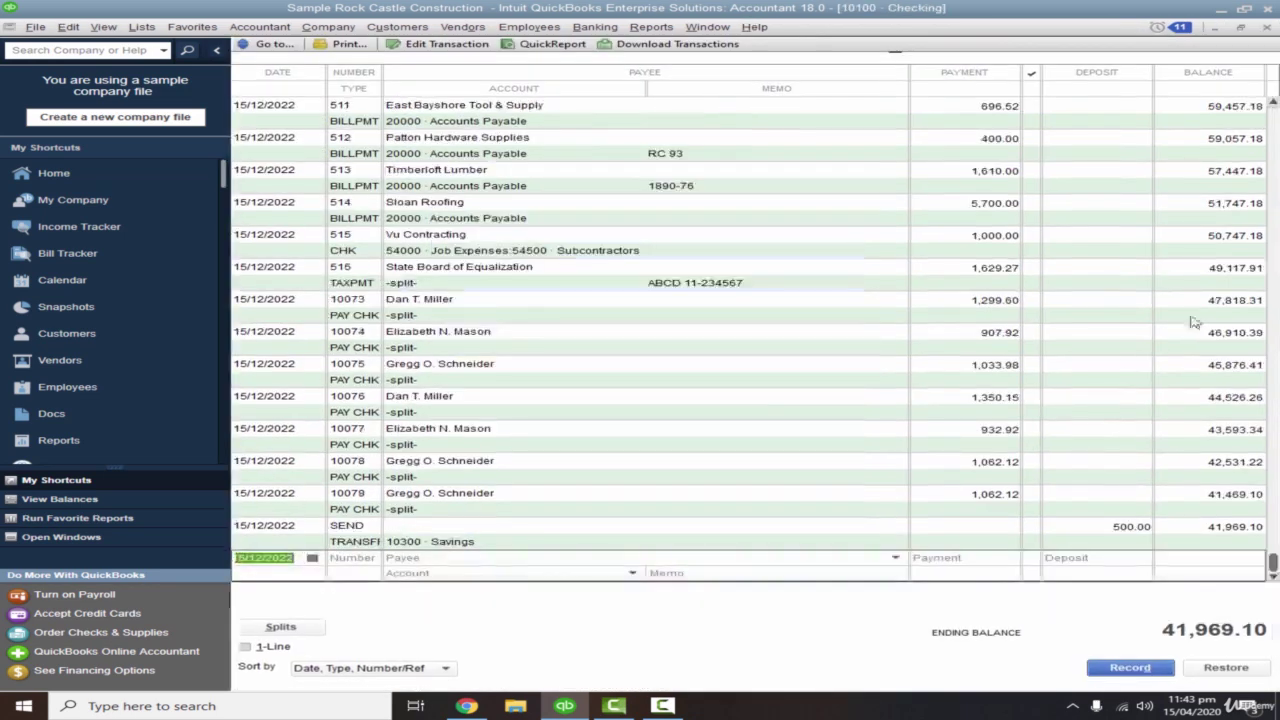
scroll(613, 570, "up", 7)
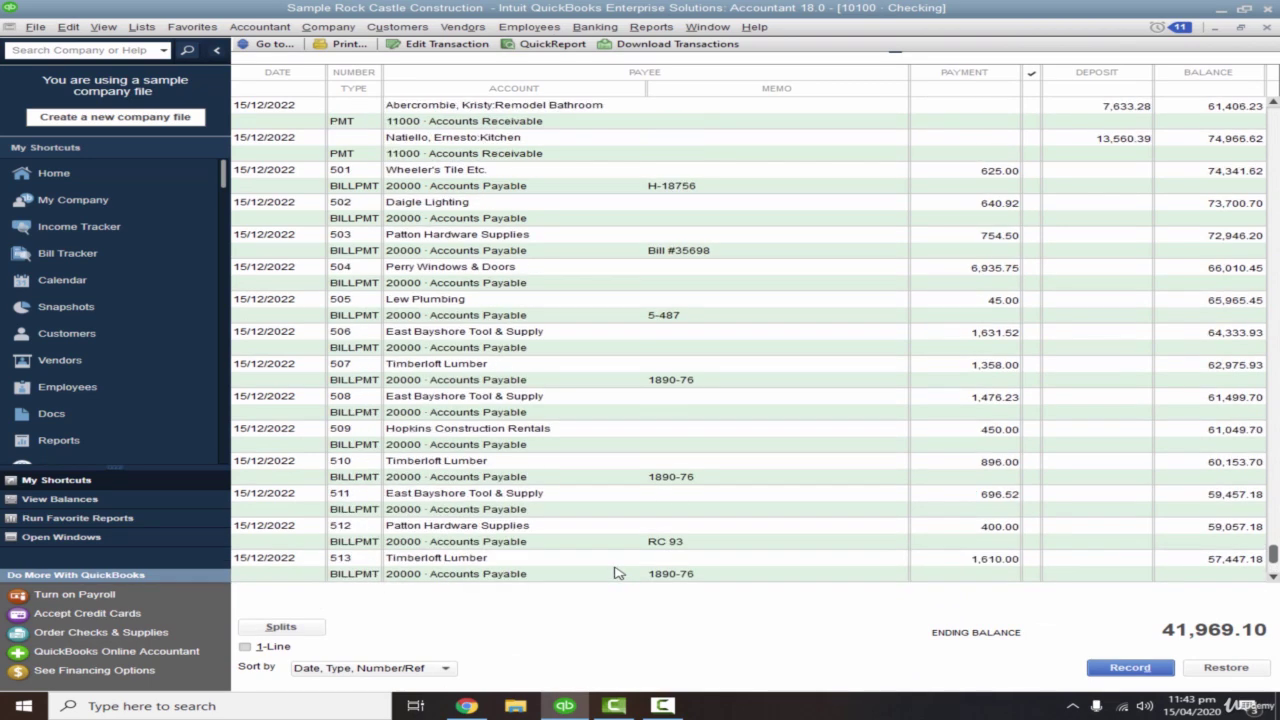
scroll(614, 566, "down", 3)
scroll(614, 566, "up", 11)
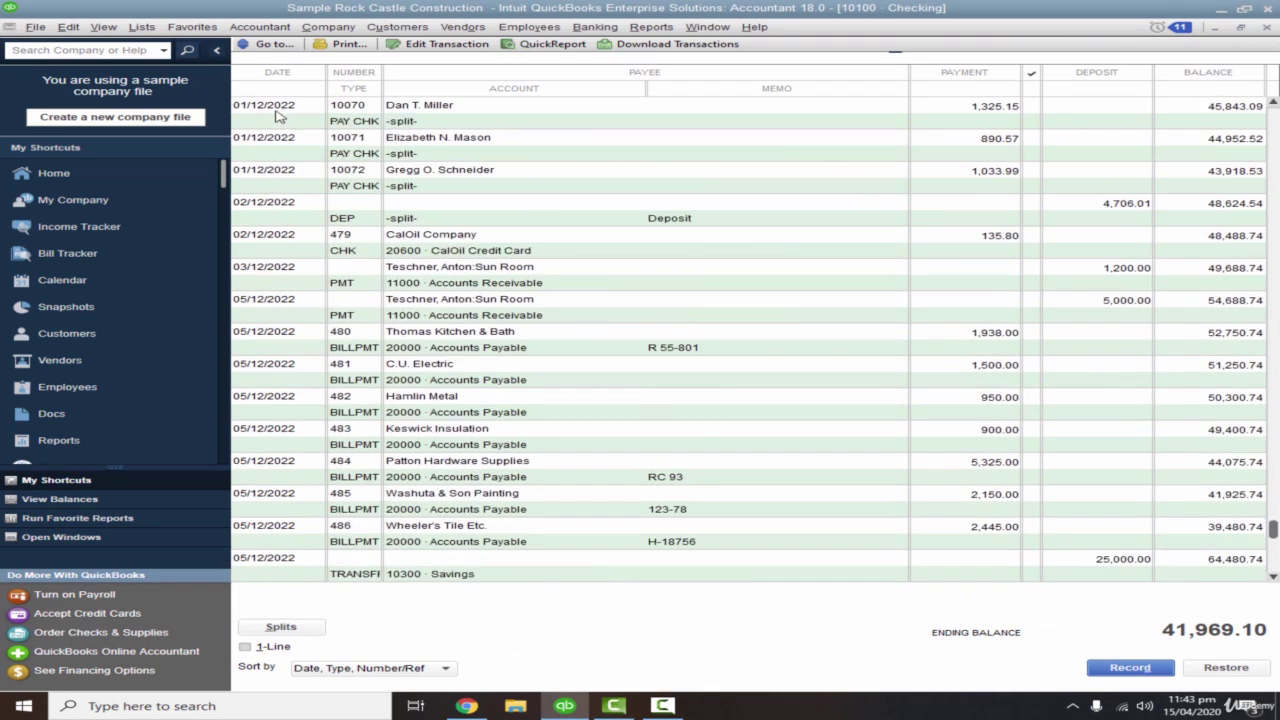
scroll(305, 170, "up", 12)
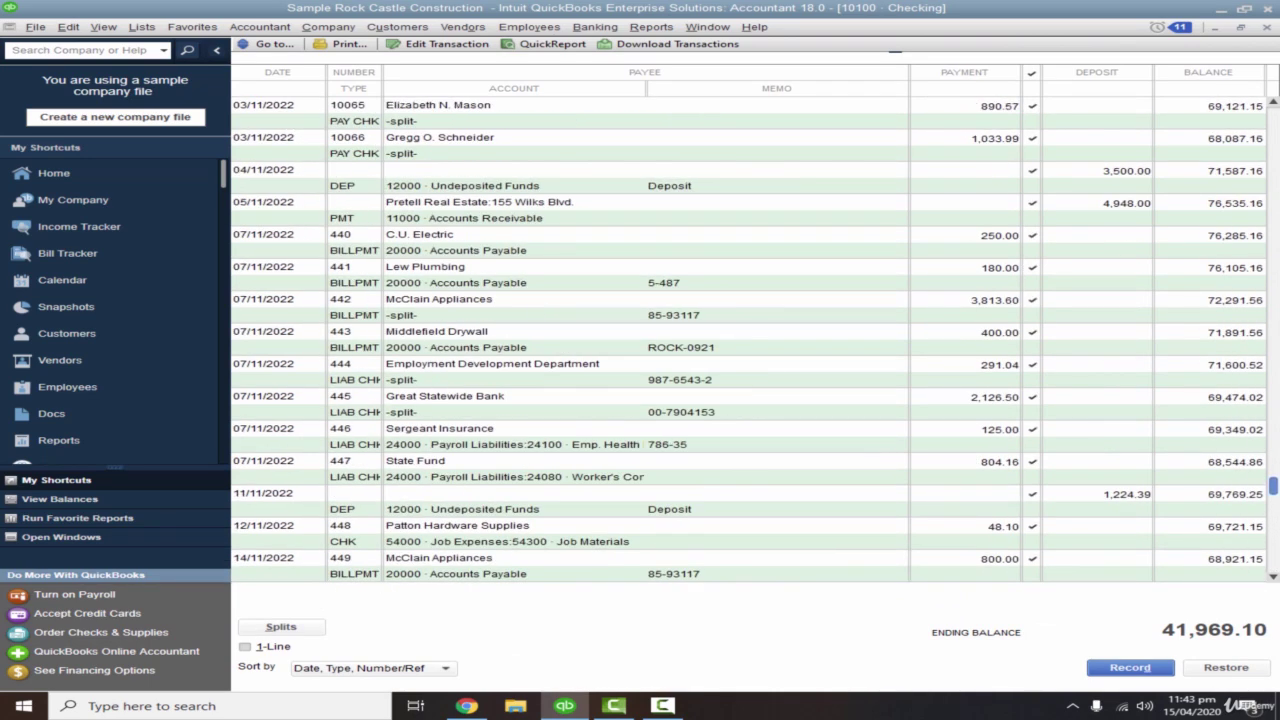
left_click_drag(1277, 472, 1274, 116)
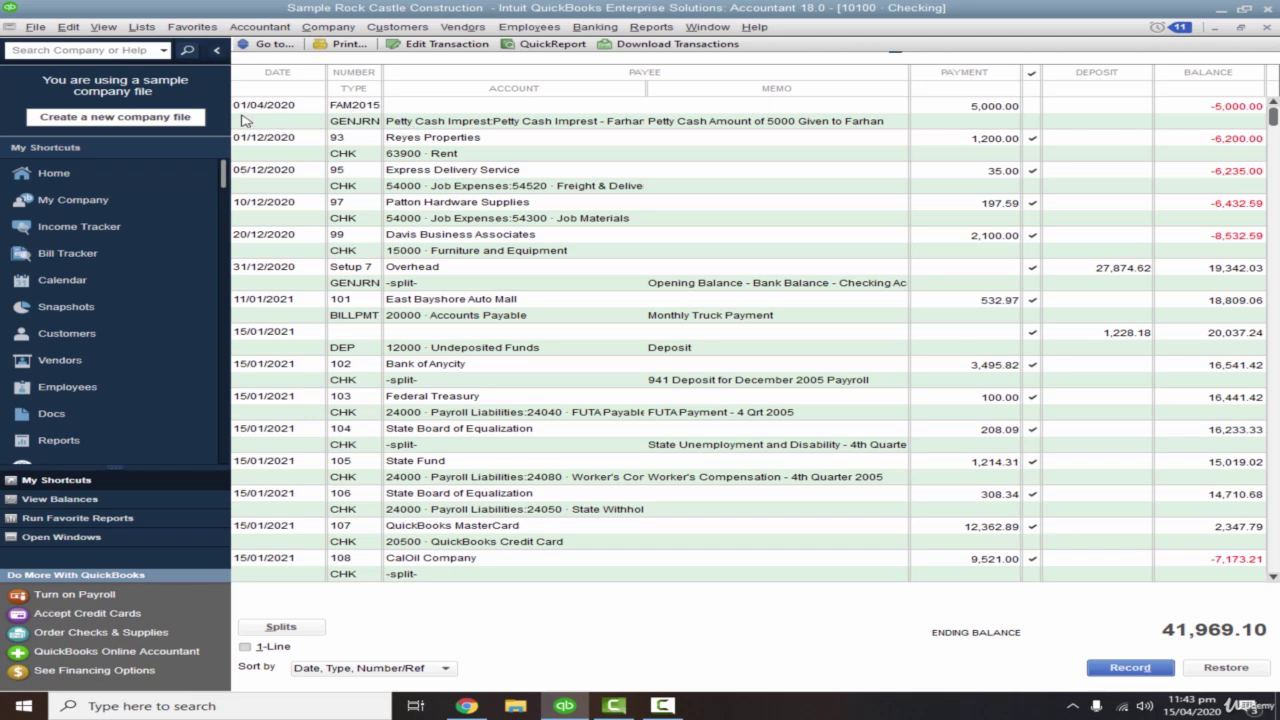
key("Escape")
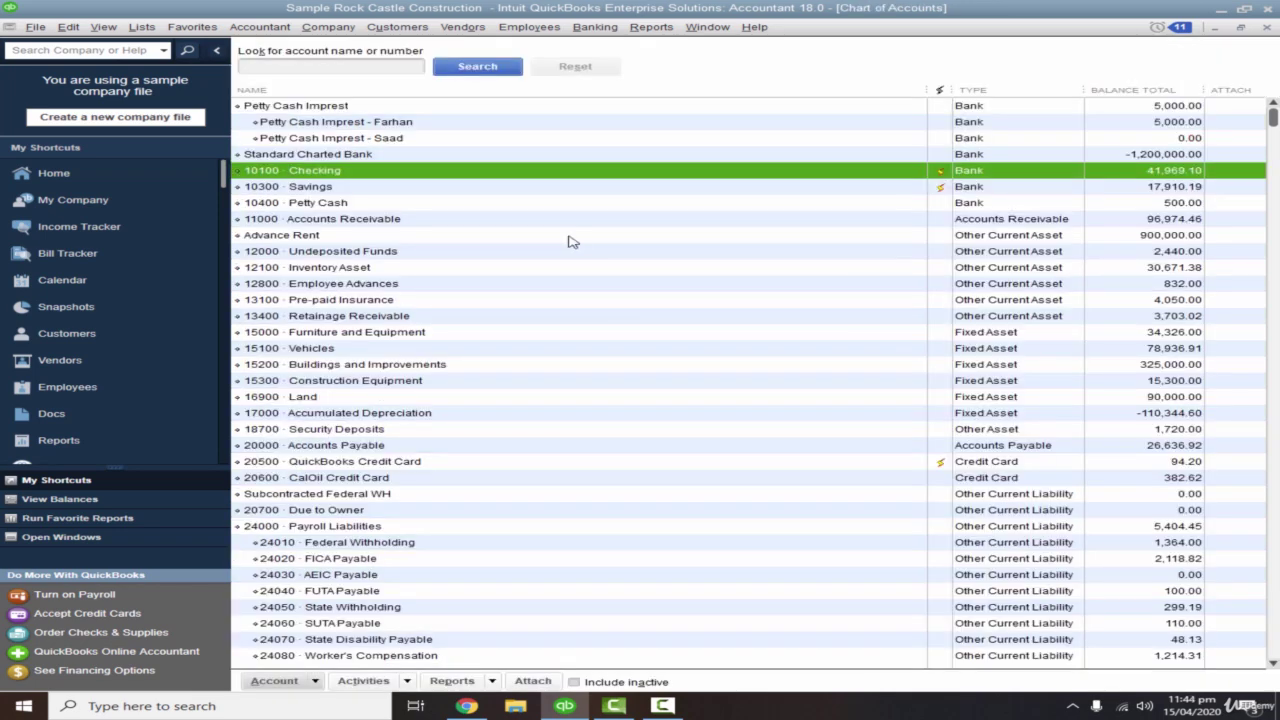
- Find the petty cash entry in the Checking register by searching the Memo field for the second cash holder's name, then close the register
double_click(418, 176)
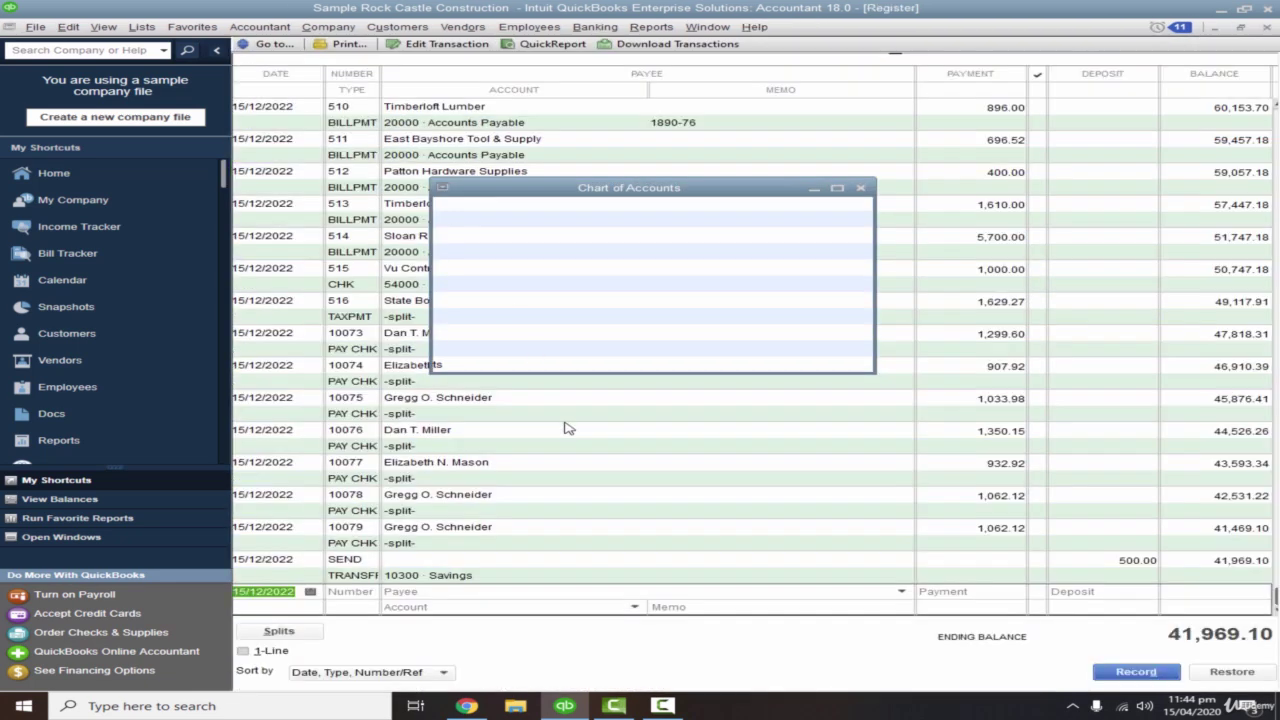
left_click(270, 46)
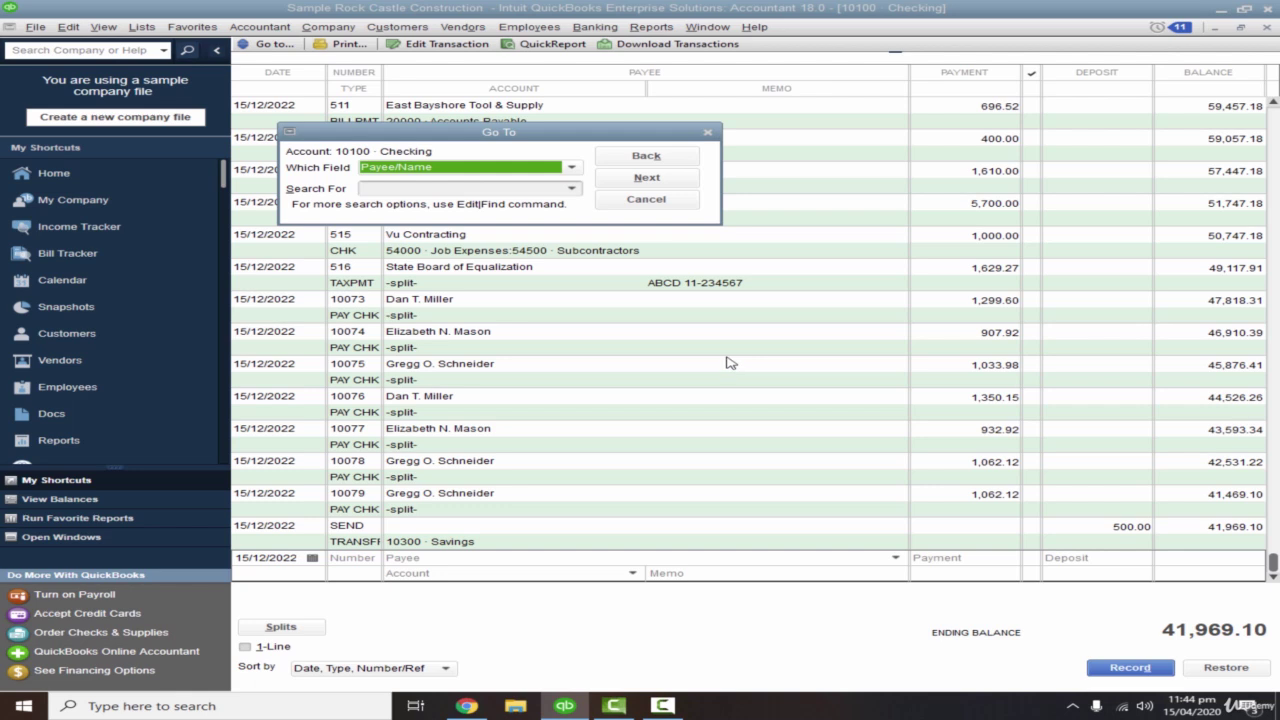
left_click(444, 170)
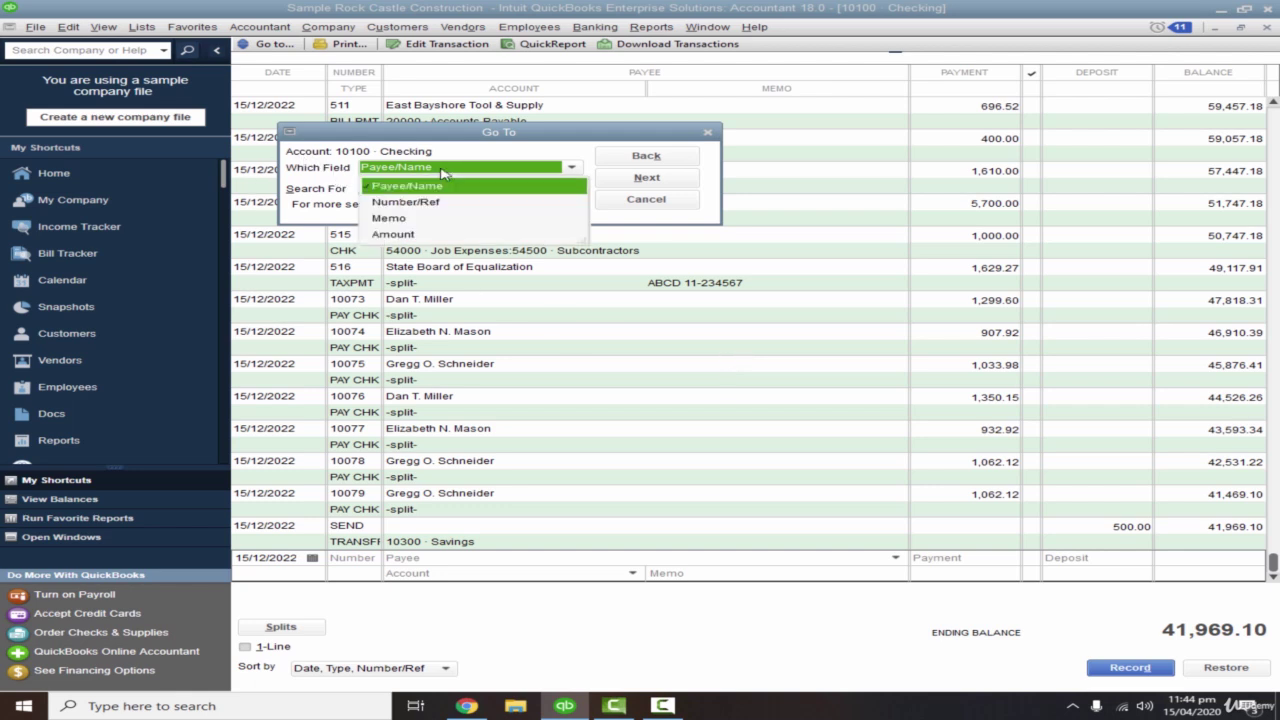
left_click(405, 219)
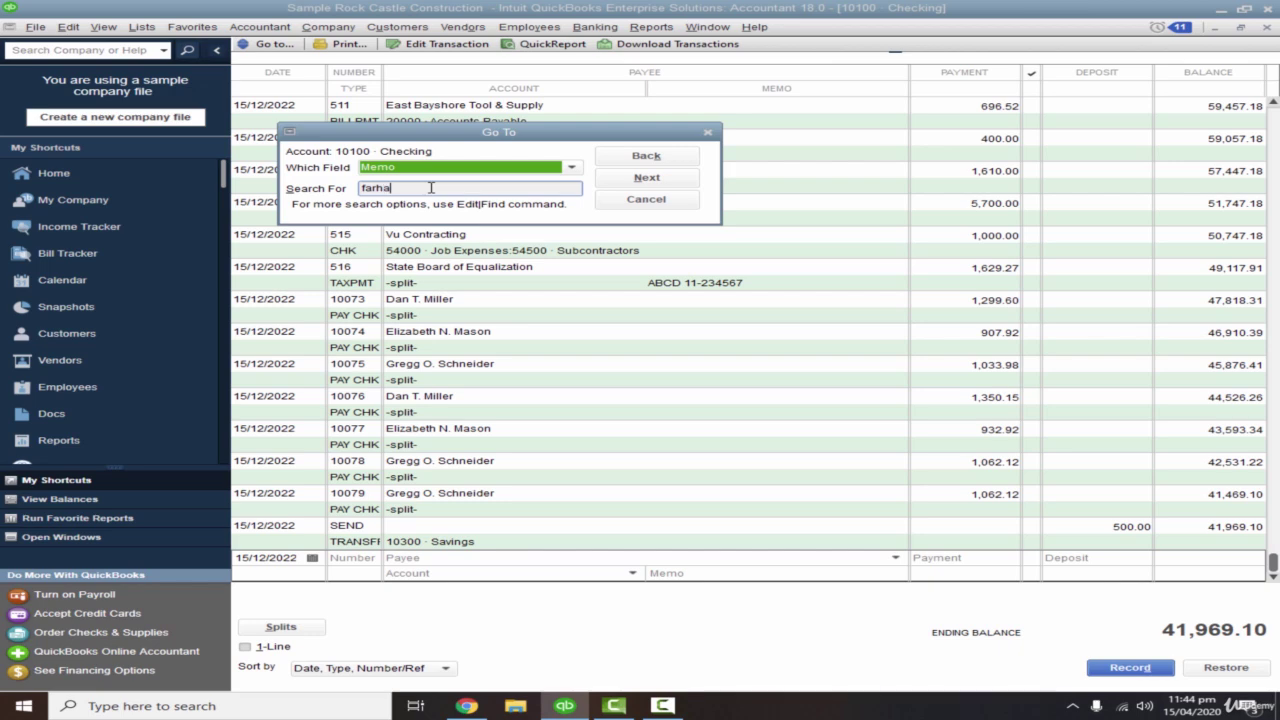
left_click(623, 177)
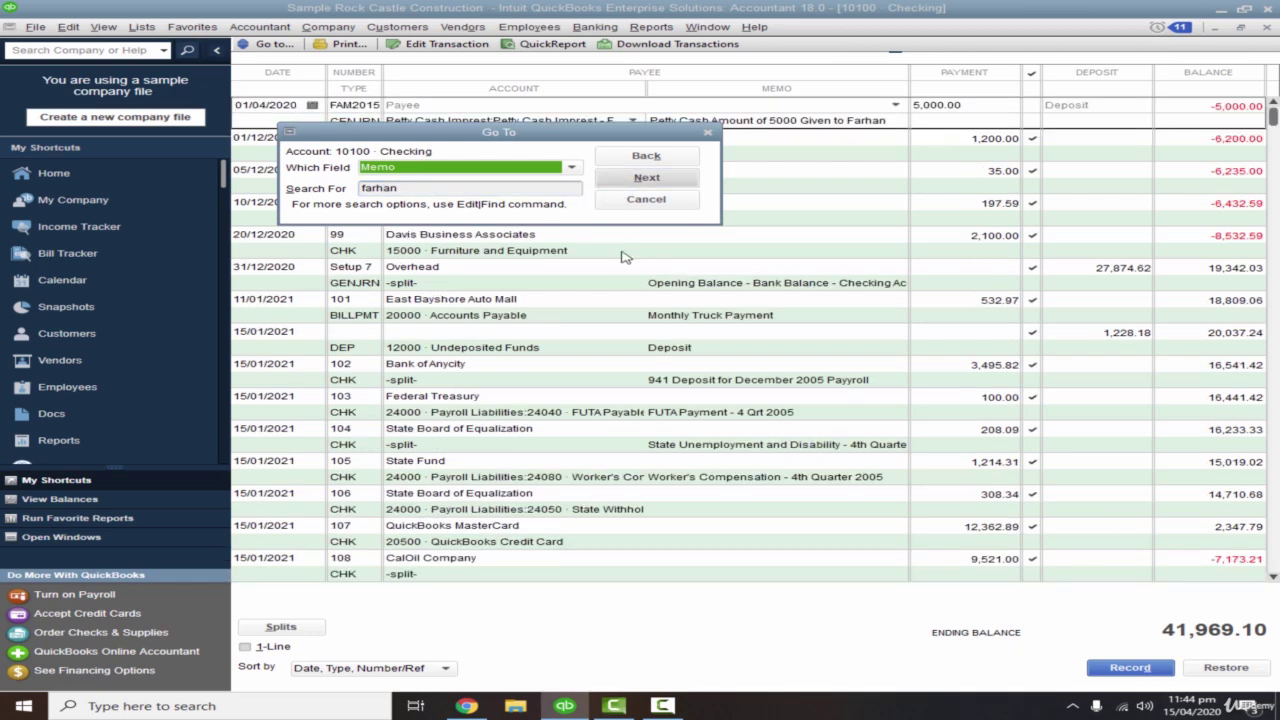
left_click_drag(665, 140, 723, 384)
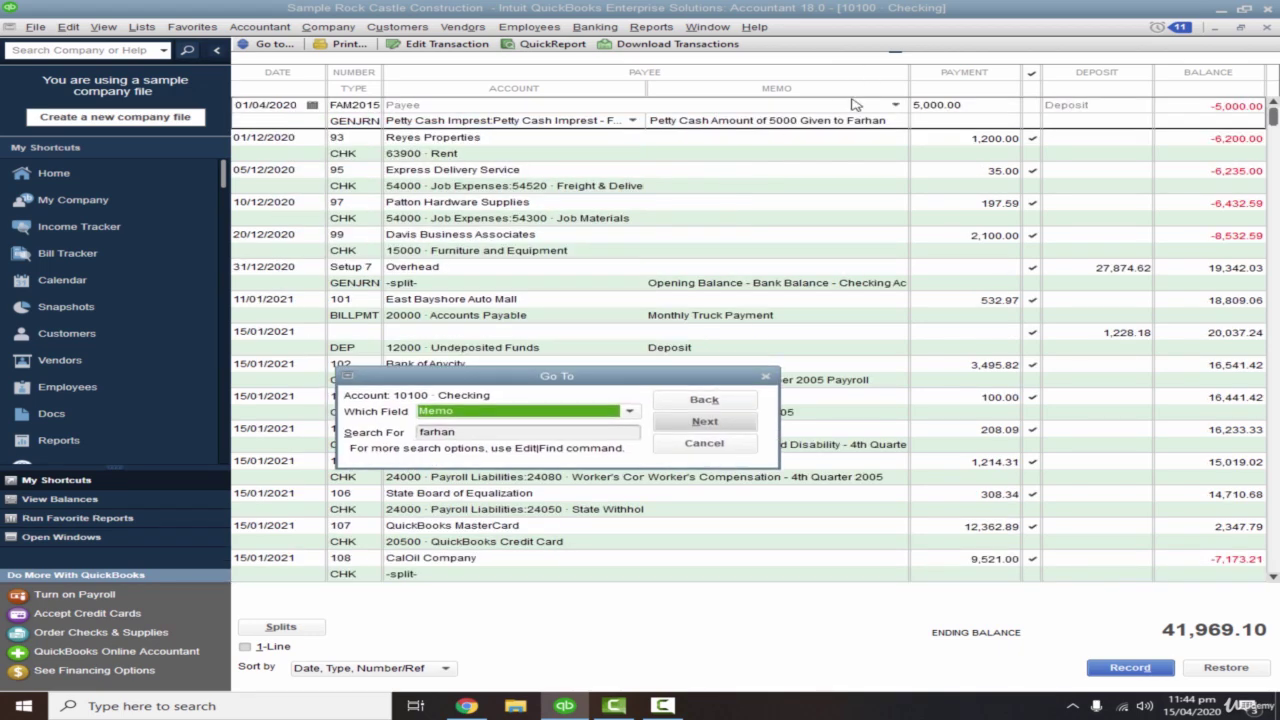
left_click(765, 376)
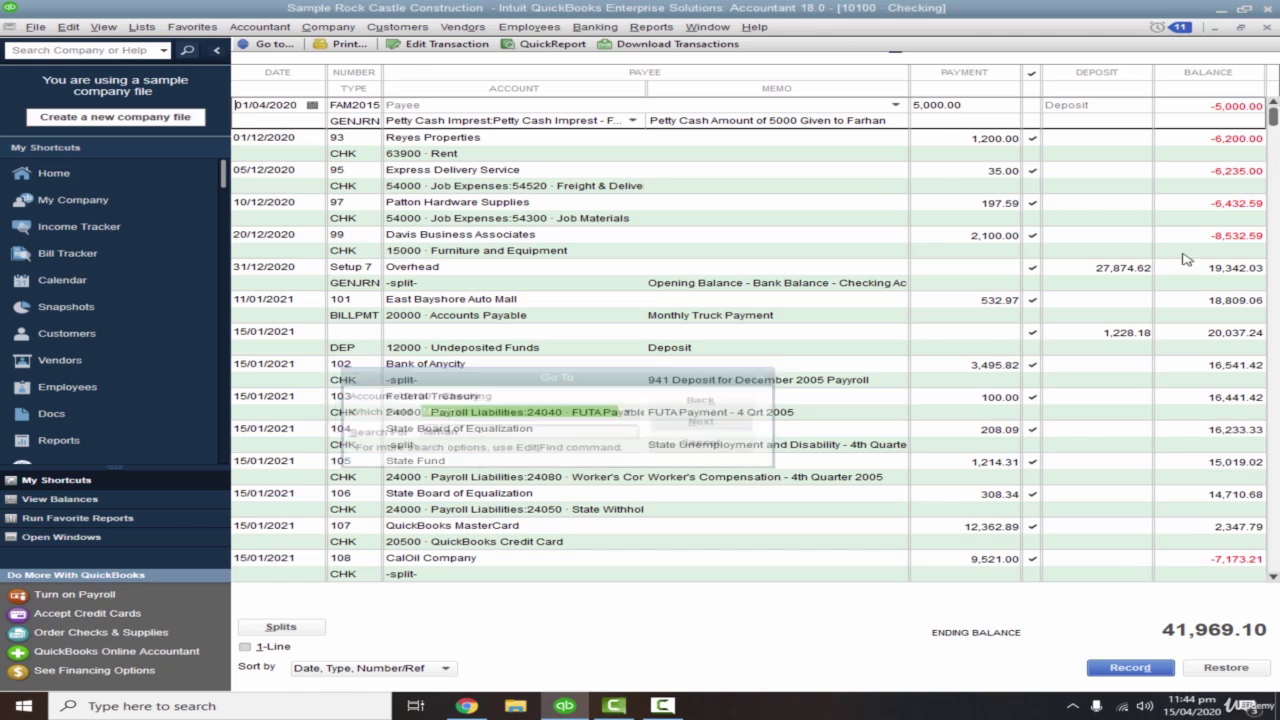
left_click(1268, 28)
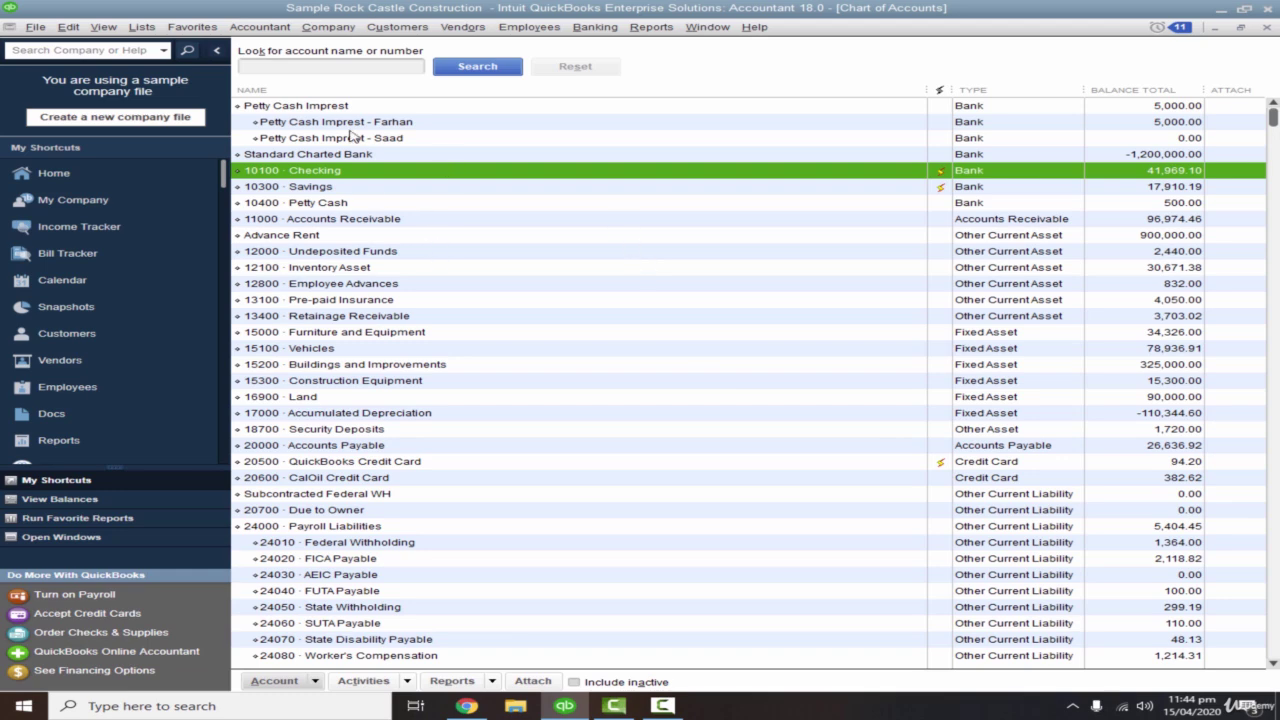
- Start a general journal entry dated 01/04/2020 for the first cash holder's advance
left_click(250, 29)
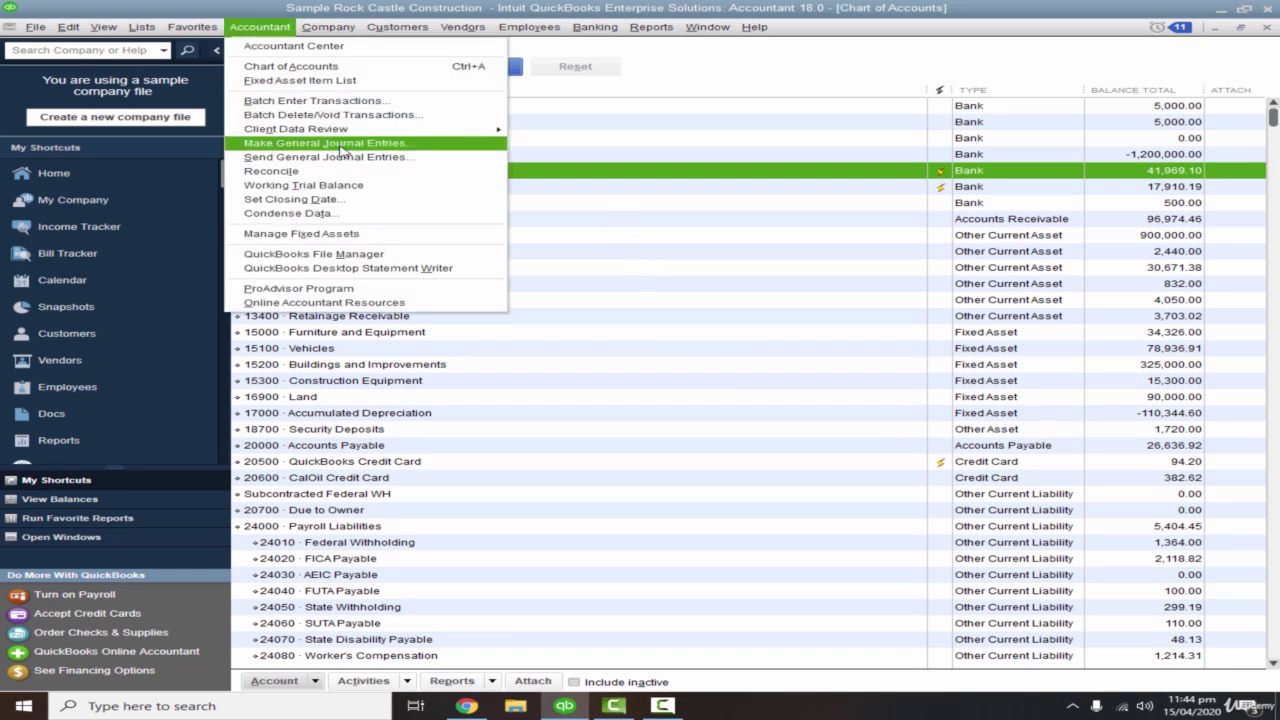
left_click(290, 147)
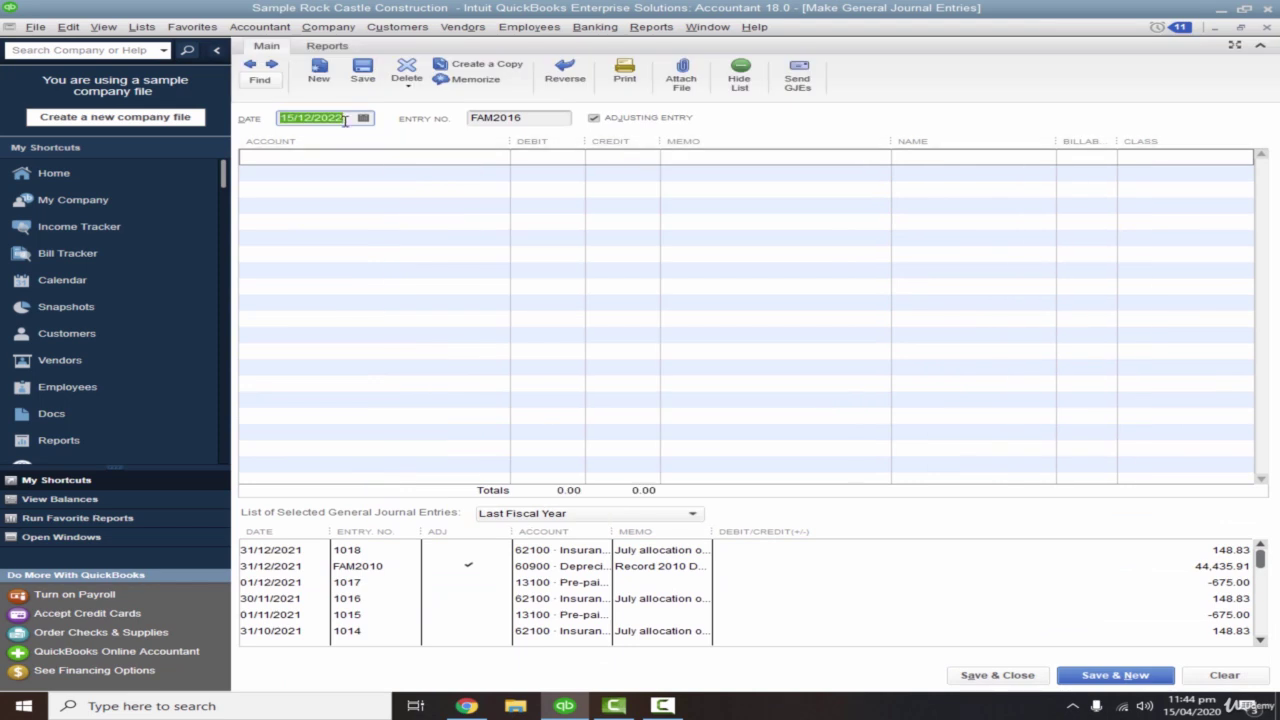
type("01")
key("Tab")
- Set the first line's account to the first cash holder's Petty Cash Imprest subaccount
left_click(346, 155)
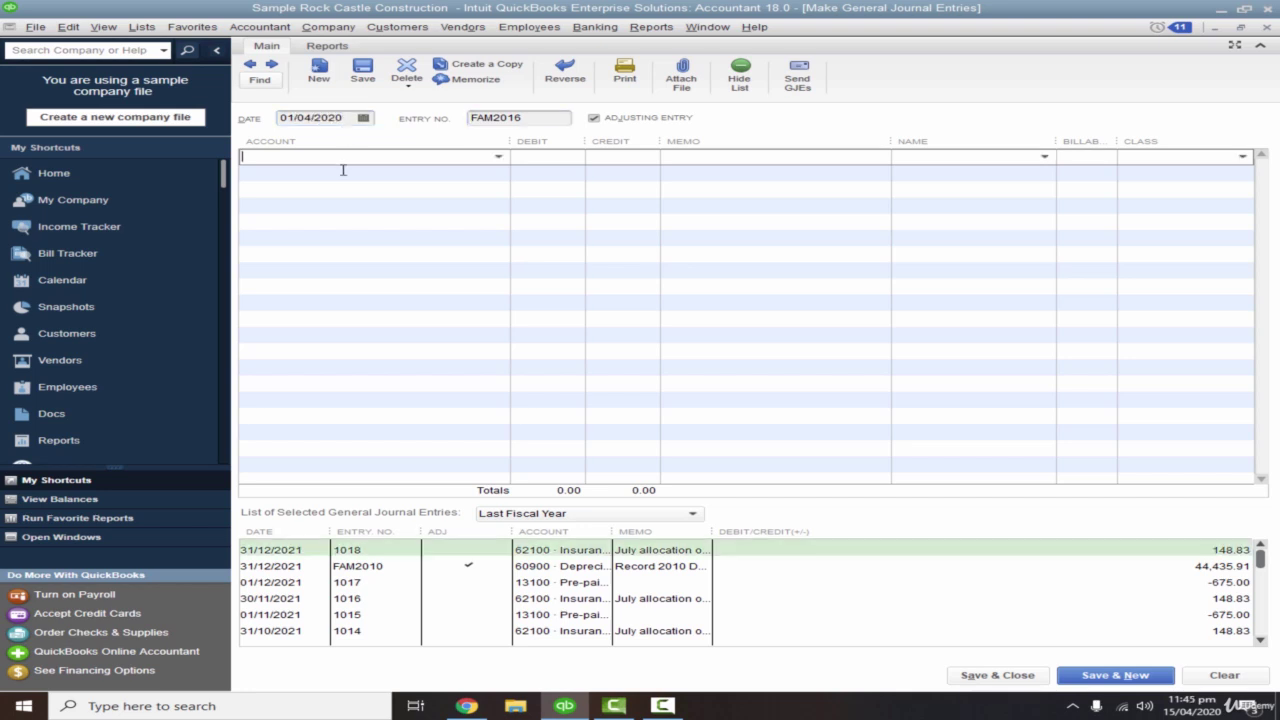
type("Petty Cash")
left_click(499, 157)
left_click(473, 210)
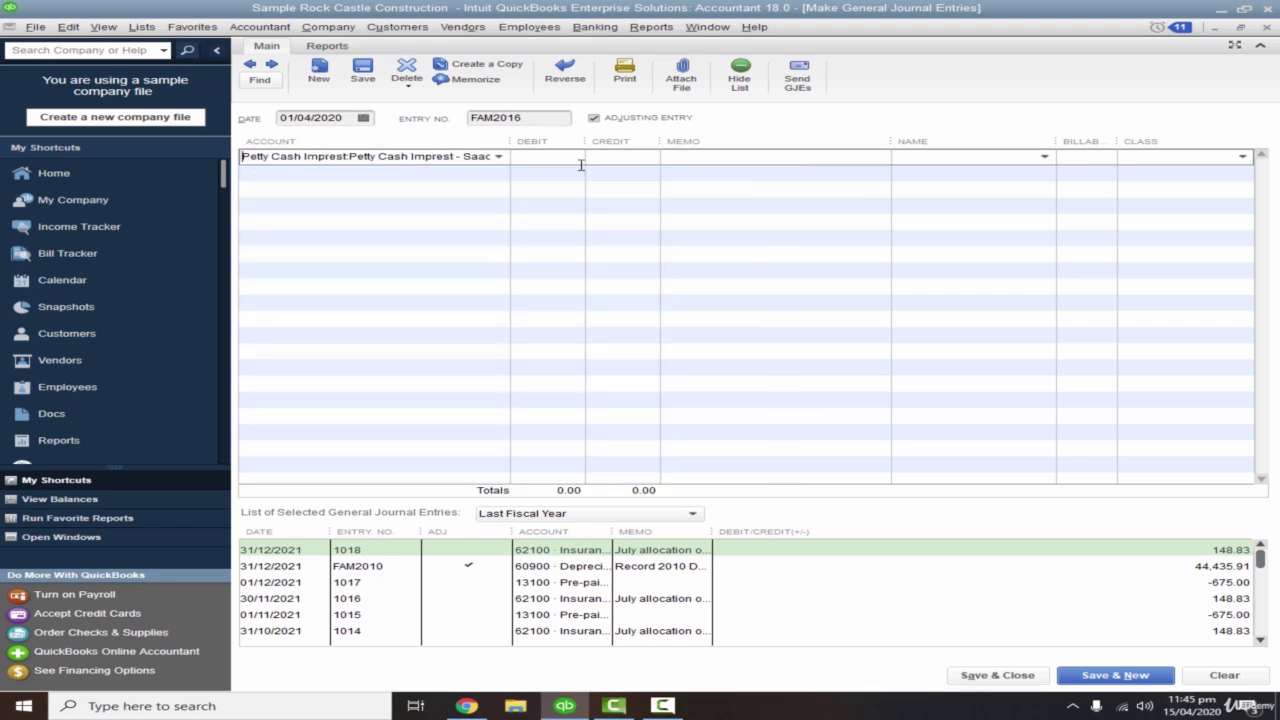
- Debit 10,000.00 on the first line with the memo "Issued Petty Cash to" followed by the first cash holder's name
left_click(575, 158)
type("10000")
key("Tab")
key("Tab")
type("Issued Petty Cash to Saad")
- Credit 10,000.00 to 10100 Checking on the second line, then save and close the journal entry
left_click(499, 172)
left_click(314, 290)
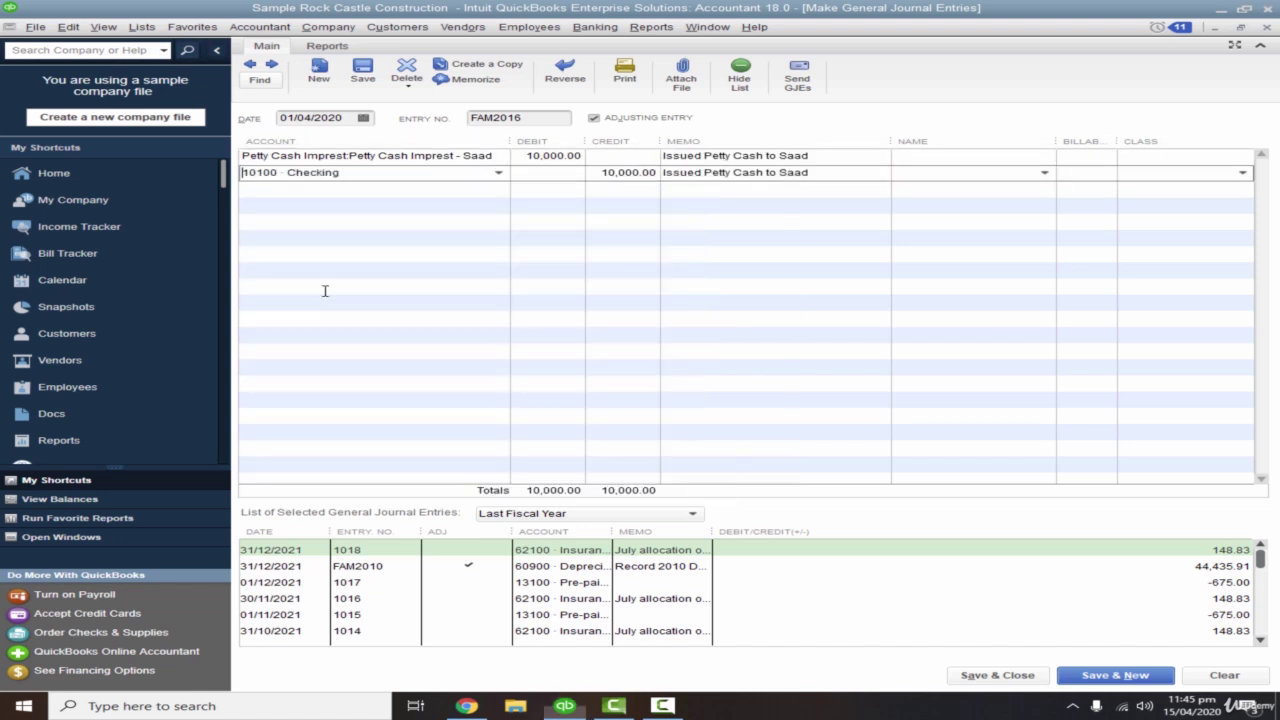
left_click(1008, 674)
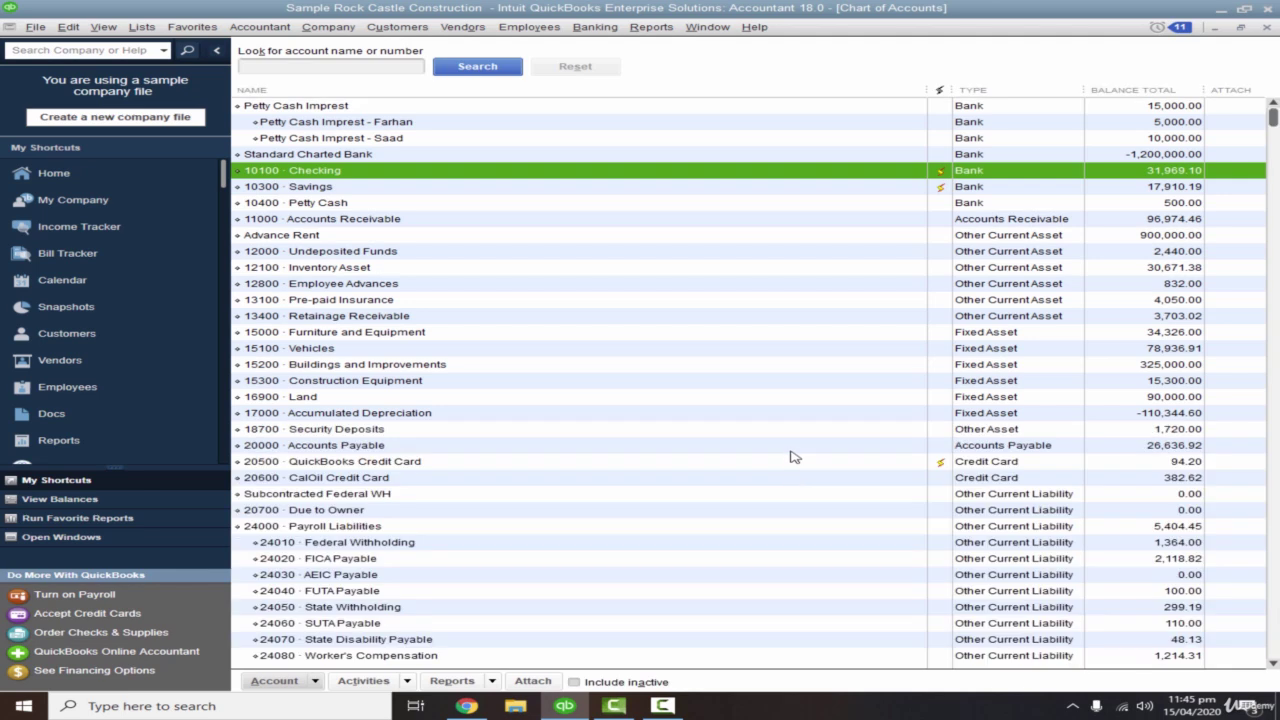
- Examine the balances of Petty Cash Imprest and both cash holders' subaccounts in the chart of accounts
left_click(384, 107)
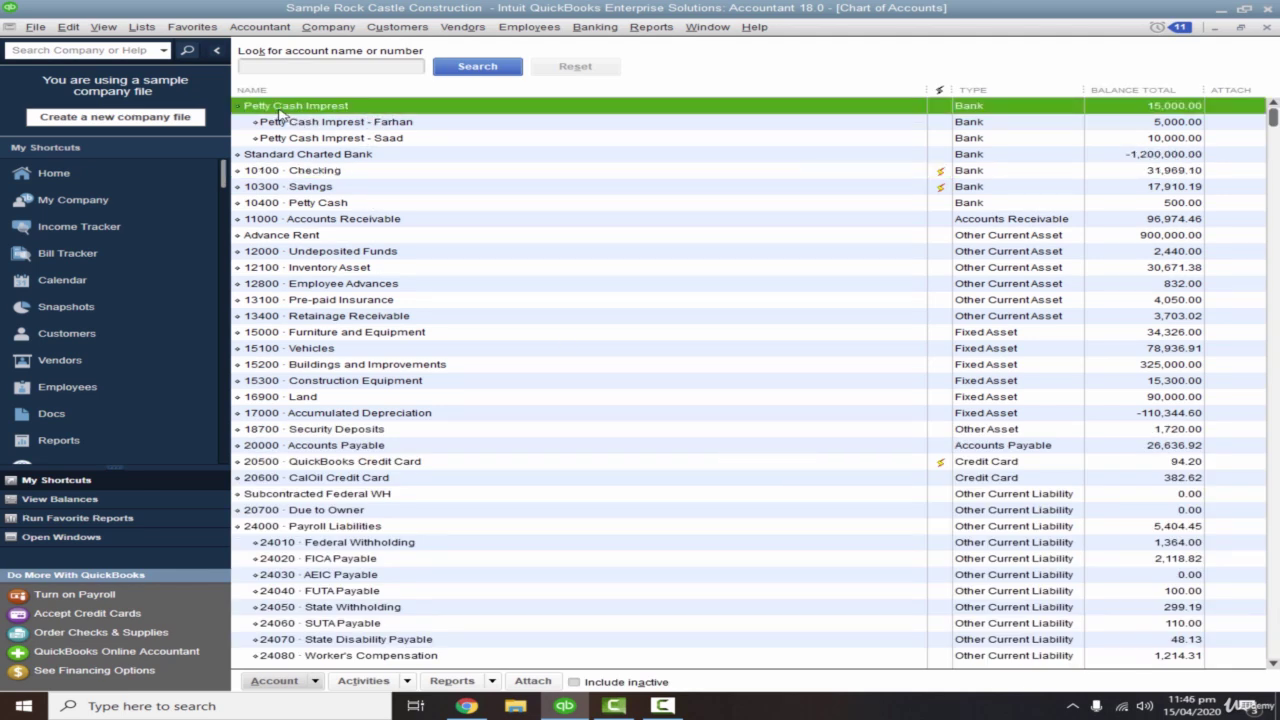
left_click(1183, 123)
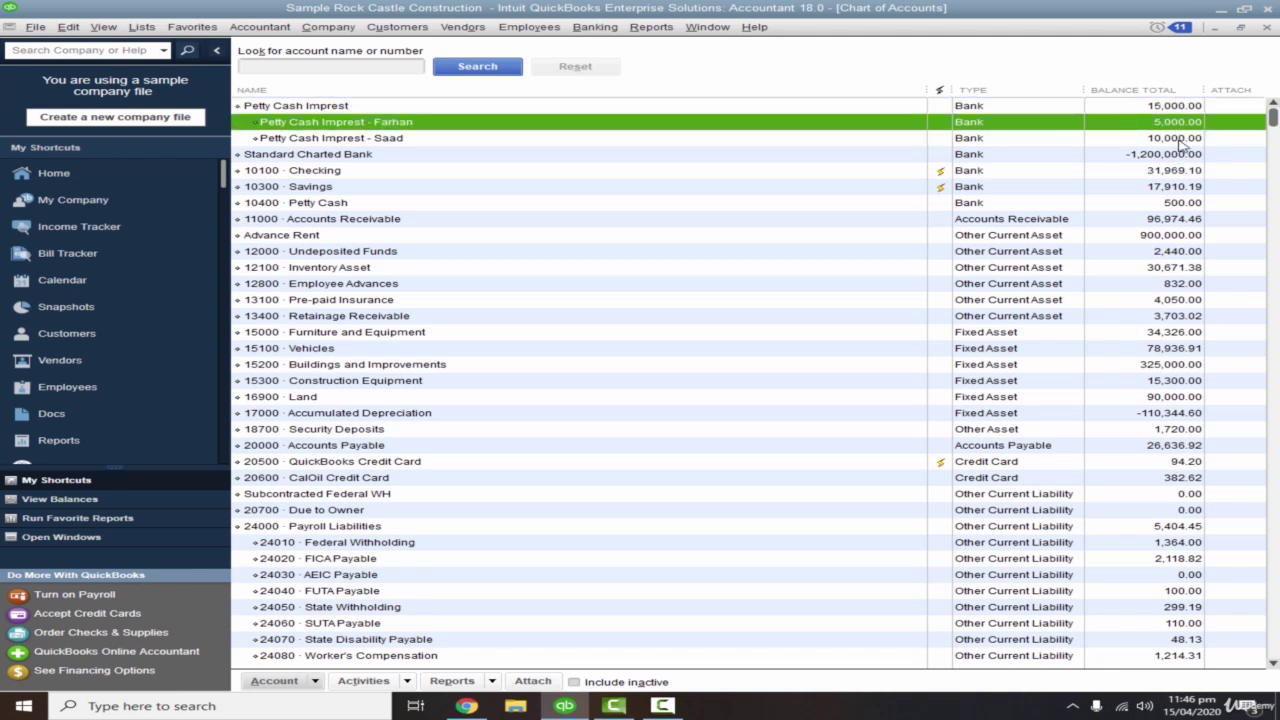
left_click(1153, 140)
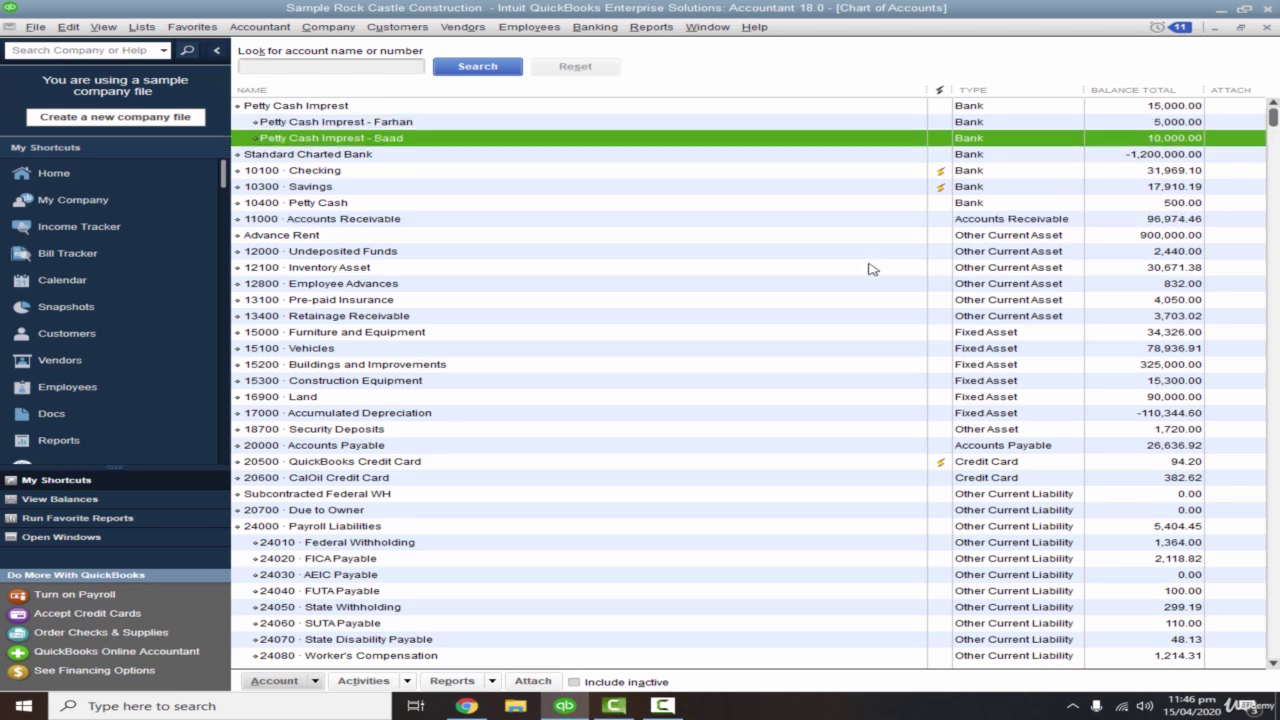
left_click(427, 127)
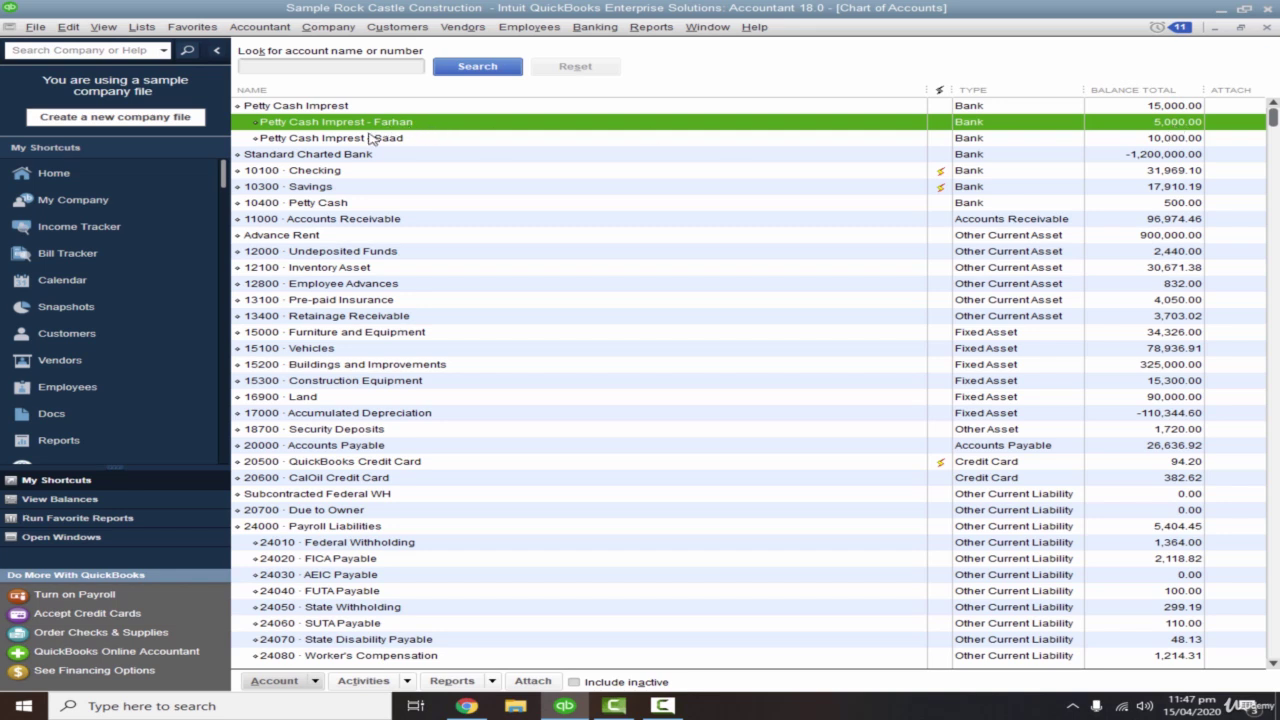
left_click(368, 142)
left_click(453, 127)
- Start a new general journal entry dated 15/04/2020
left_click(262, 28)
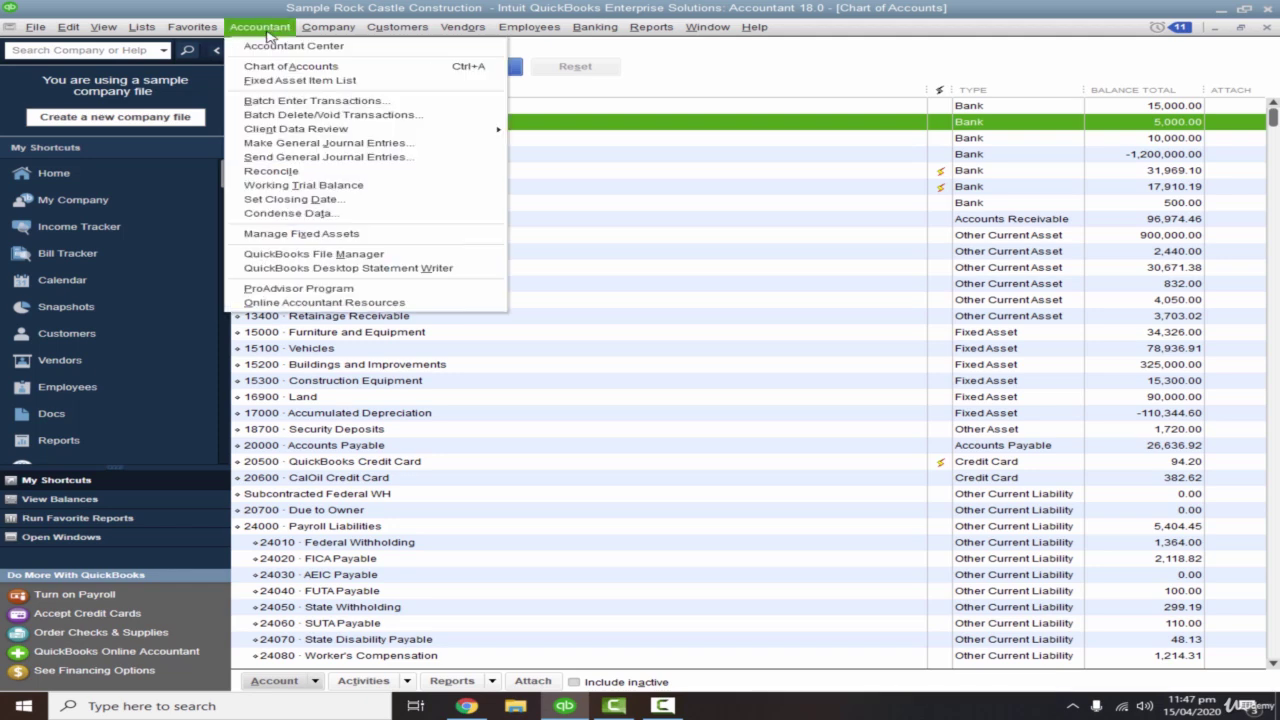
left_click(325, 146)
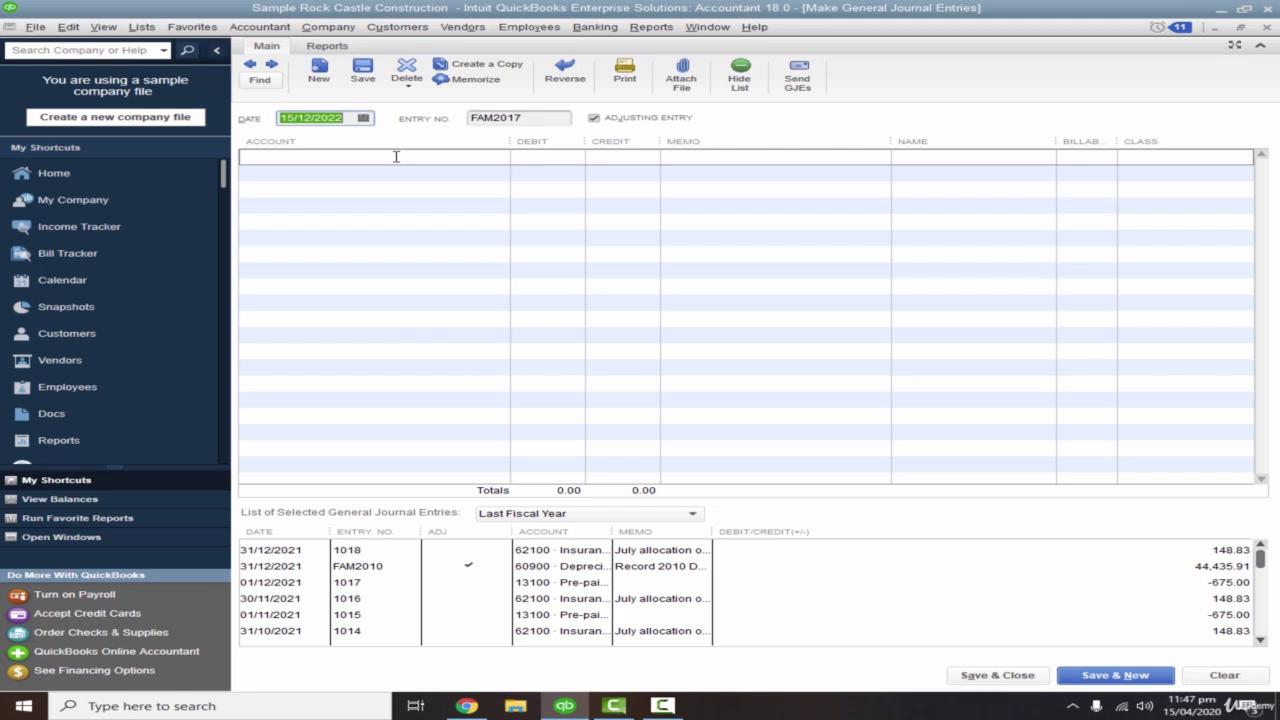
type("15-")
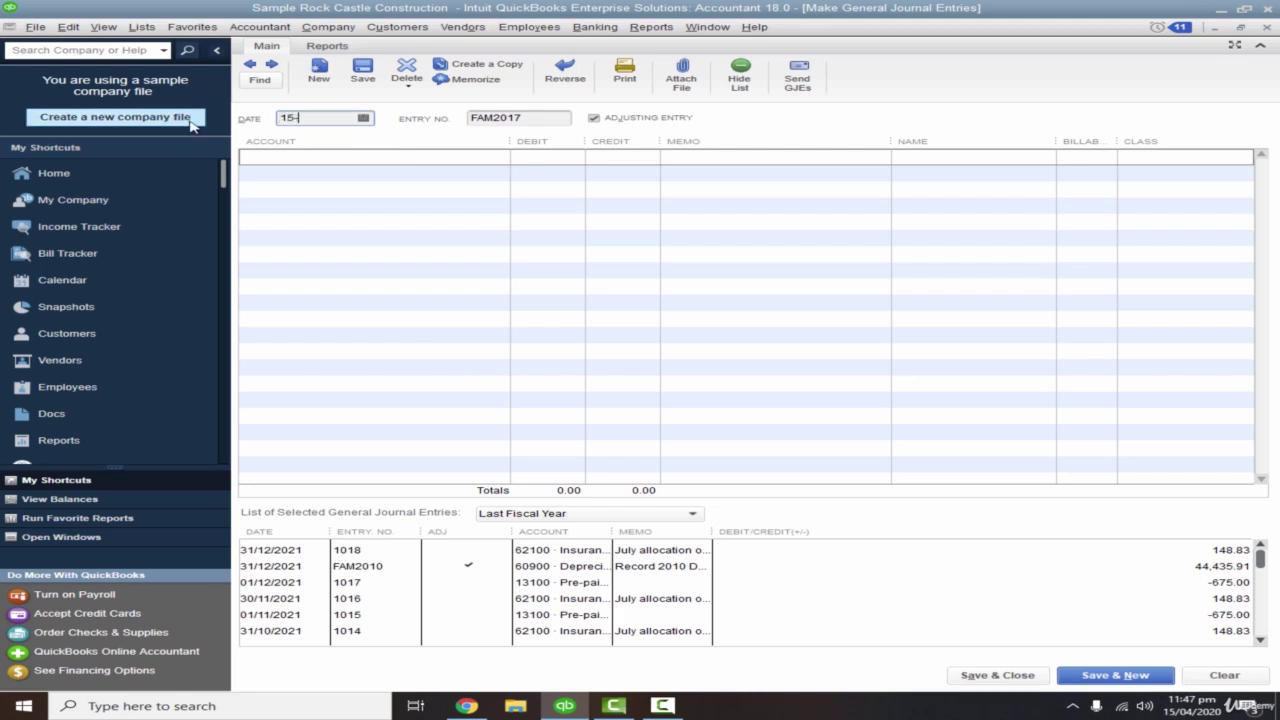
key("Tab")
key("Tab")
key("Tab")
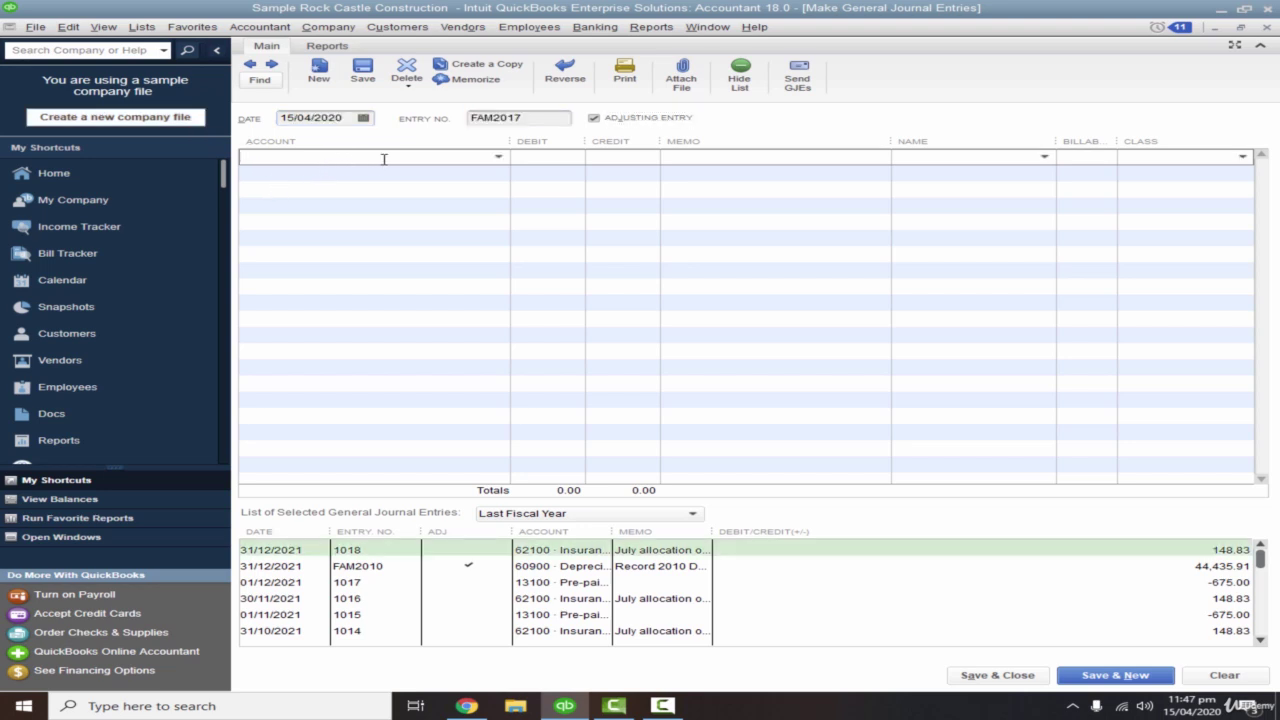
- Enter Stationery as the first line's account and set it up as a new Expense account
type("Stationery")
key("Tab")
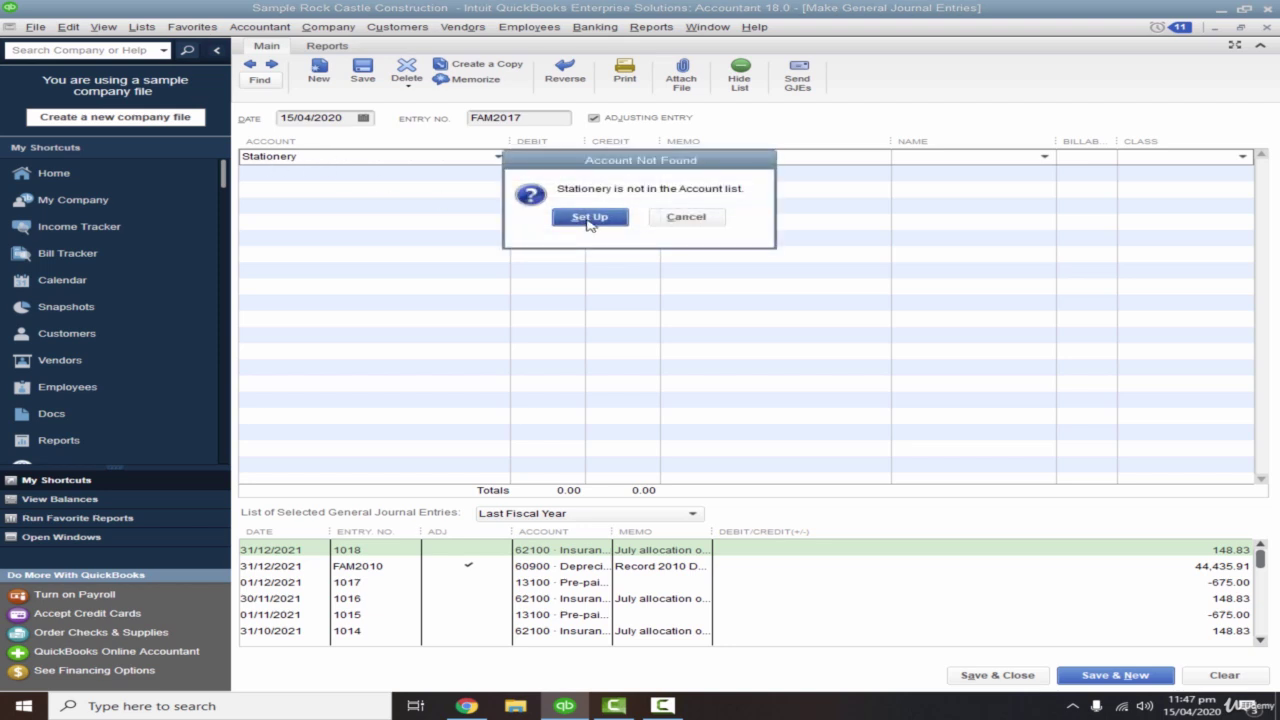
left_click(590, 219)
left_click(470, 262)
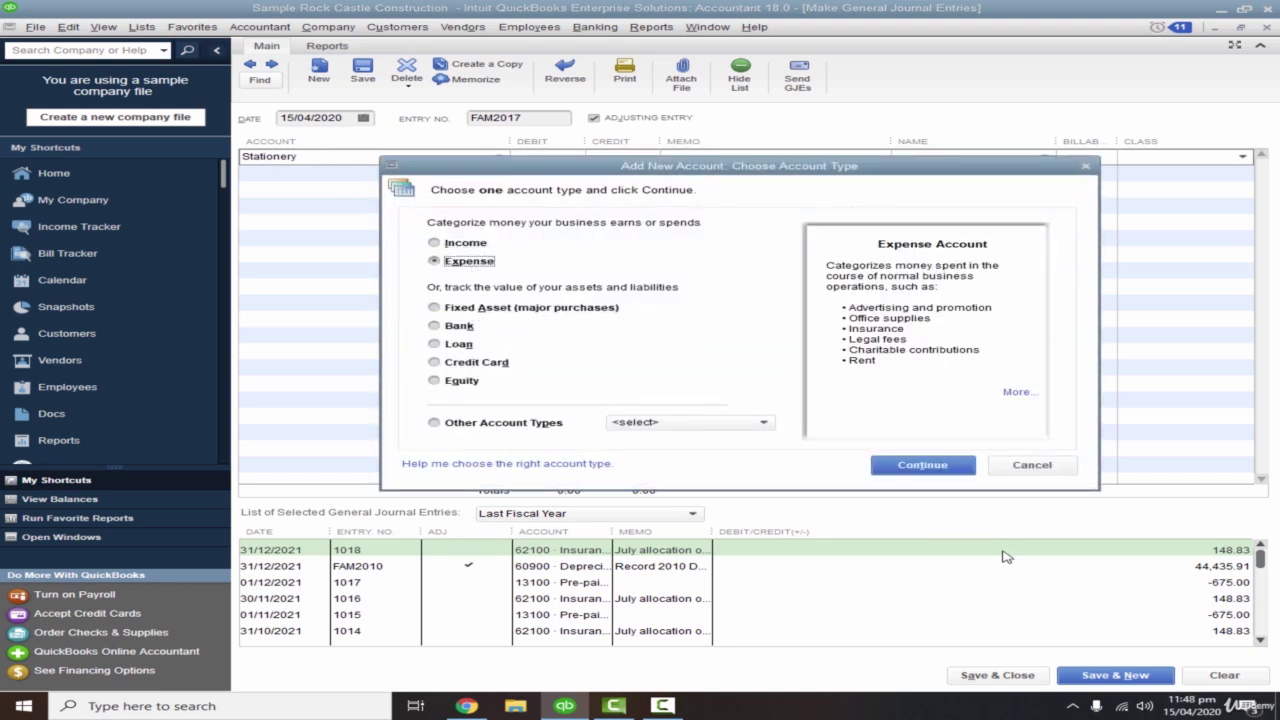
left_click(920, 465)
left_click(910, 492)
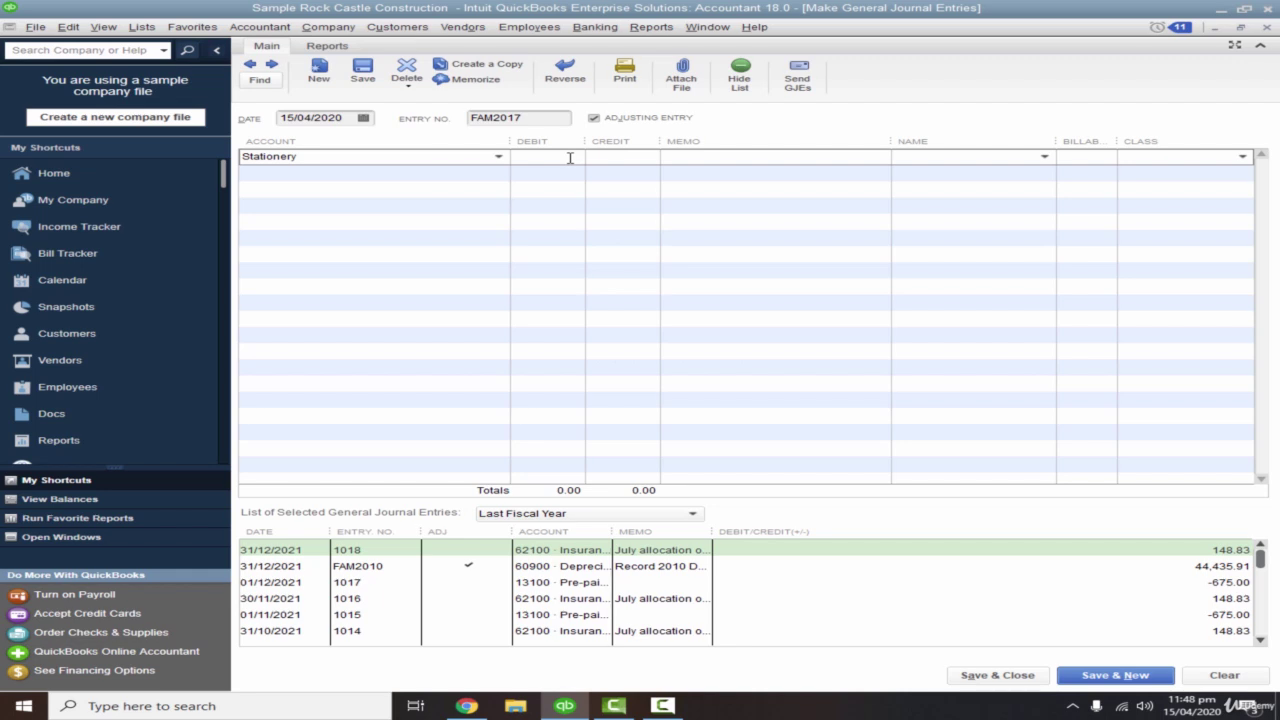
- Debit 2,000.00 on the Stationery line with the memo "for stationery"
type("2000")
key("Tab")
key("Tab")
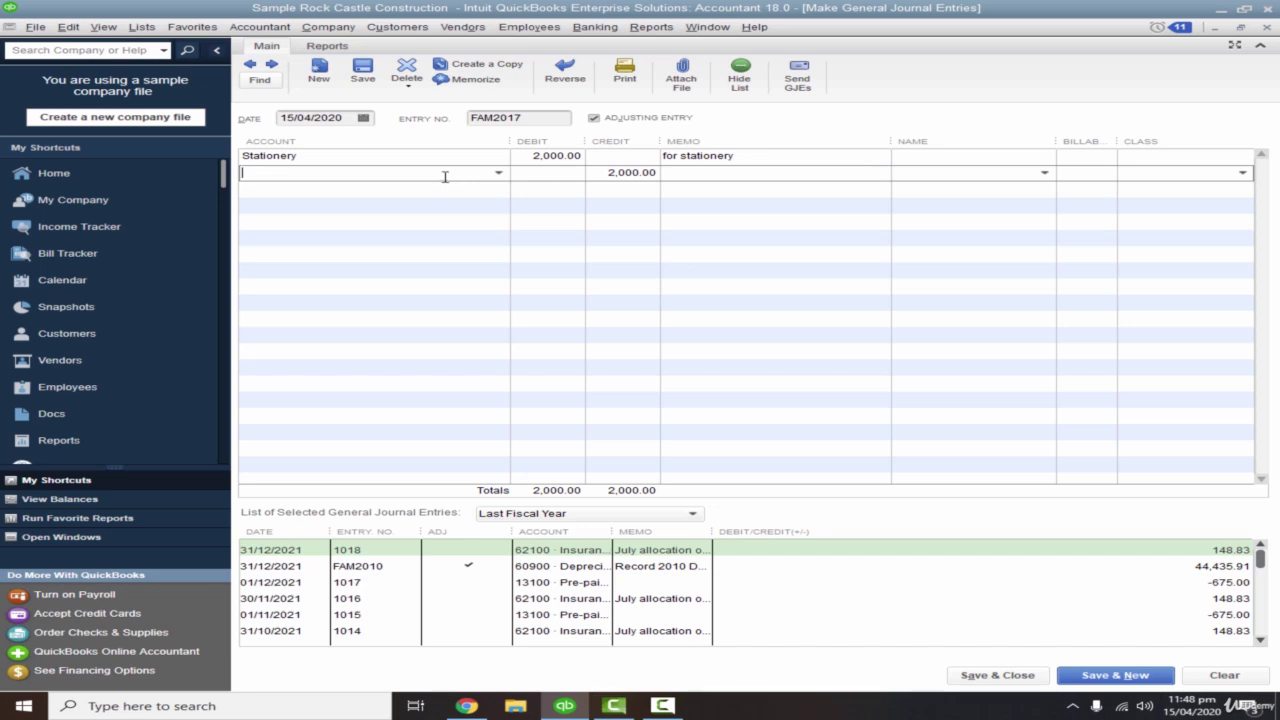
- Credit 2,000.00 to the first cash holder's Petty Cash Imprest subaccount on the second line, then save and close the journal entry
type("Petty Cash")
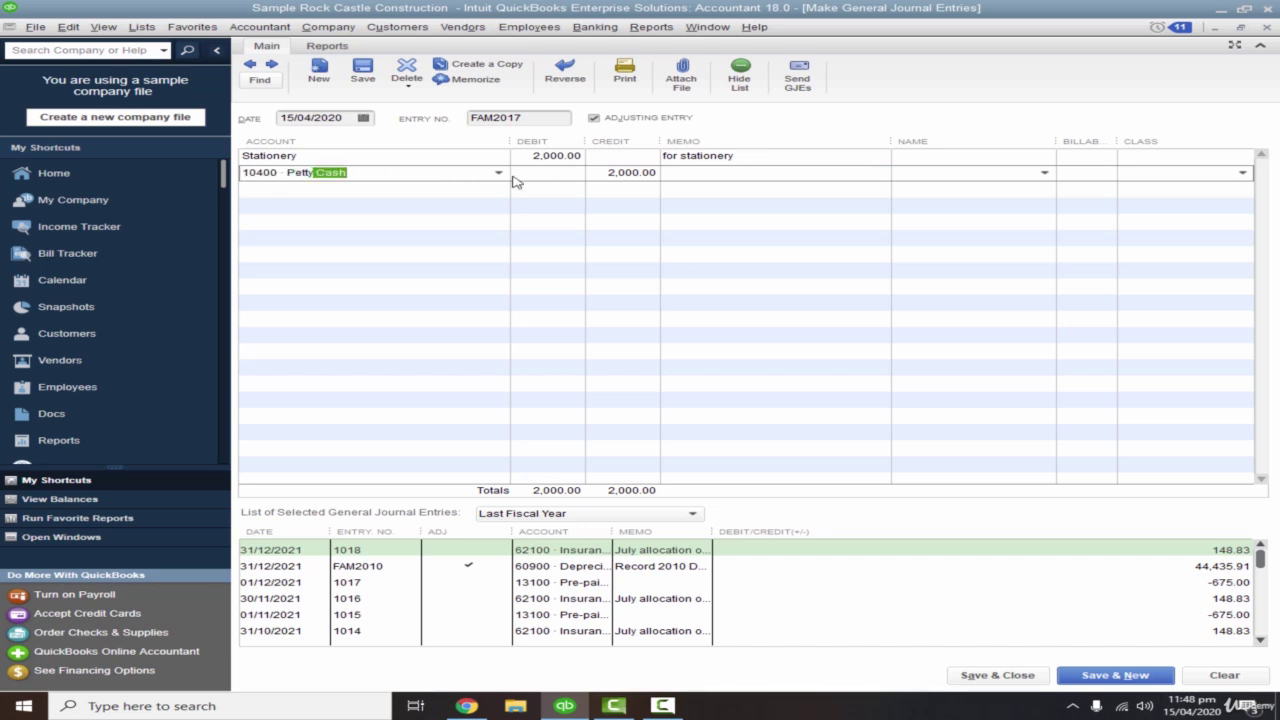
left_click(499, 174)
left_click(482, 226)
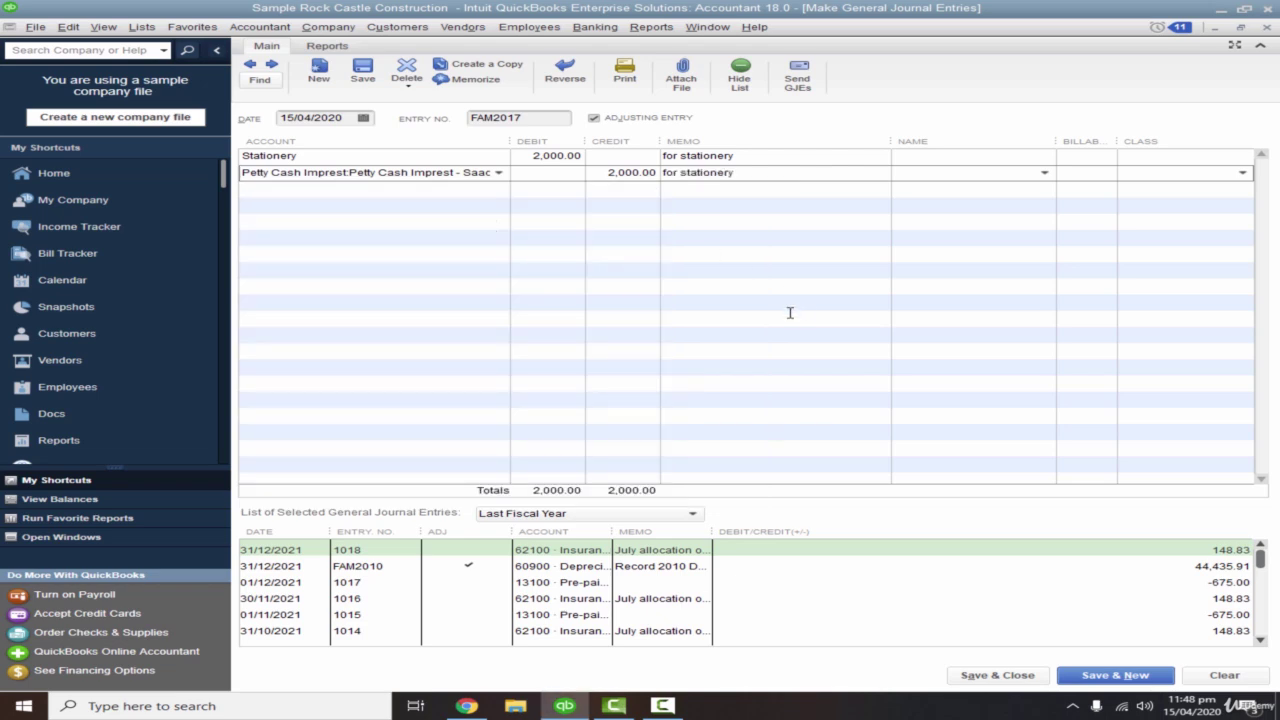
left_click(1000, 677)
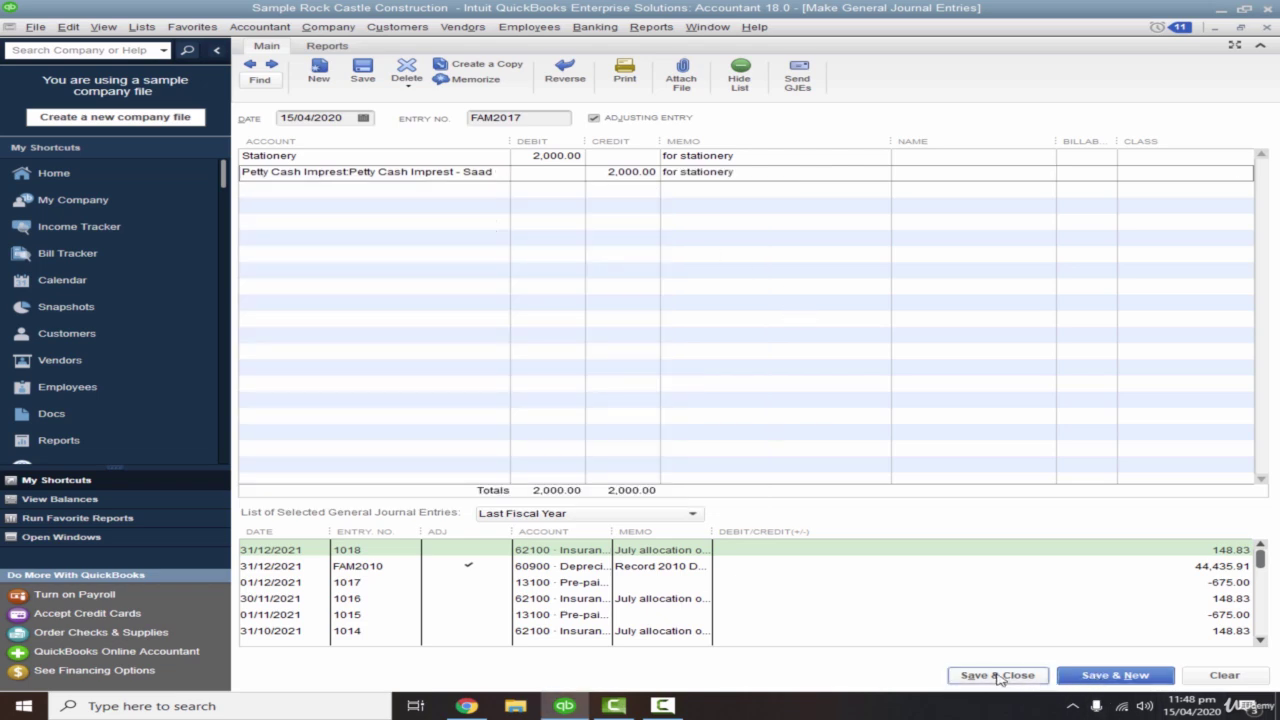
- Check both cash holders' Petty Cash Imprest subaccounts in the chart of accounts after the stationery expense
scroll(1197, 243, "up", 10)
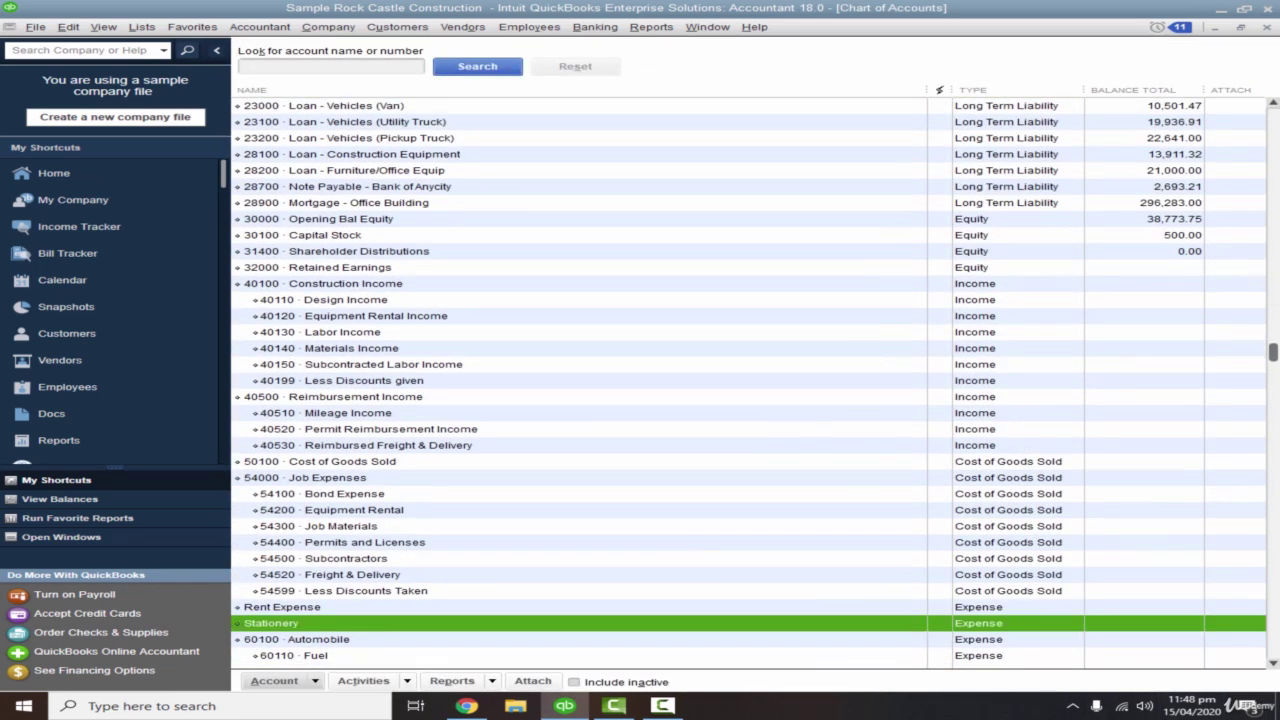
left_click_drag(1273, 352, 1276, 97)
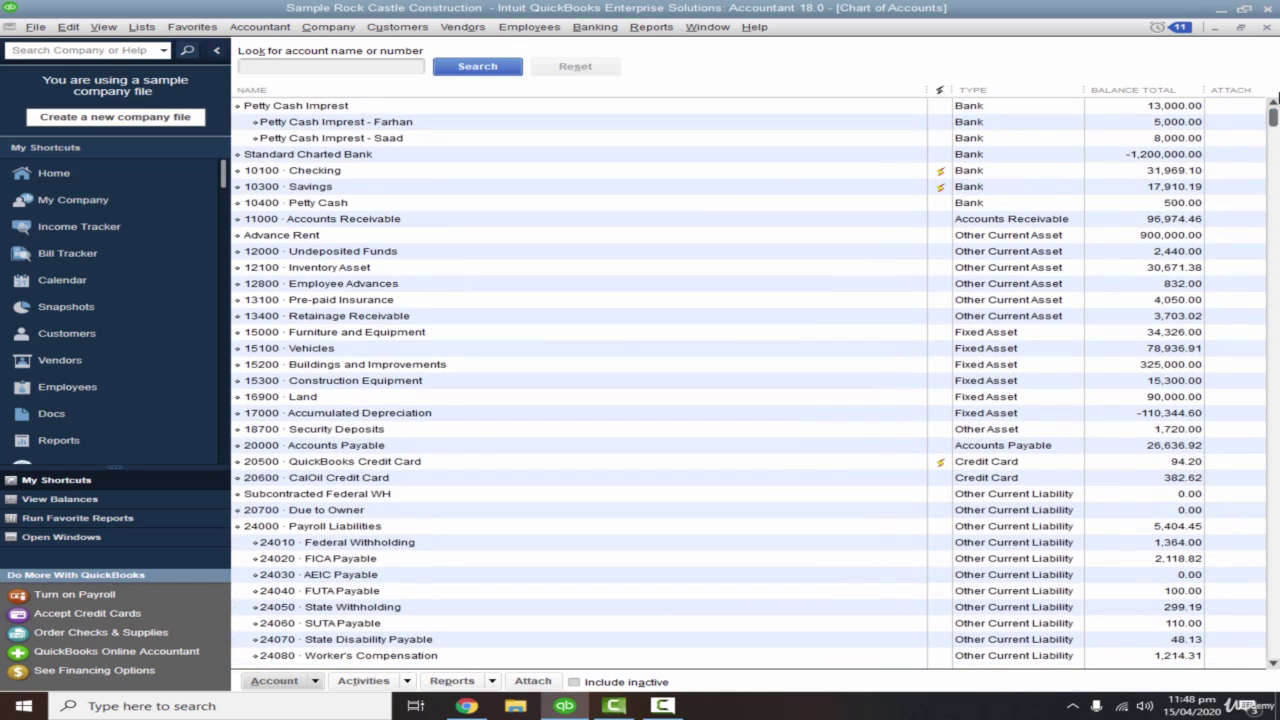
left_click(368, 141)
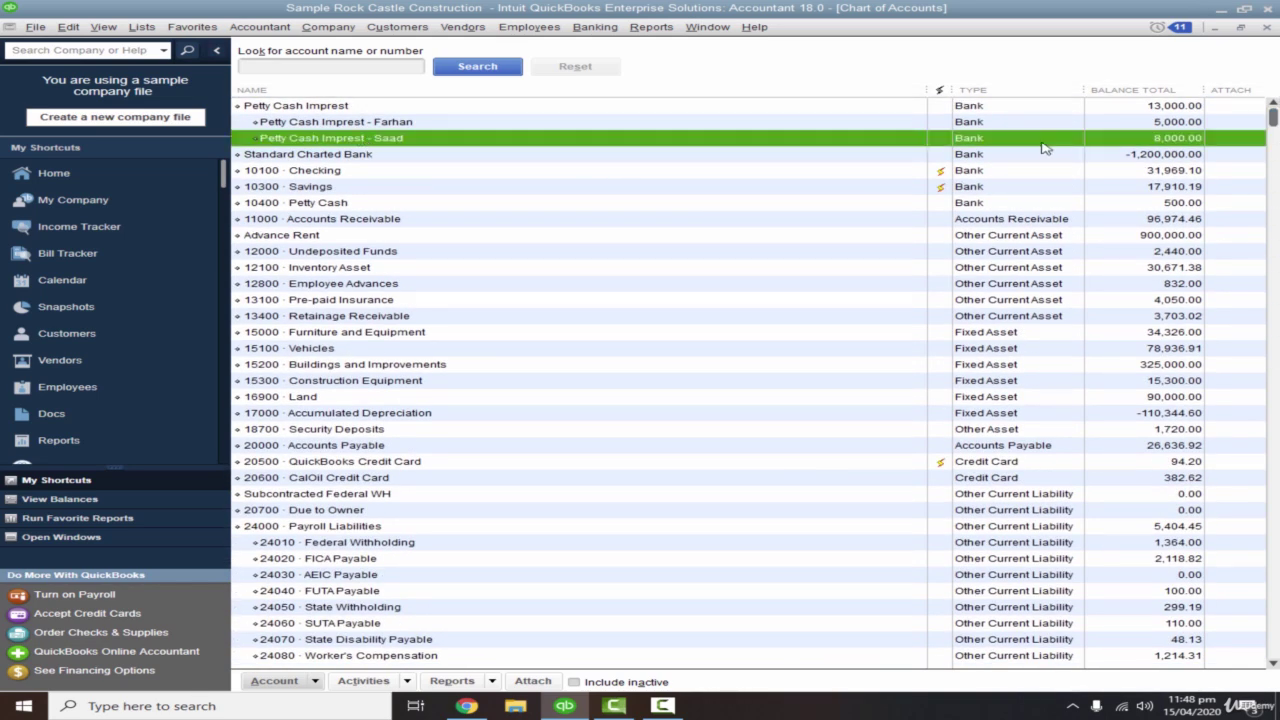
double_click(1122, 144)
left_click(643, 257)
left_click(571, 123)
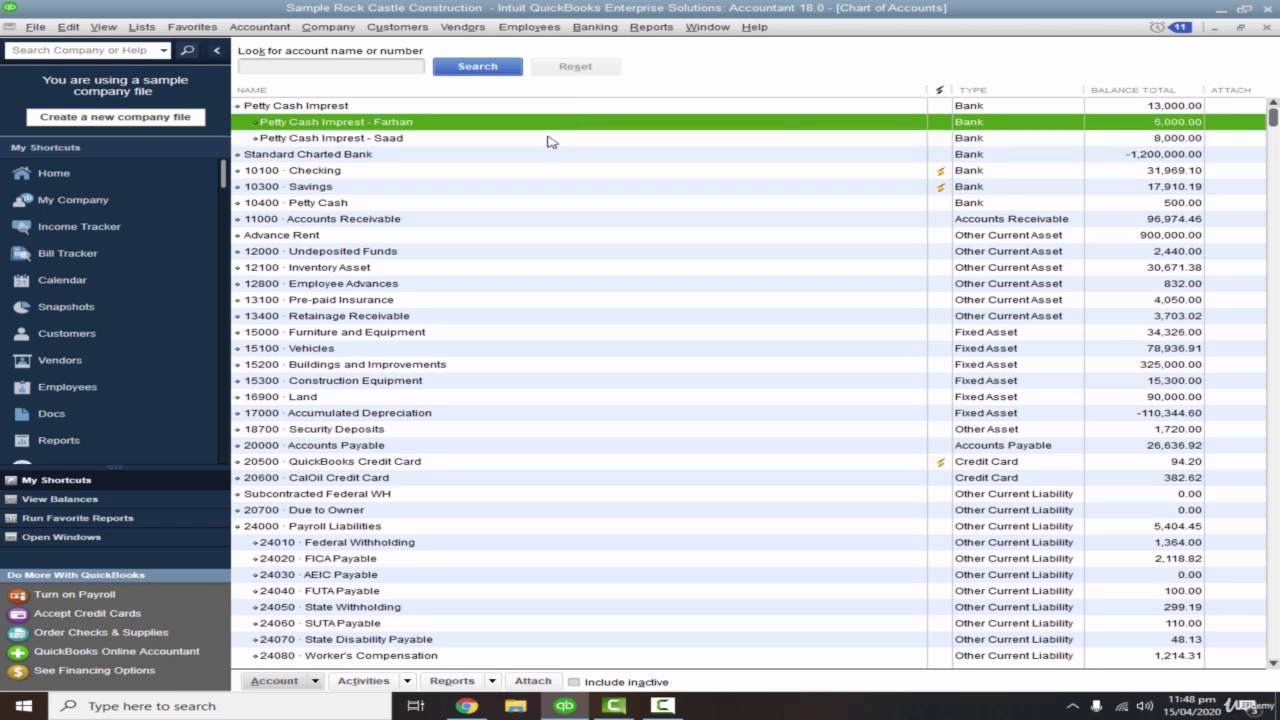
- Start another general journal entry dated 15/04/2020 for the second cash holder's expense
left_click(282, 30)
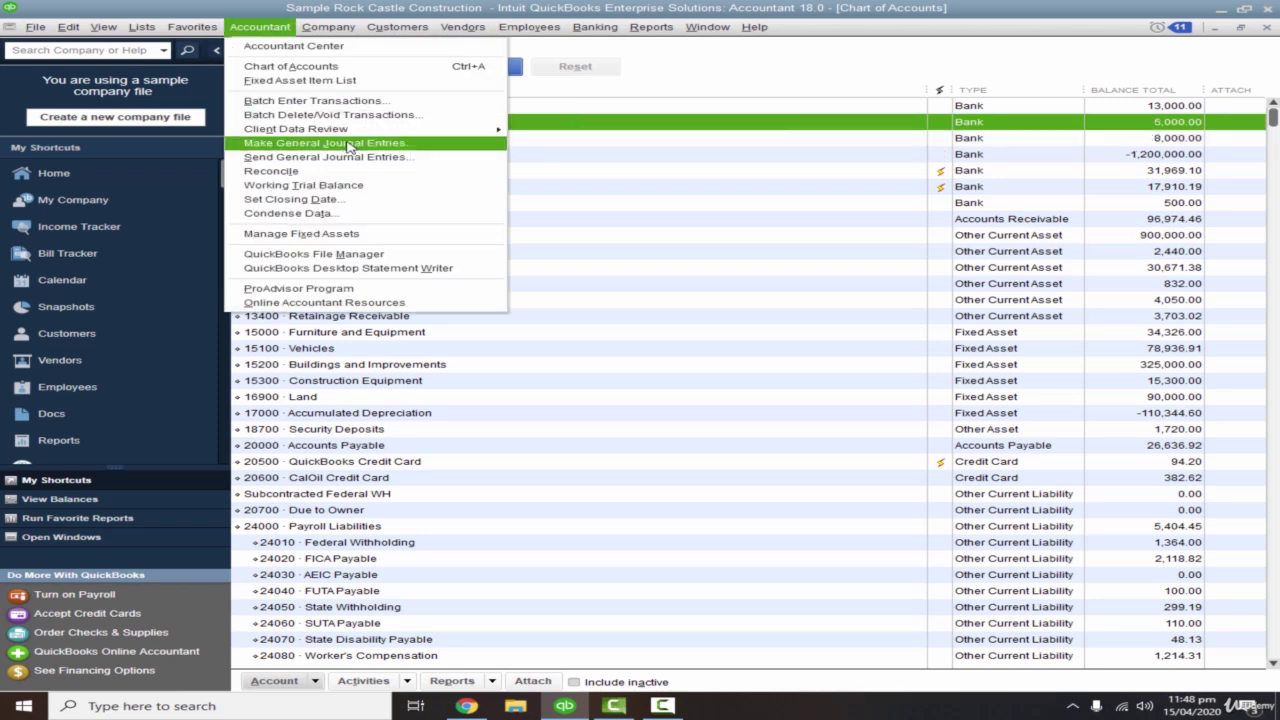
left_click(330, 138)
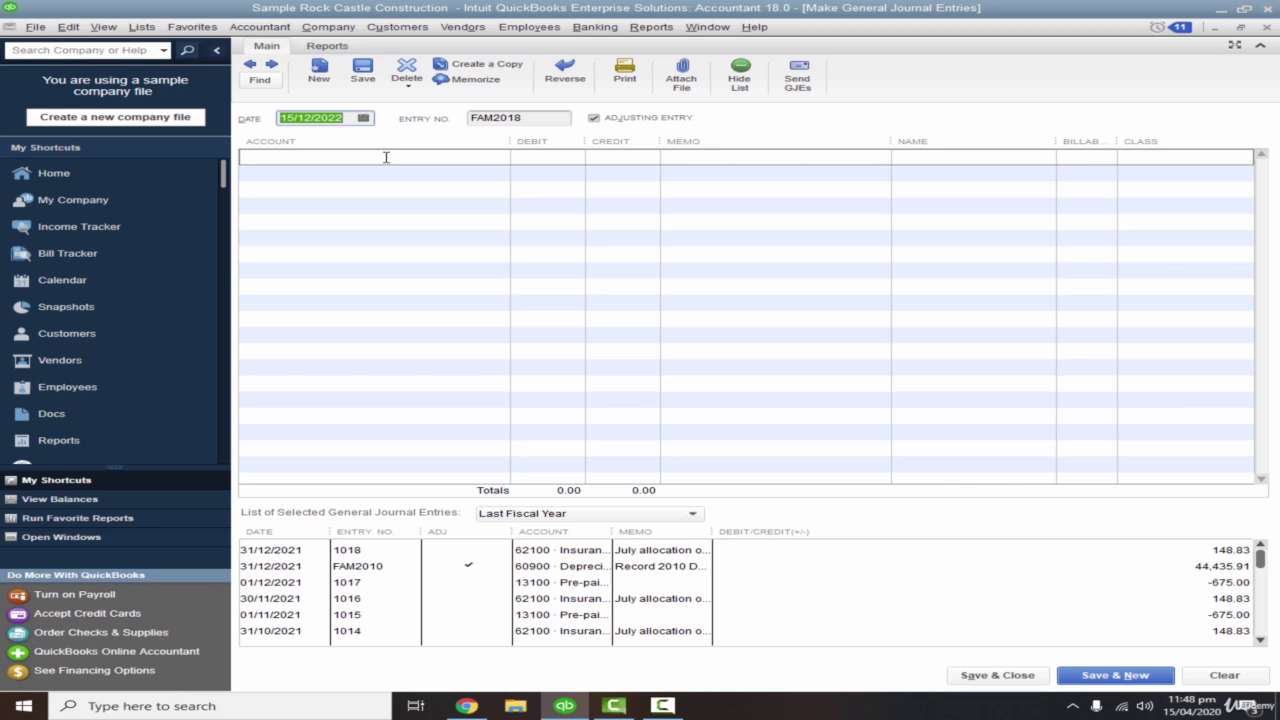
type("15-04-15")
- Enter Refreshments as the first line's account and set it up as a new Expense account
left_click(386, 157)
type("Refreshments")
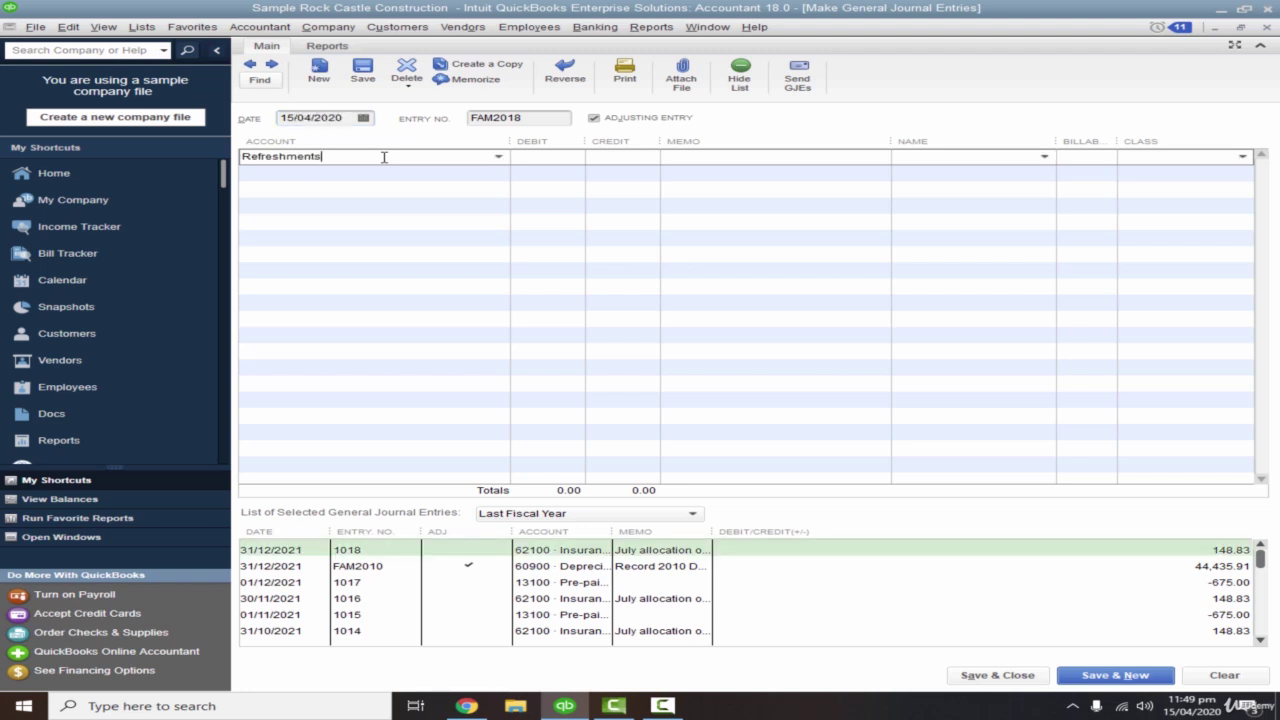
key("Tab")
left_click(596, 214)
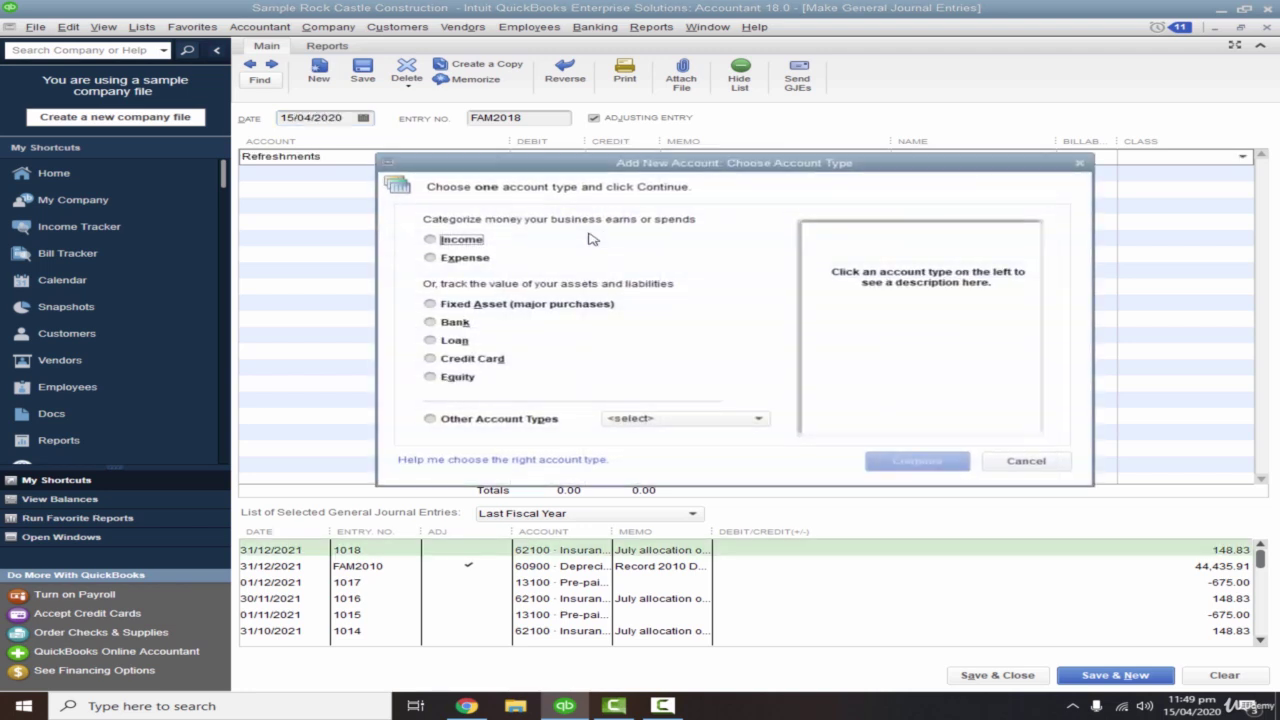
left_click(470, 258)
left_click(920, 464)
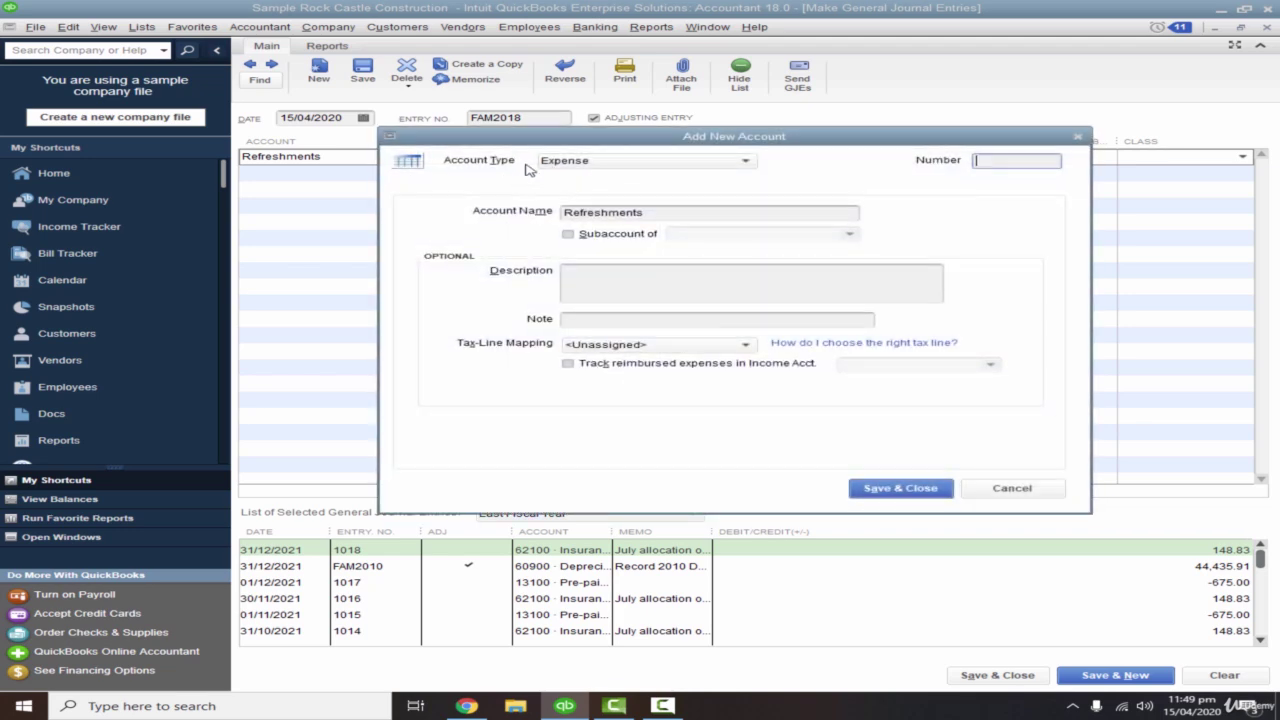
left_click(900, 488)
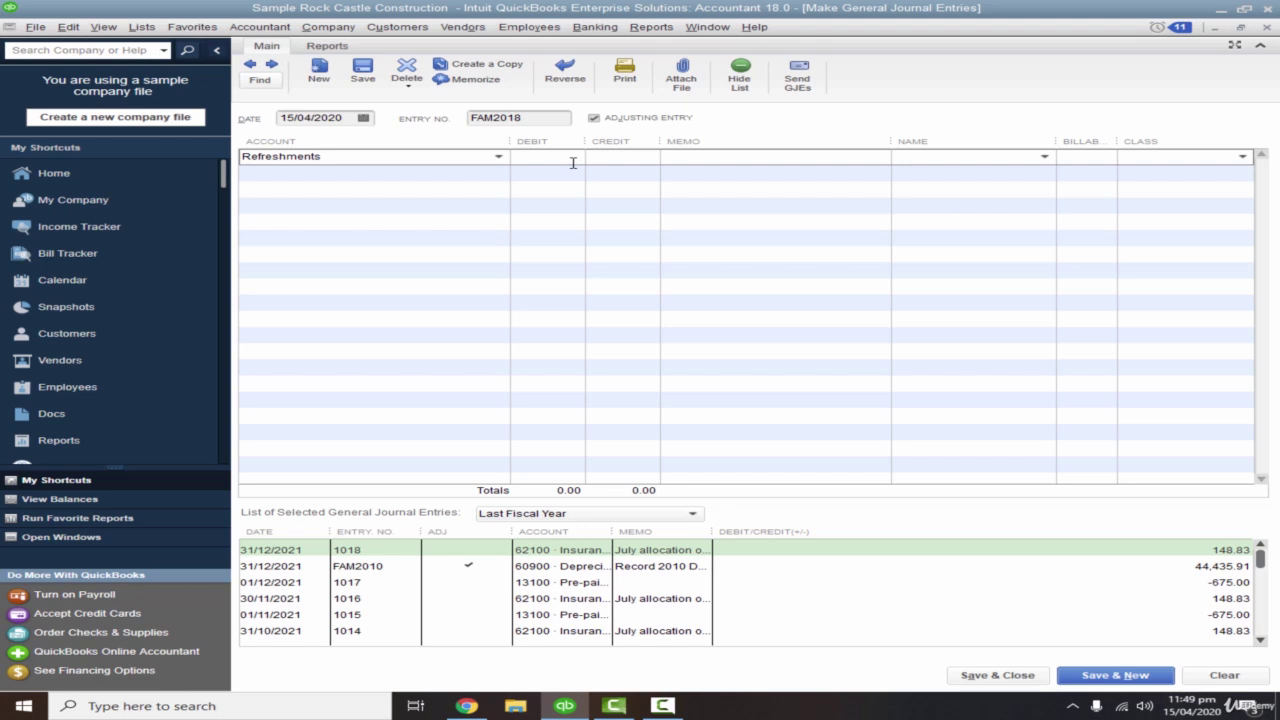
- Debit 3,000.00 on the Refreshments line with the memo "Refreshments dinner to client by" followed by the second cash holder's name
type("3000")
key("Tab")
left_click(451, 177)
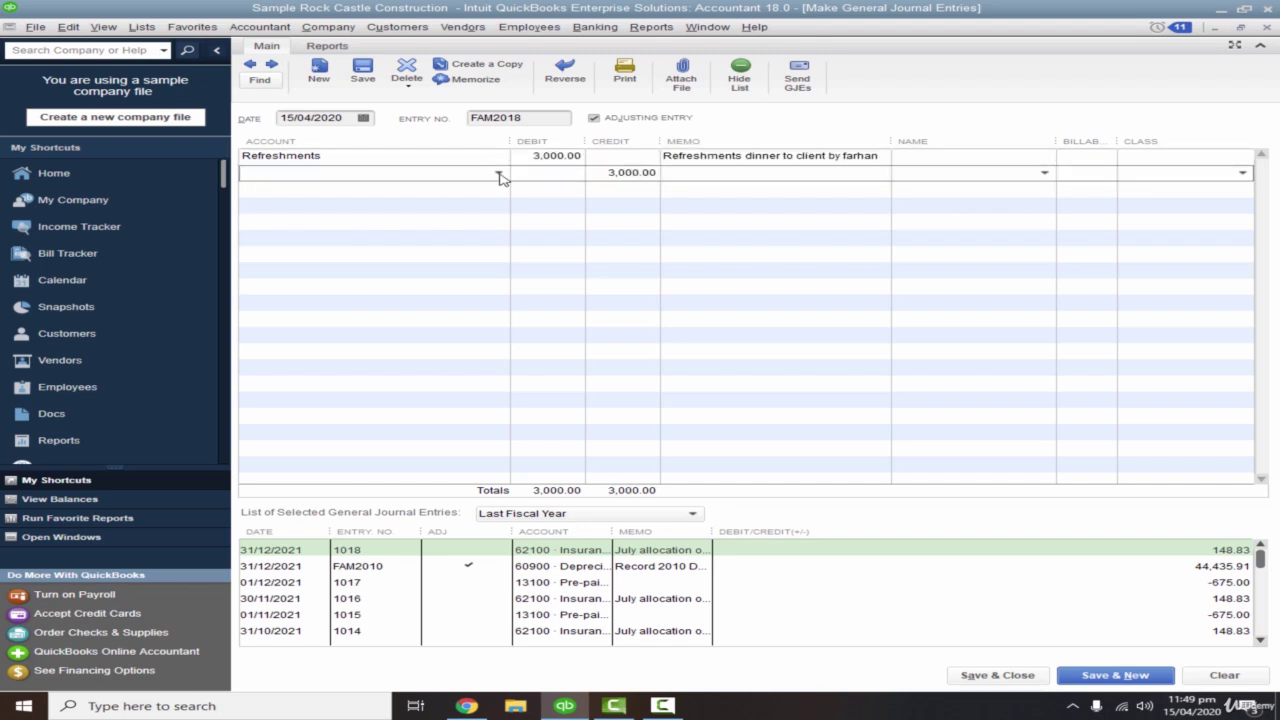
- Credit 3,000.00 to the second cash holder's Petty Cash Imprest subaccount on the second line, then save and close the journal entry
left_click(497, 173)
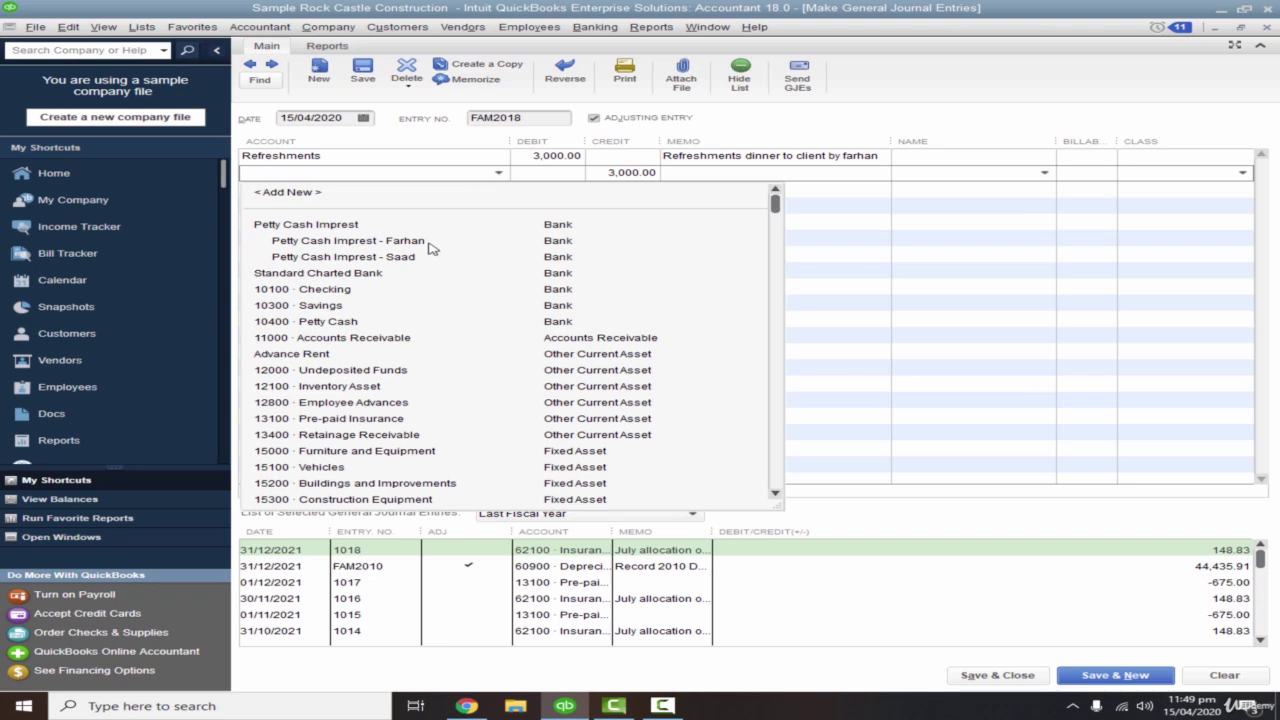
left_click(348, 241)
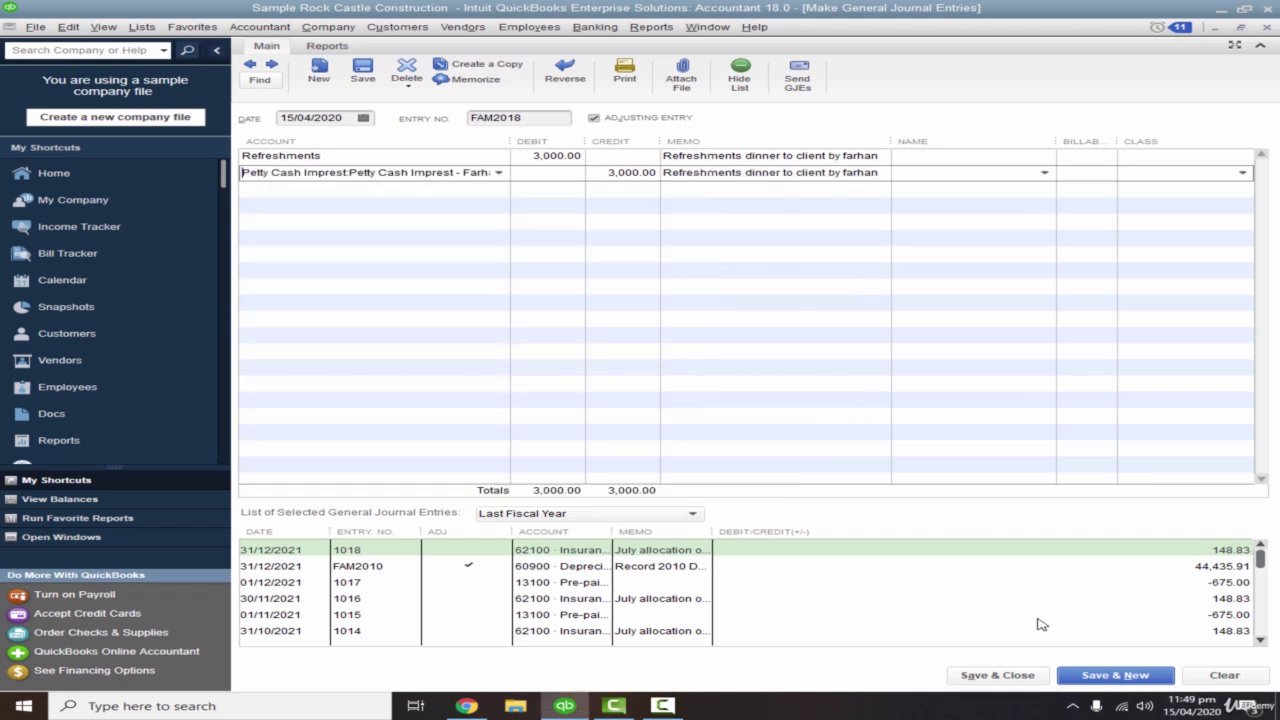
left_click(1030, 677)
- Examine the balances of Petty Cash Imprest and its two subaccounts in the chart of accounts after the refreshments expense
scroll(846, 289, "up", 5)
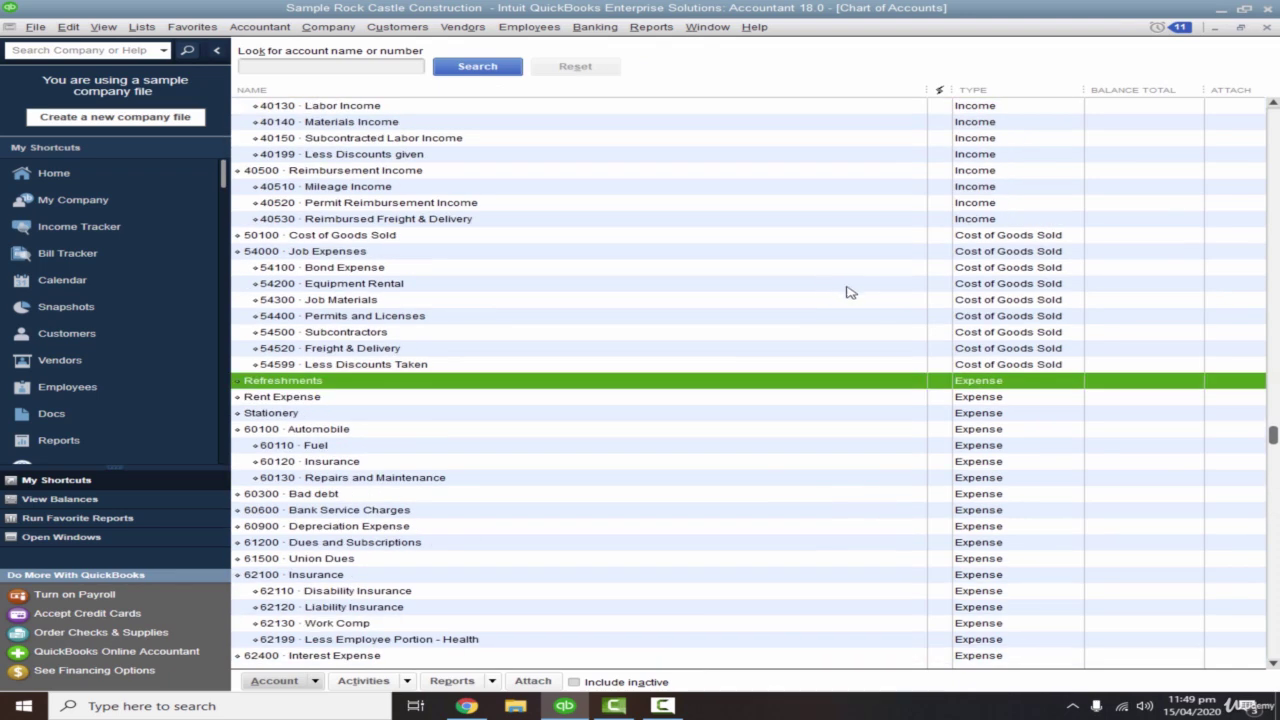
scroll(1275, 430, "up", 4)
scroll(1277, 300, "up", 10)
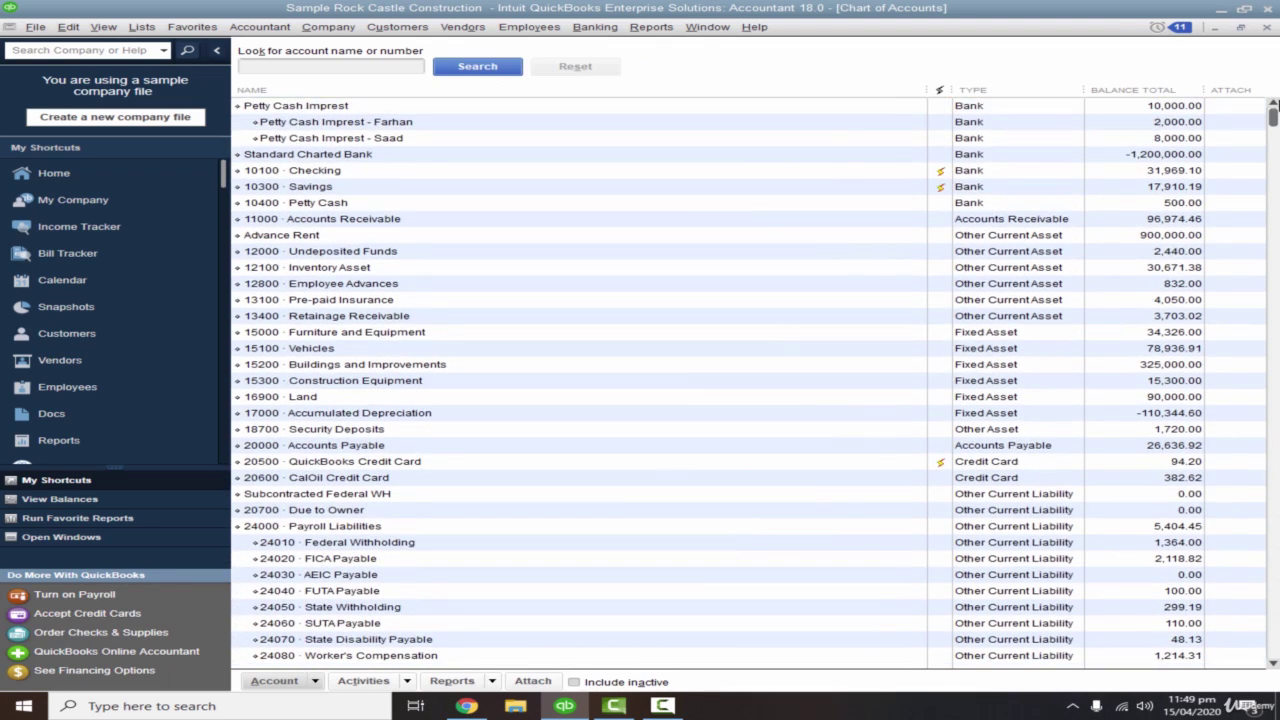
left_click(600, 139)
left_click(623, 121)
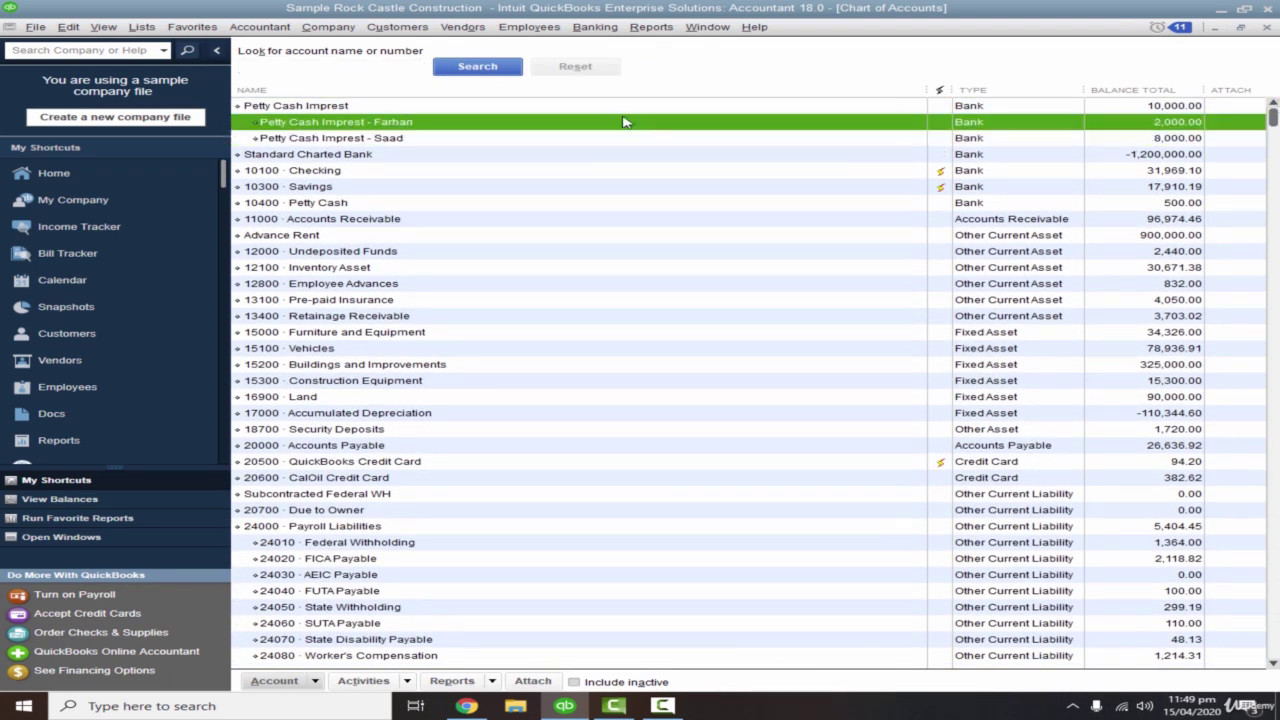
left_click(1188, 139)
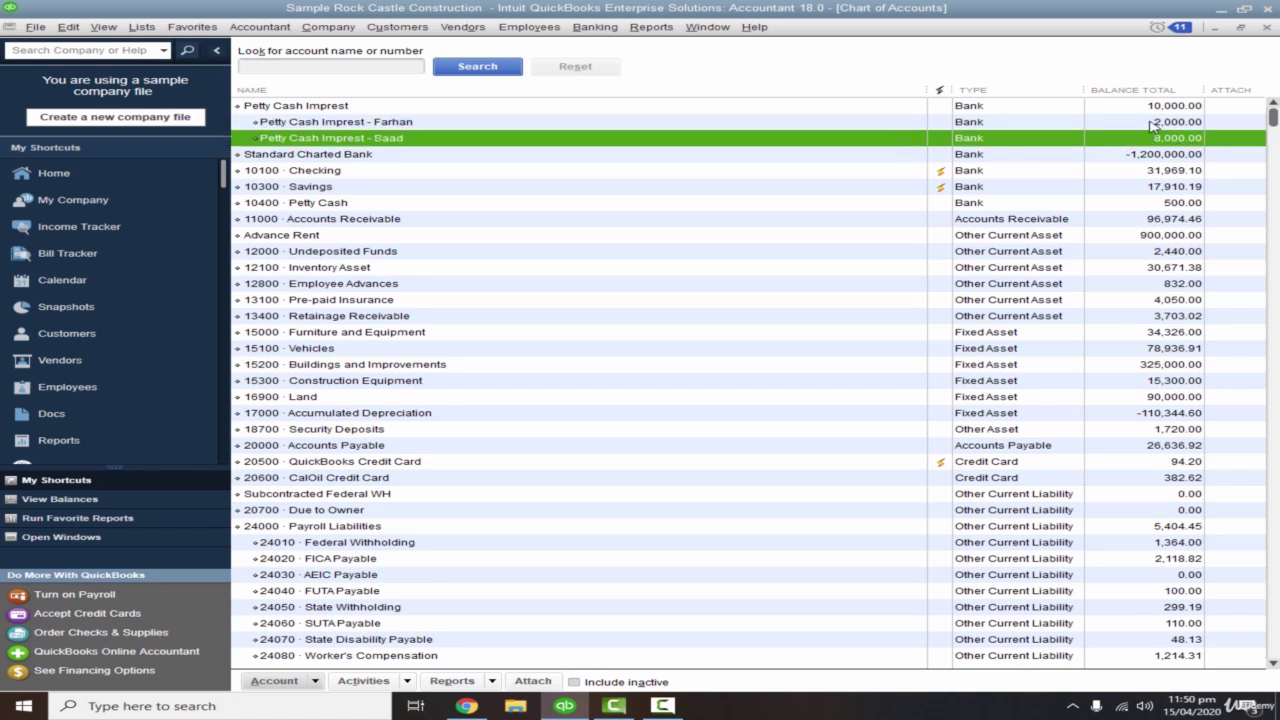
left_click(1154, 108)
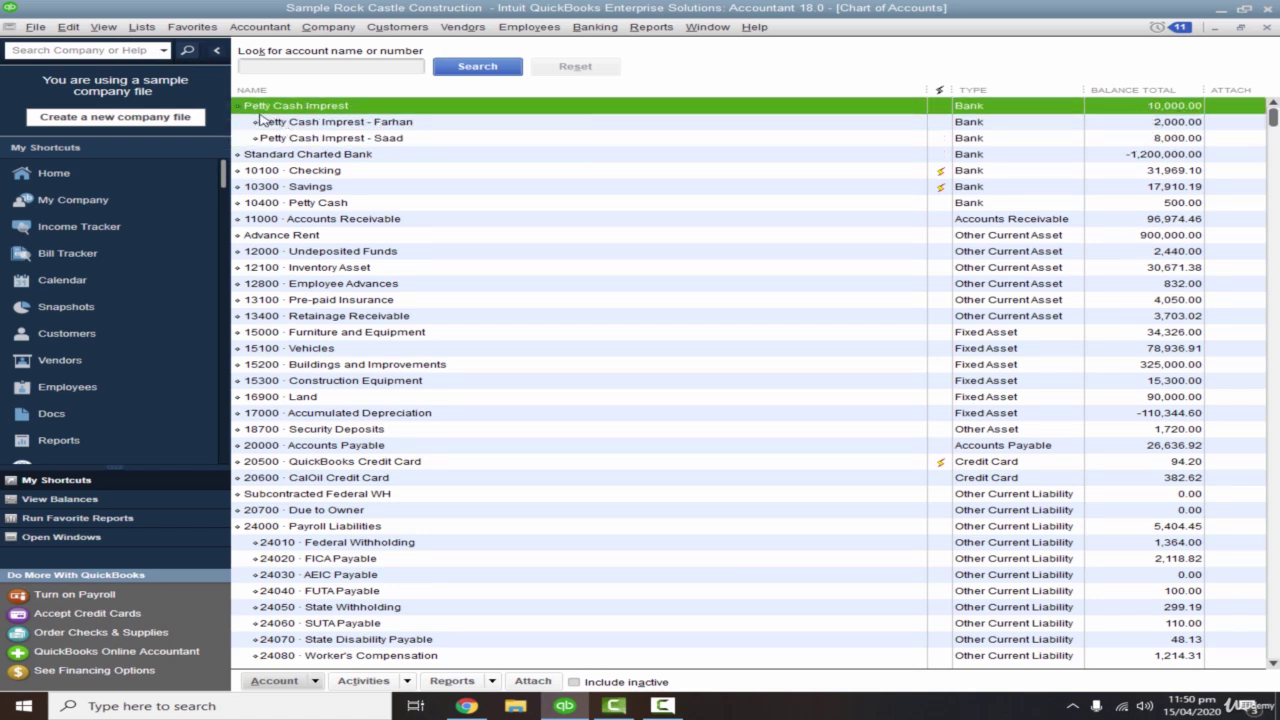
- Review the transactions in the register of the second cash holder's Petty Cash Imprest subaccount, then close the register
left_click(391, 126)
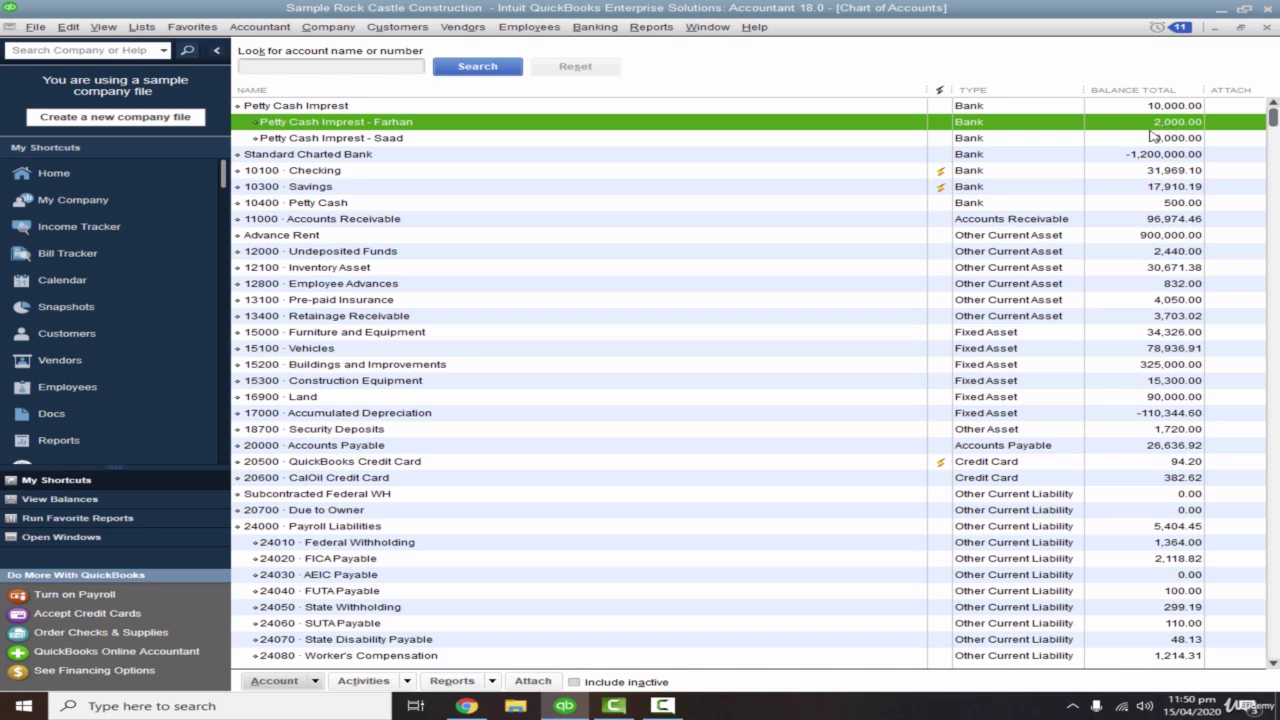
double_click(475, 124)
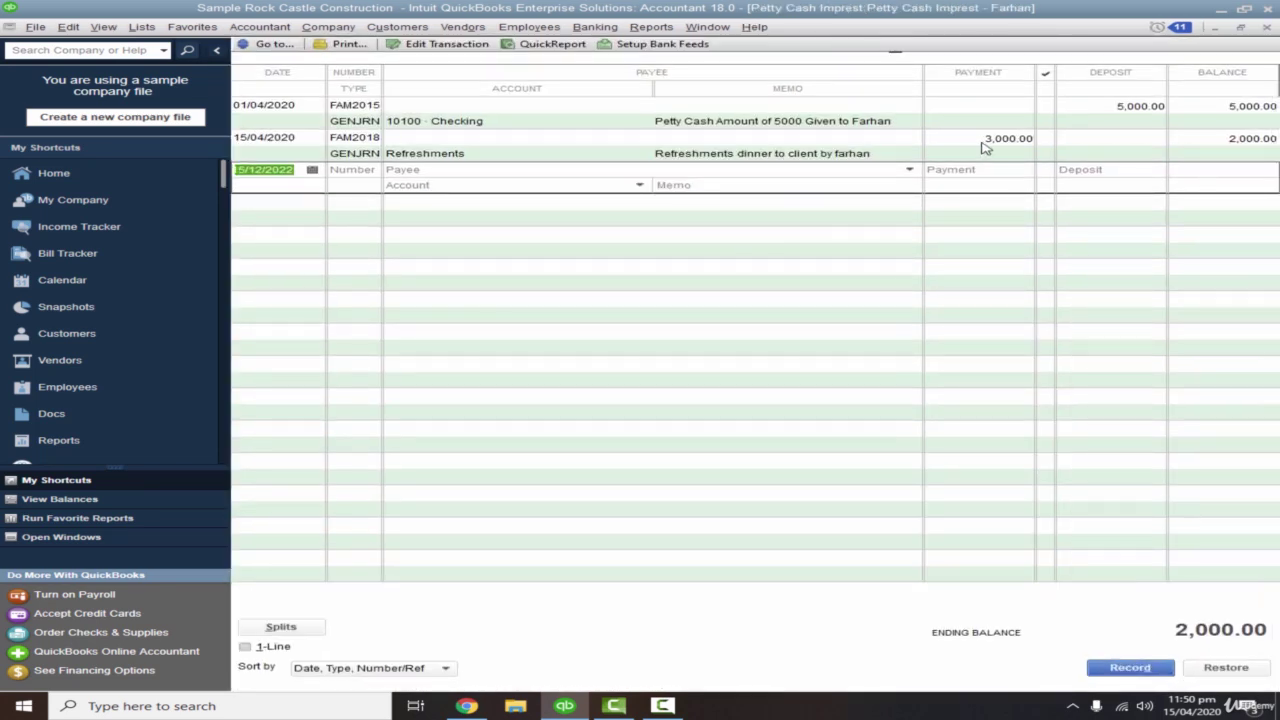
left_click(1267, 28)
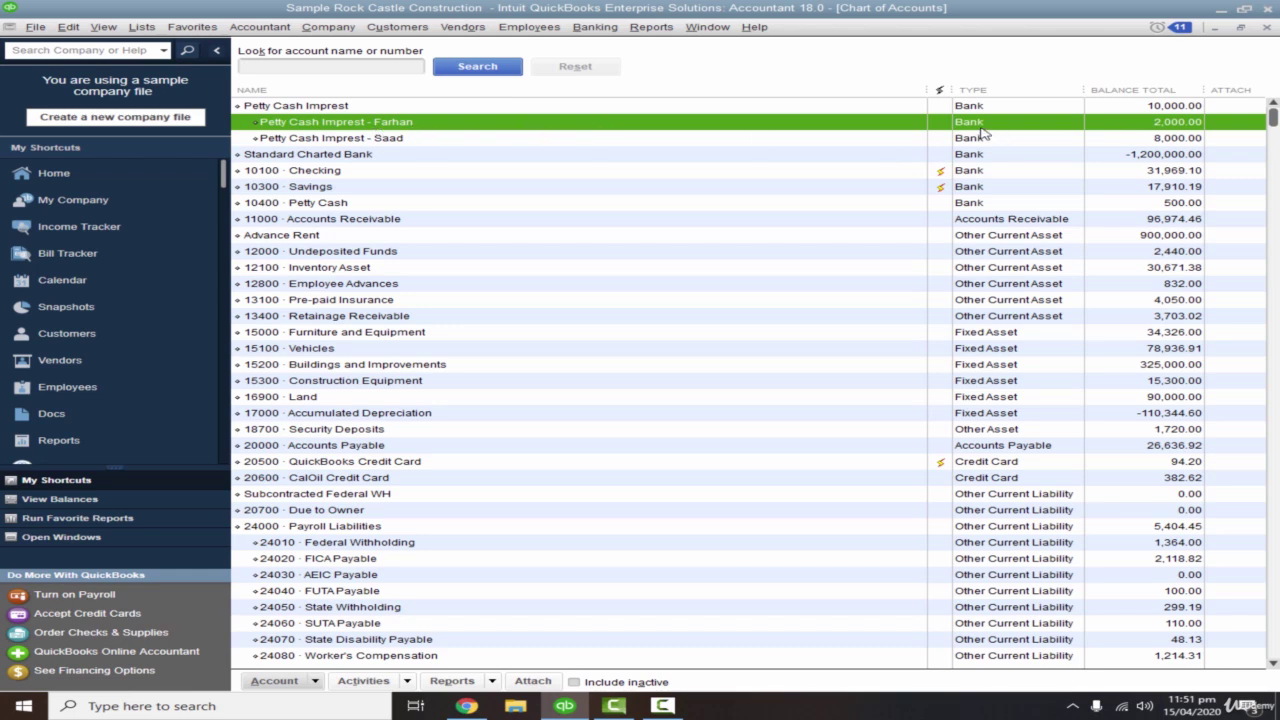
- Start a new general journal entry dated 15/04/2020
left_click(260, 27)
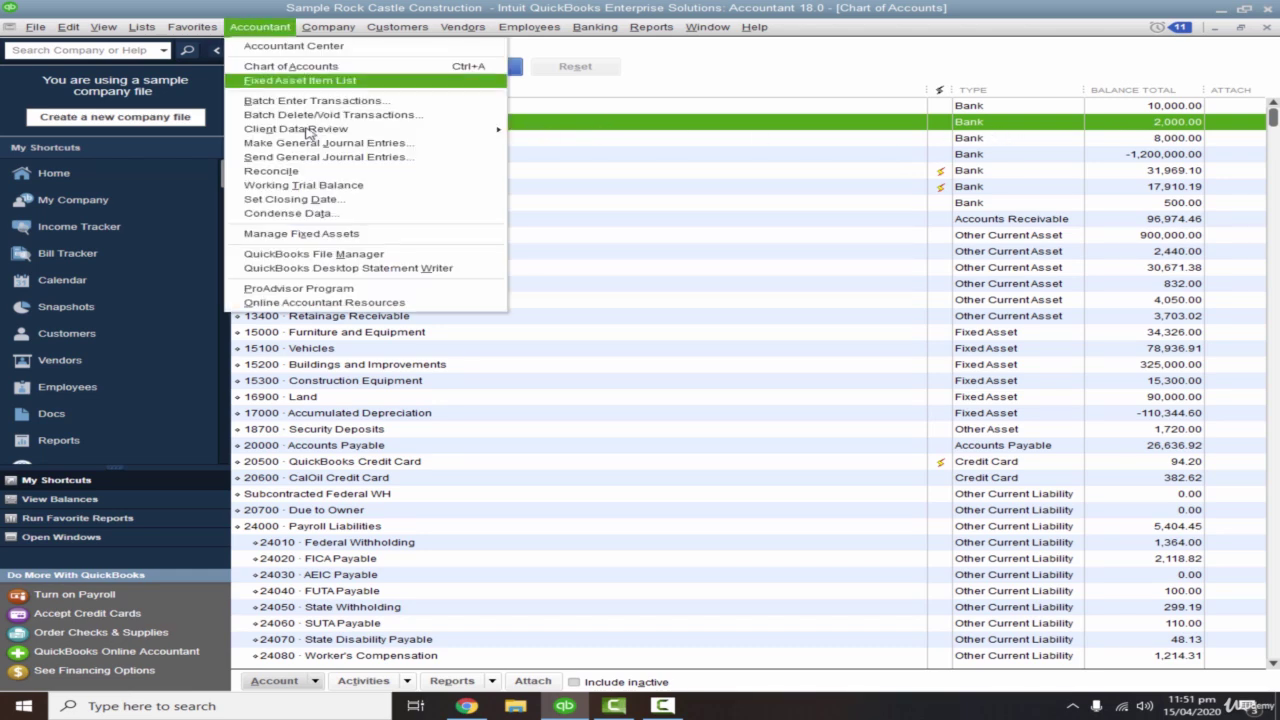
left_click(310, 143)
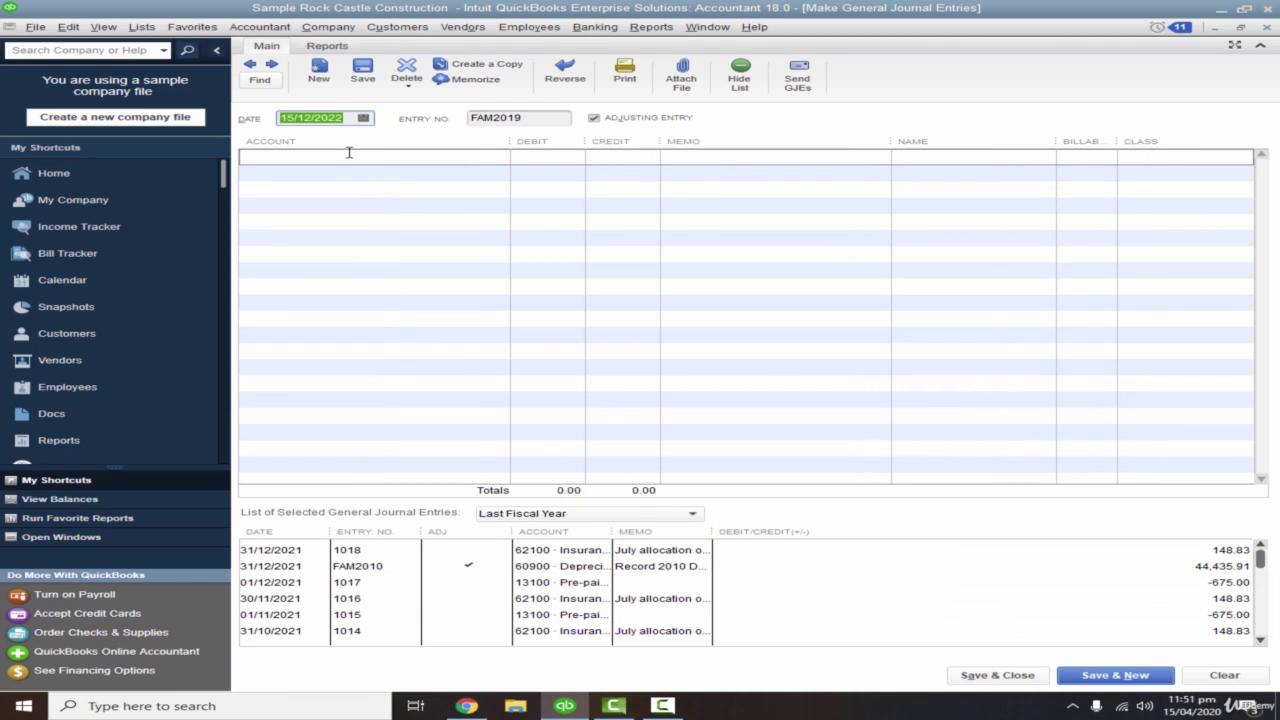
left_click(354, 119)
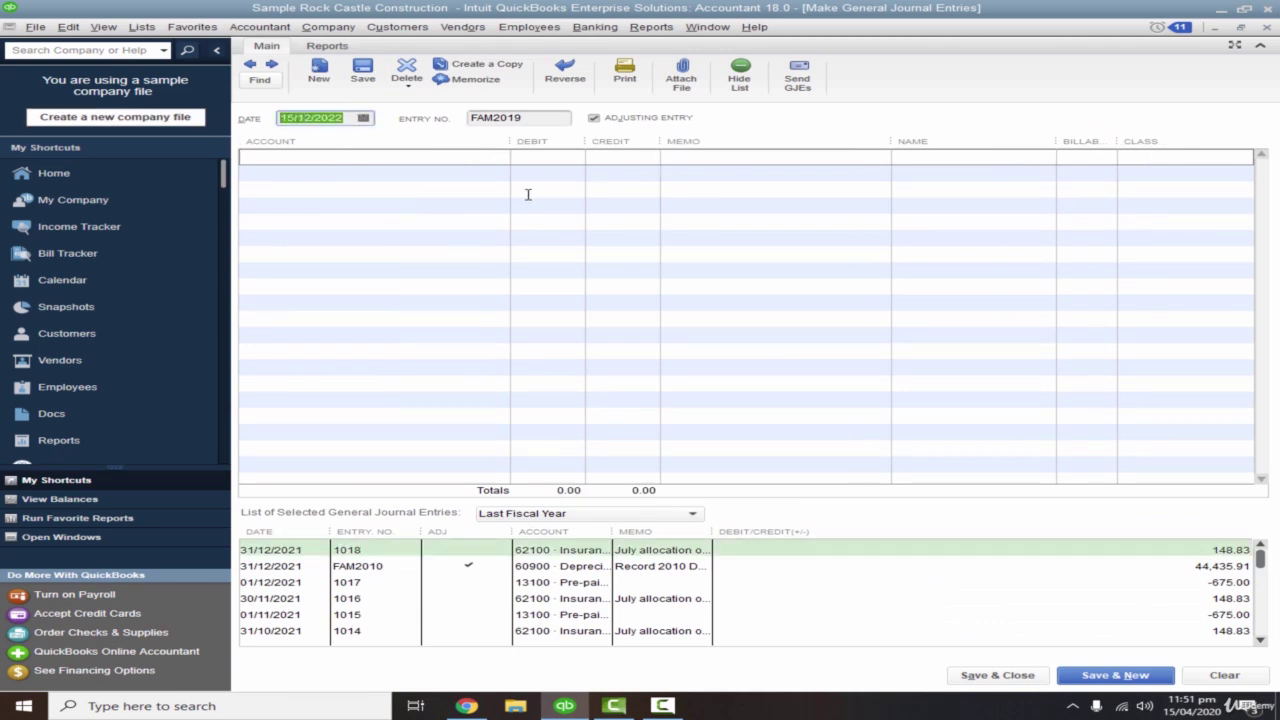
type("15-04-2020")
key("Tab")
- Debit 3,000.00 to the second cash holder's Petty Cash Imprest subaccount on the first line with the memo "Maintain Cash Float"
left_click(467, 165)
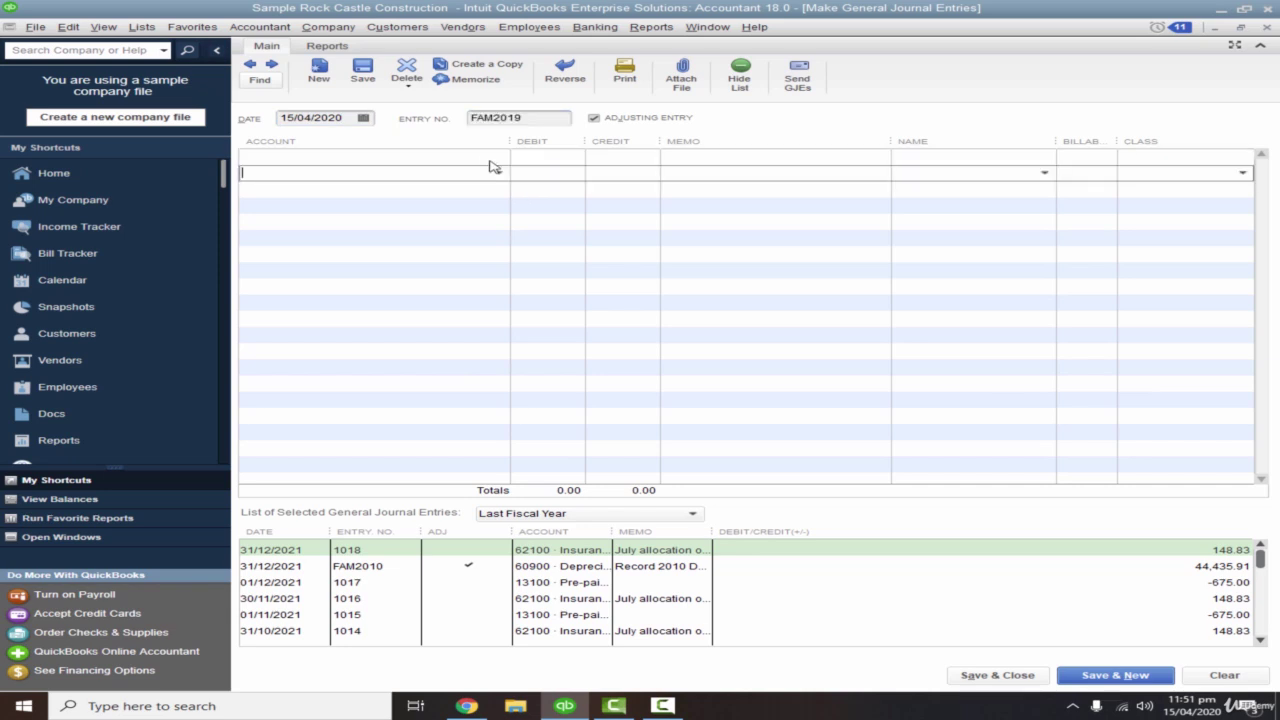
left_click(498, 157)
left_click(458, 226)
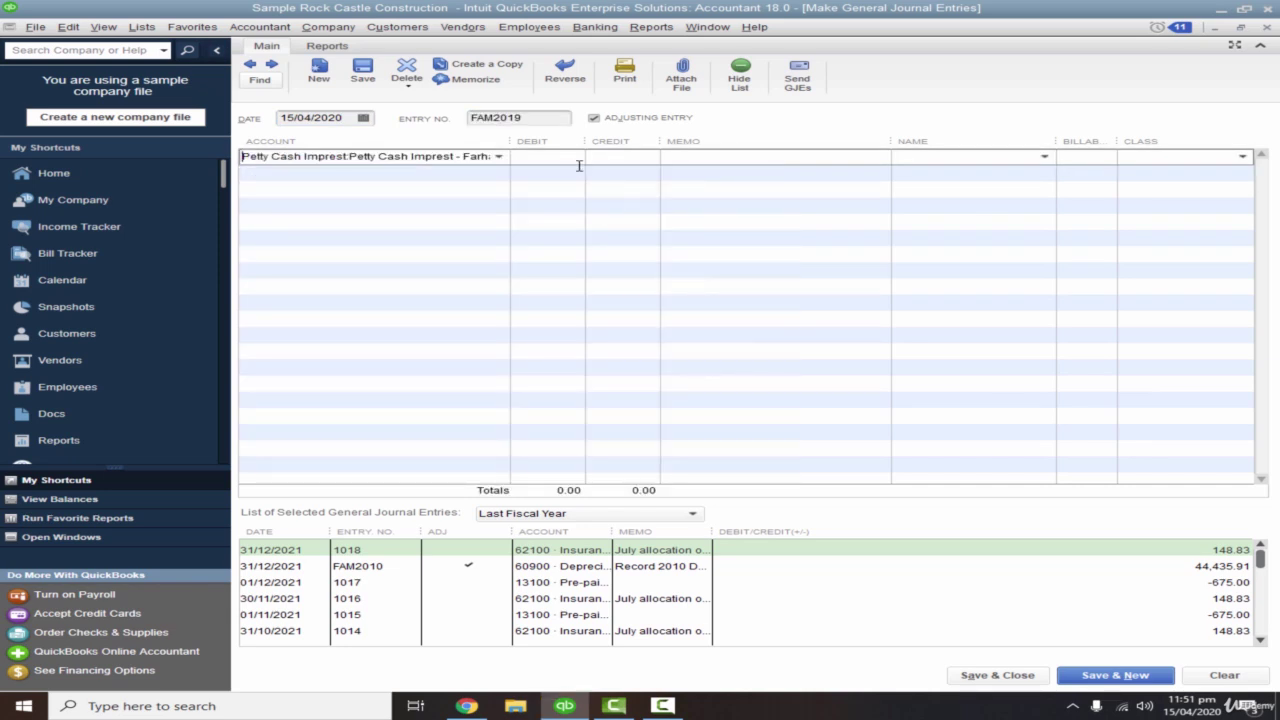
left_click(578, 160)
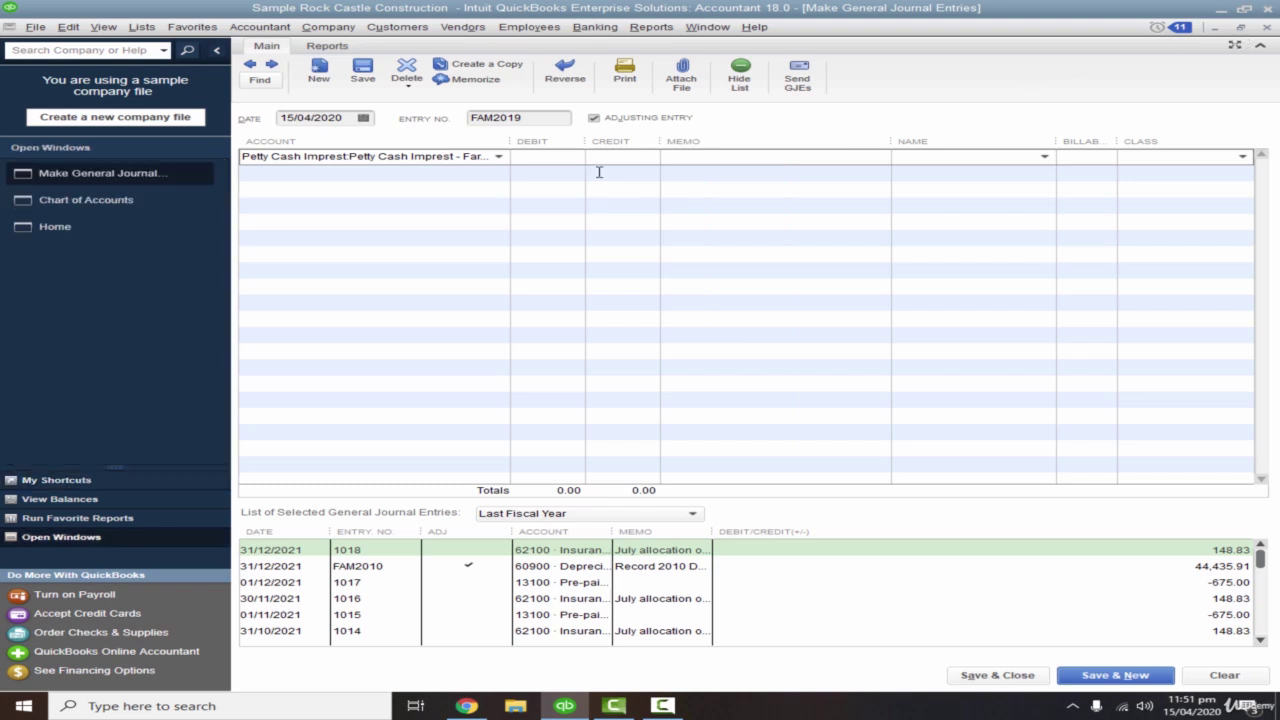
key("Tab")
key("Tab")
type("Maintain Cash Float")
- Credit 3,000.00 to 10100 · Checking on the second line, then save and close the journal entry
left_click(371, 176)
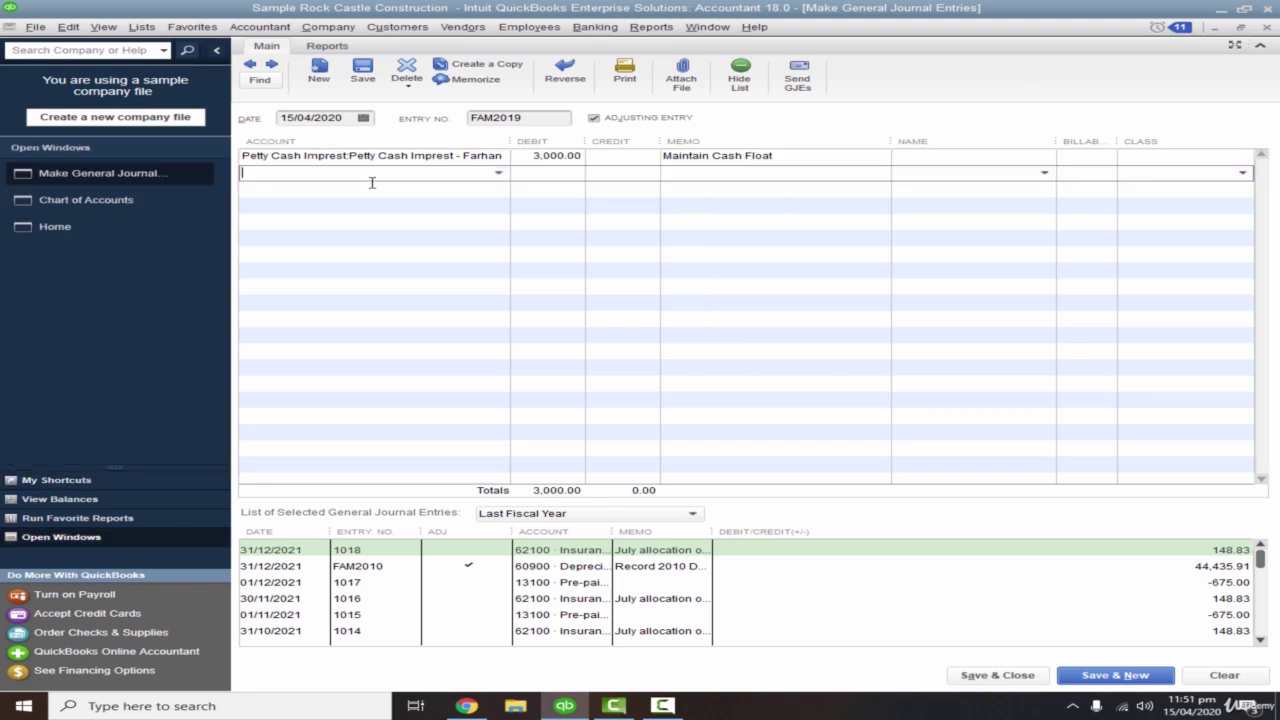
left_click(498, 175)
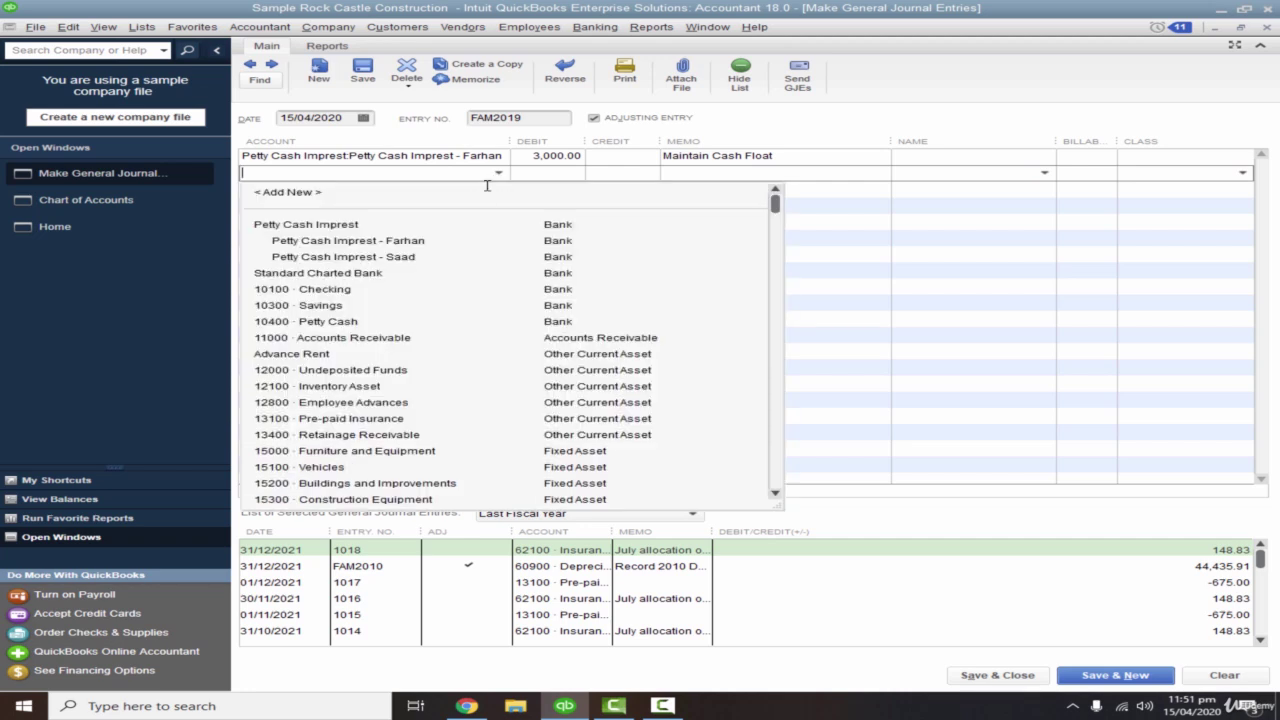
left_click(345, 289)
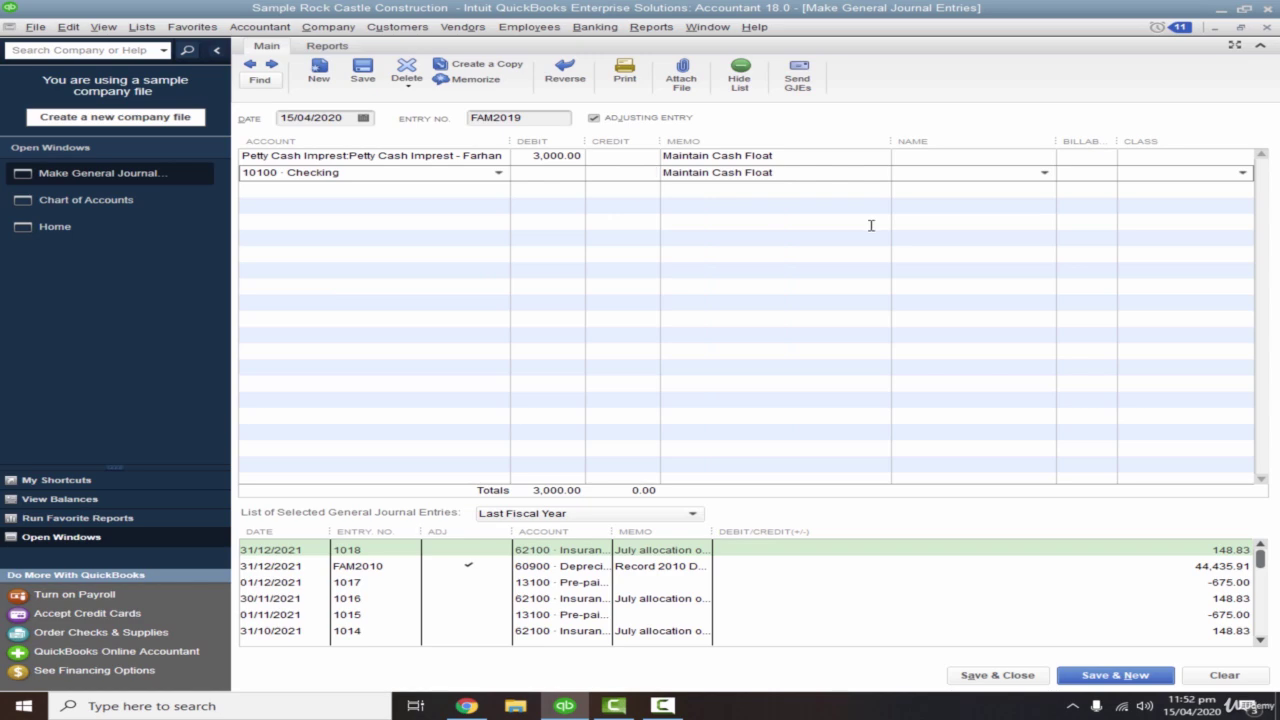
key("Tab")
key("Tab")
key("Tab")
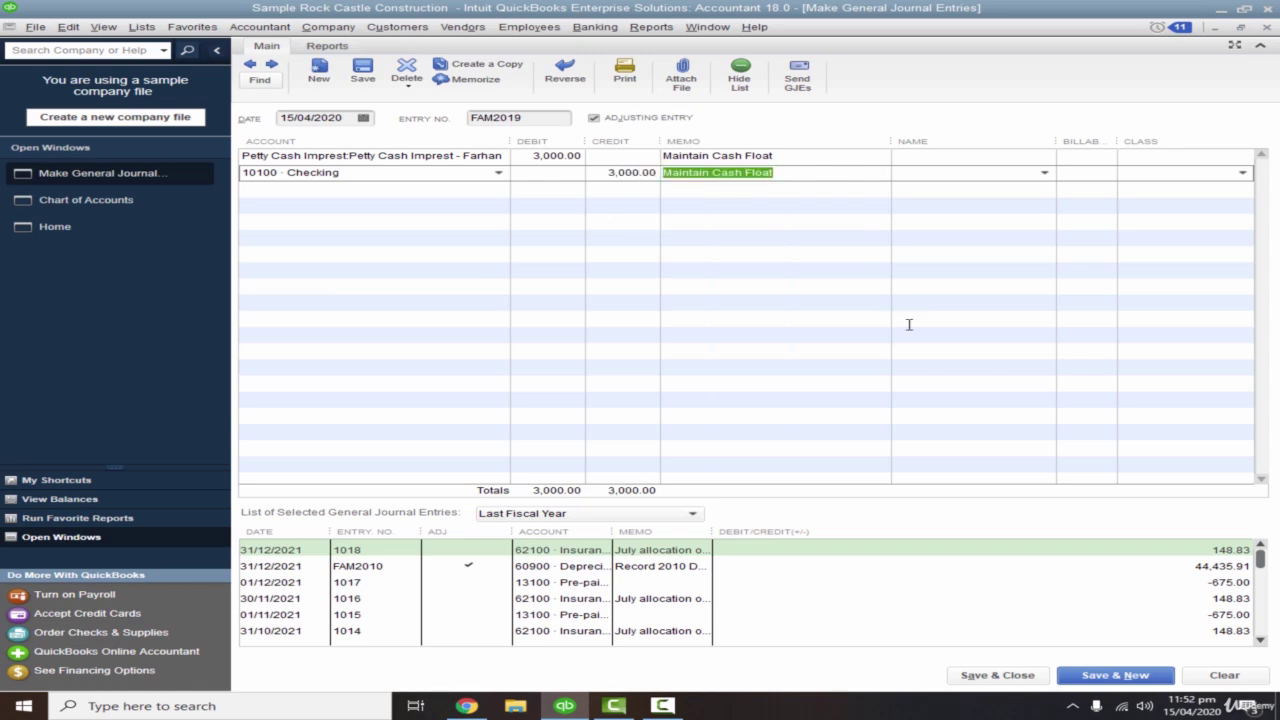
left_click(997, 675)
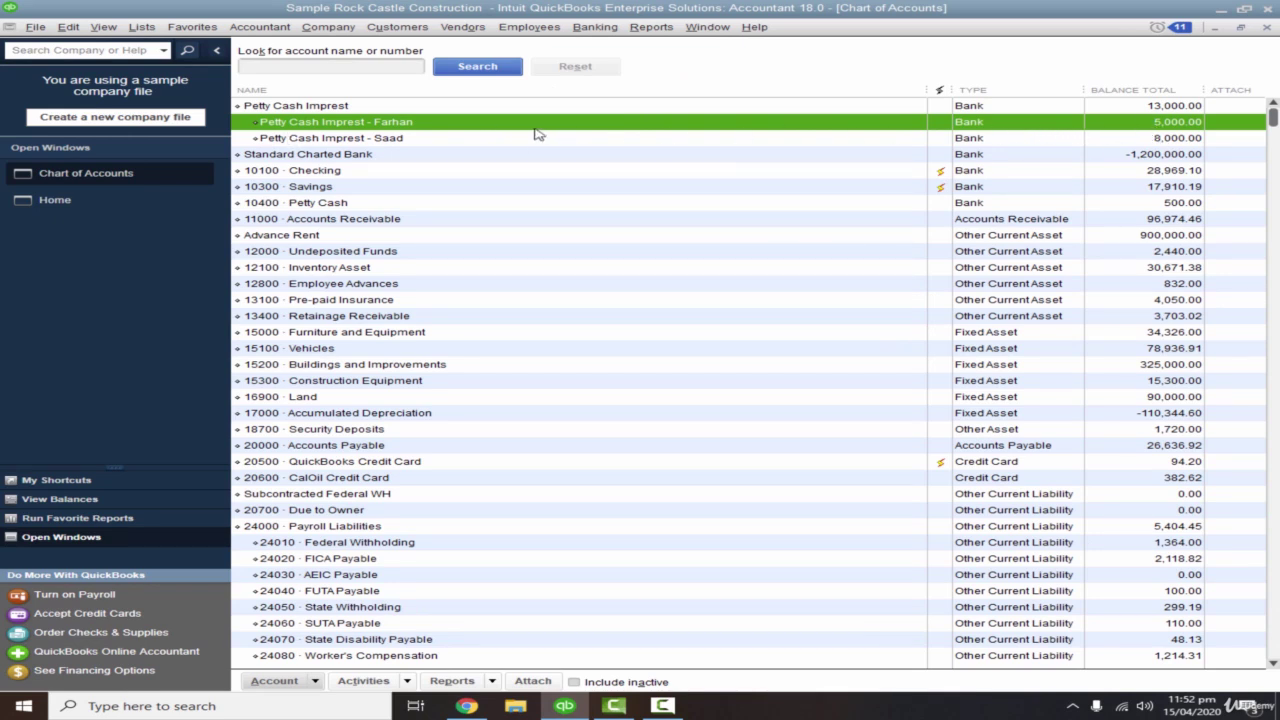
- Review the register of the replenished Petty Cash Imprest subaccount, then check the parent and subaccount balances in the chart of accounts
double_click(363, 124)
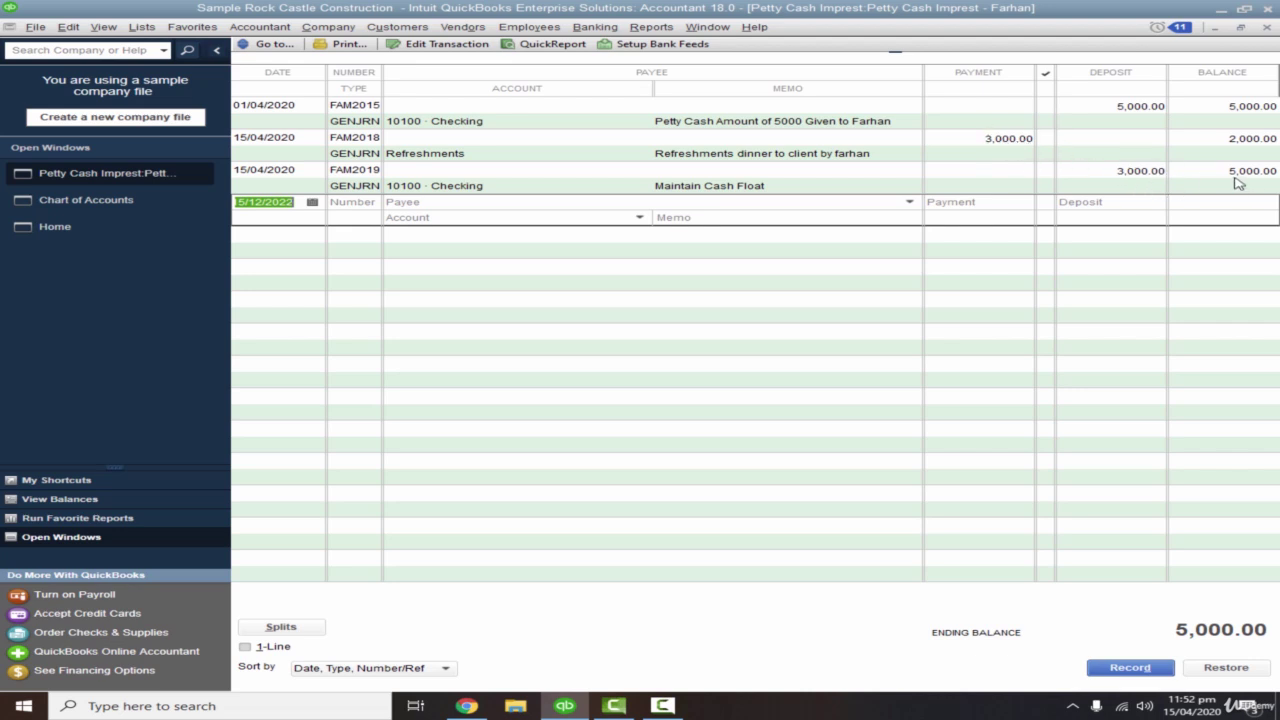
left_click(1267, 28)
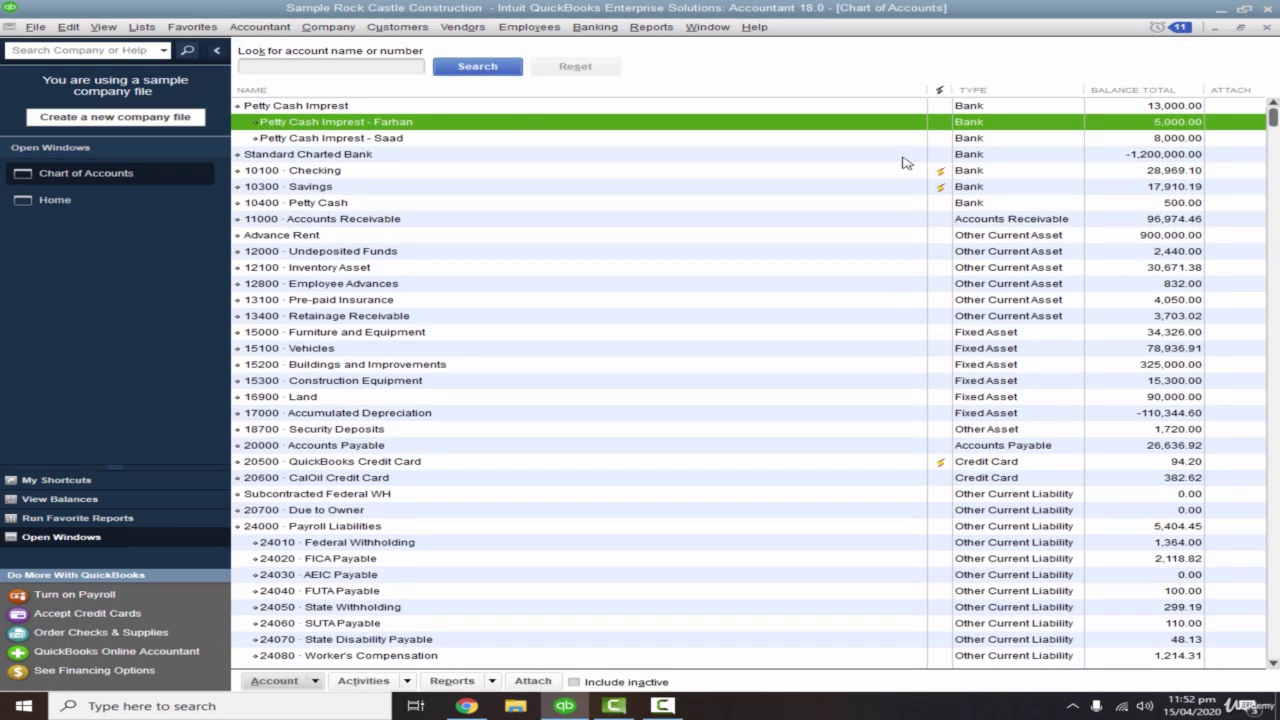
left_click(330, 140)
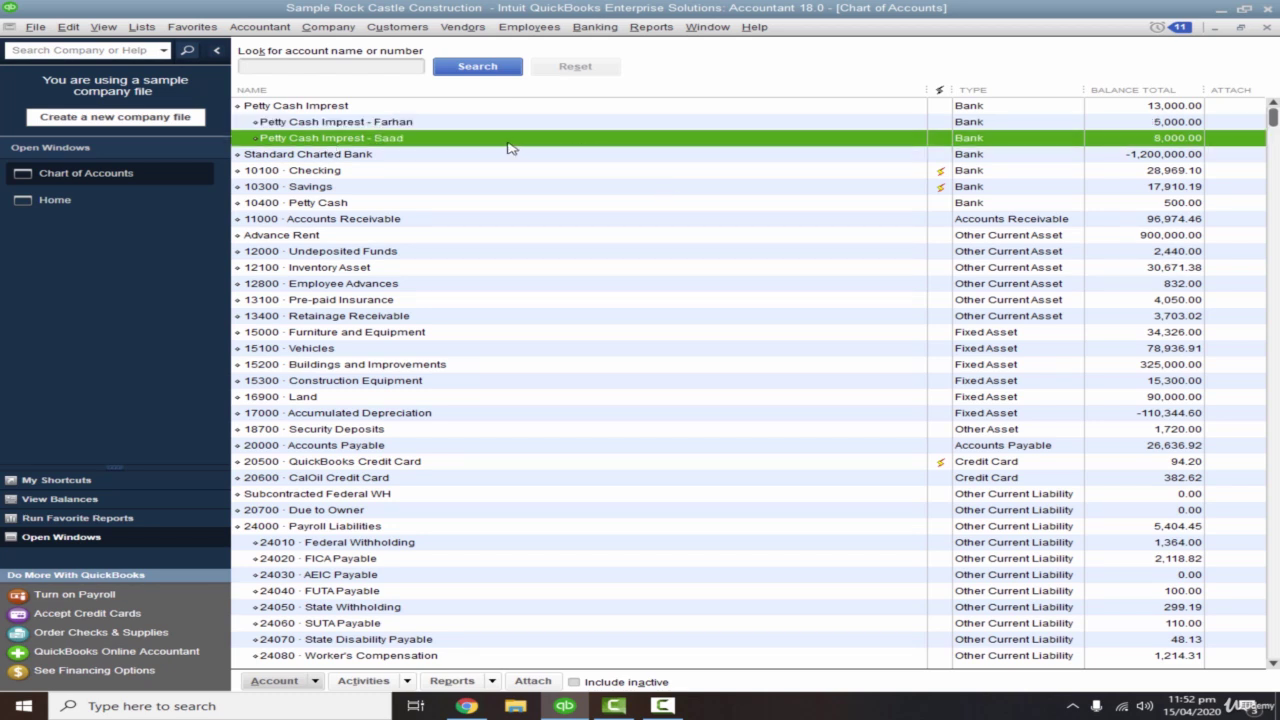
left_click(340, 123)
left_click(342, 139)
left_click(345, 106)
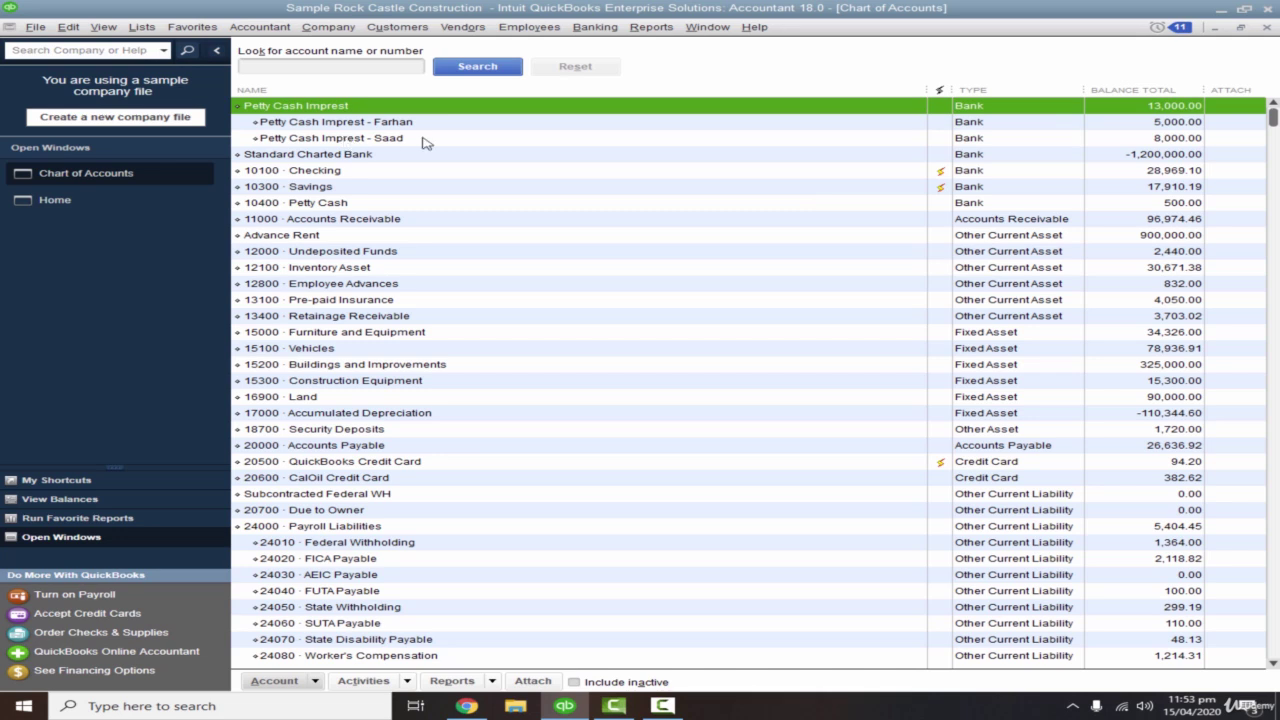
- Review the QuickReport of the parent Petty Cash Imprest account covering both subaccounts, then close it
right_click(357, 112)
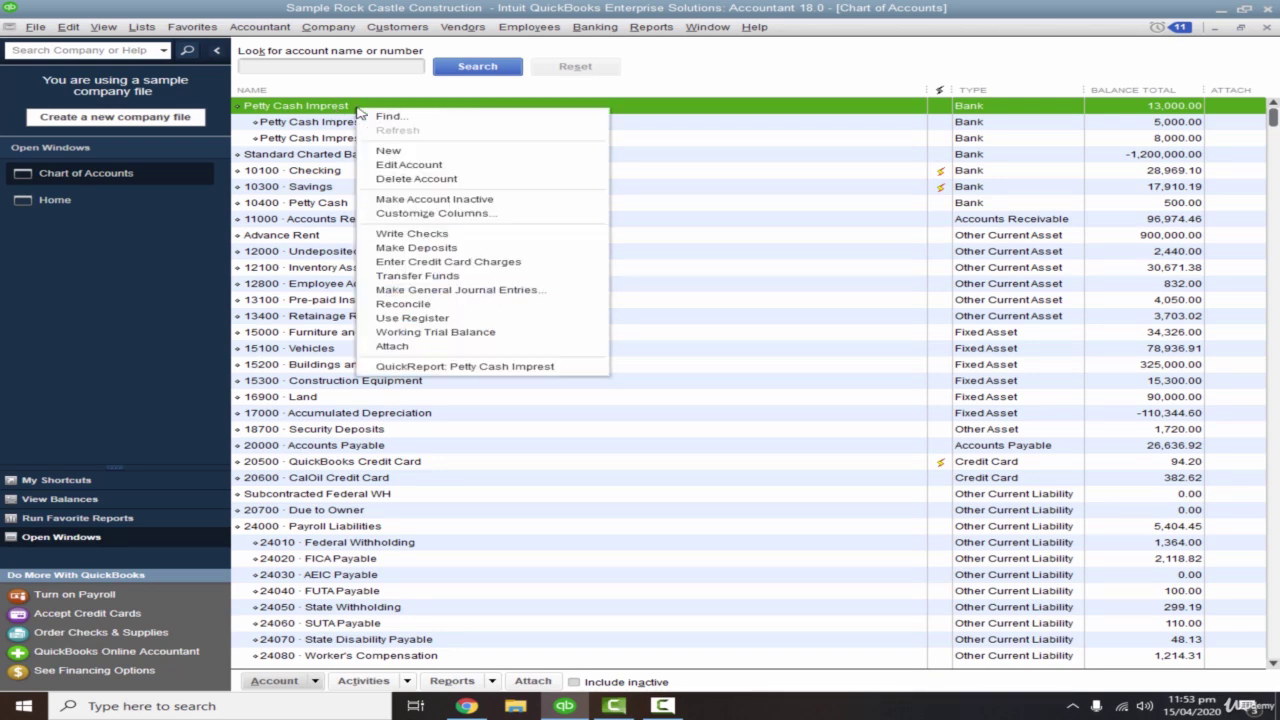
left_click(480, 368)
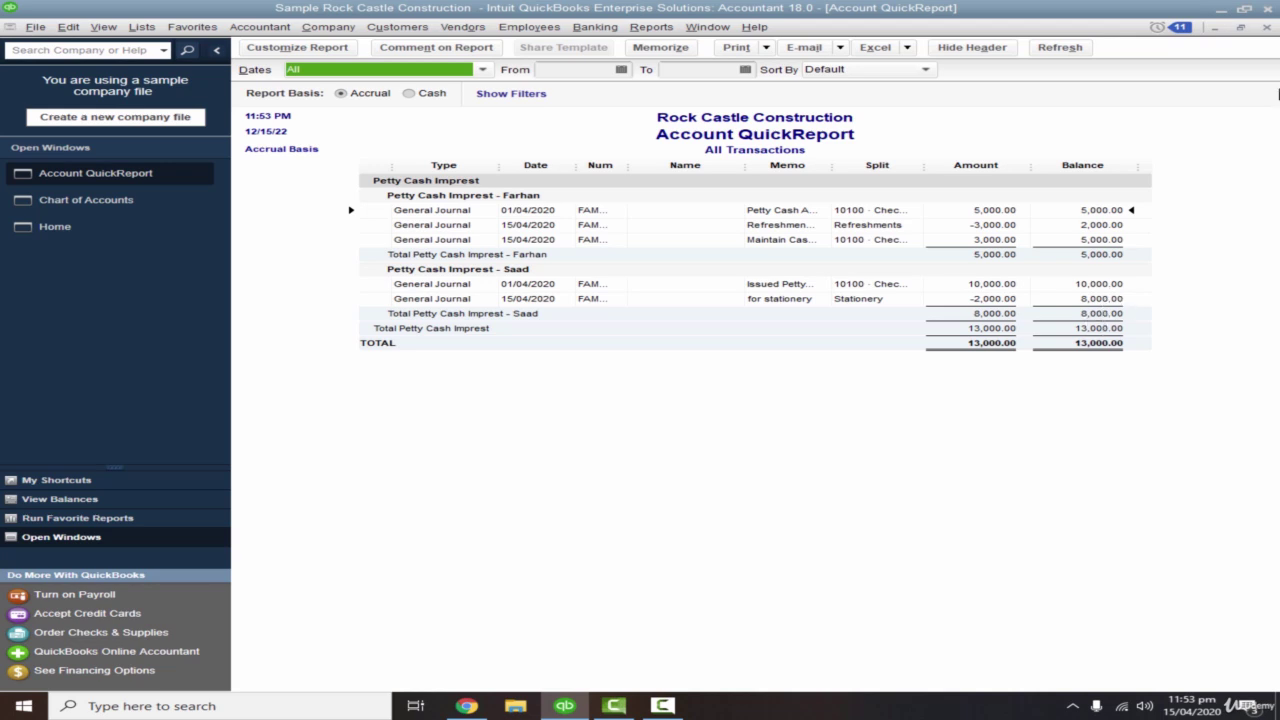
left_click(1268, 28)
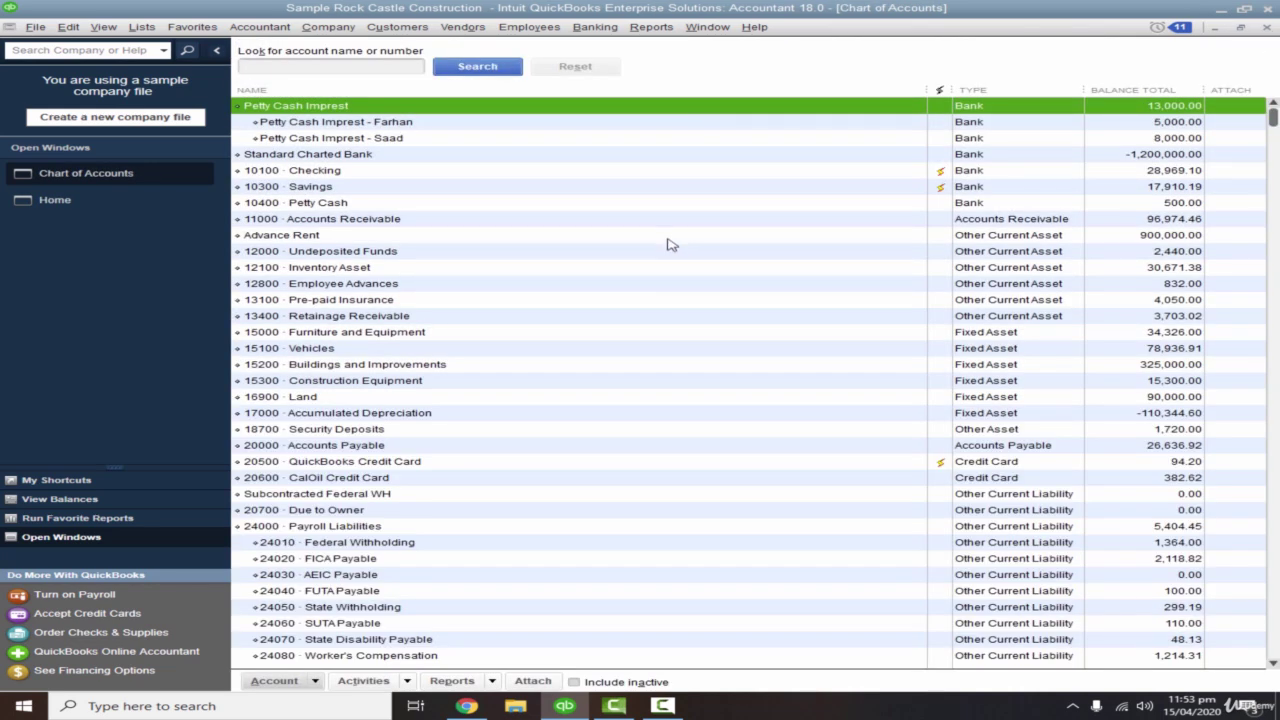
- Run a QuickReport for the second cash holder's Petty Cash Imprest subaccount
left_click(460, 126)
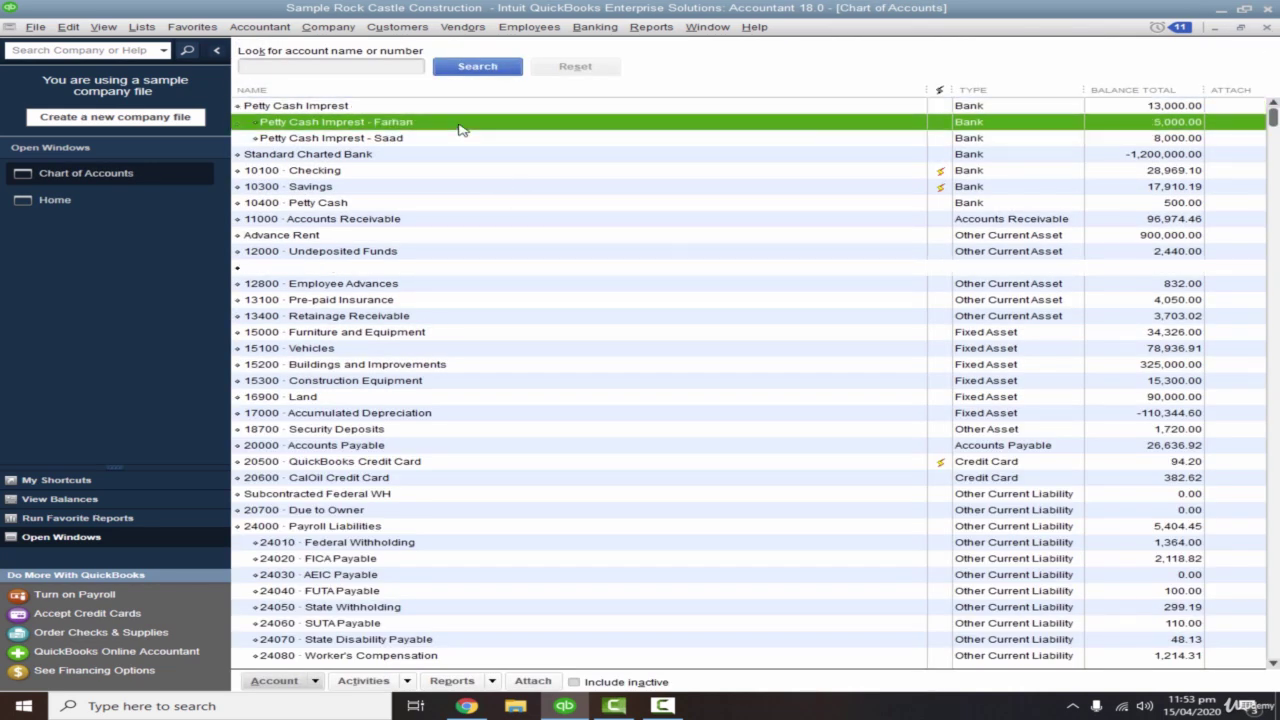
right_click(400, 126)
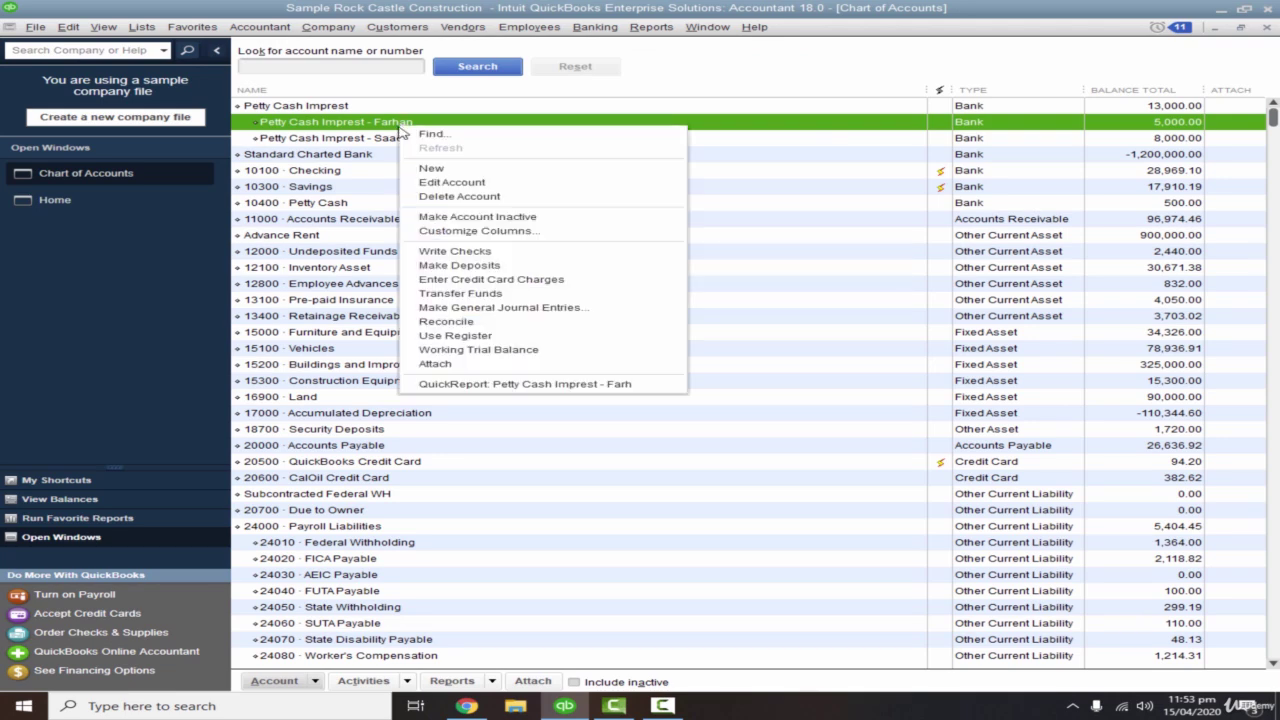
left_click(445, 385)
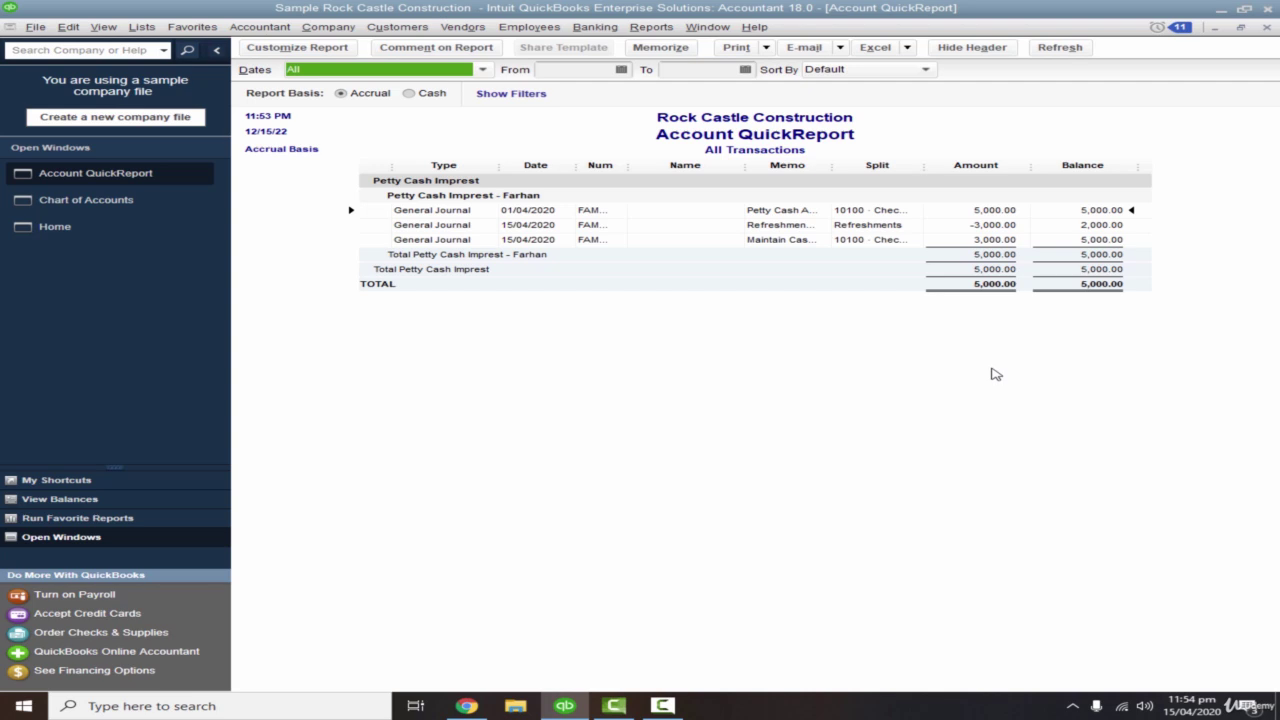
- Customize the QuickReport to include the Debit and Credit columns
left_click(314, 55)
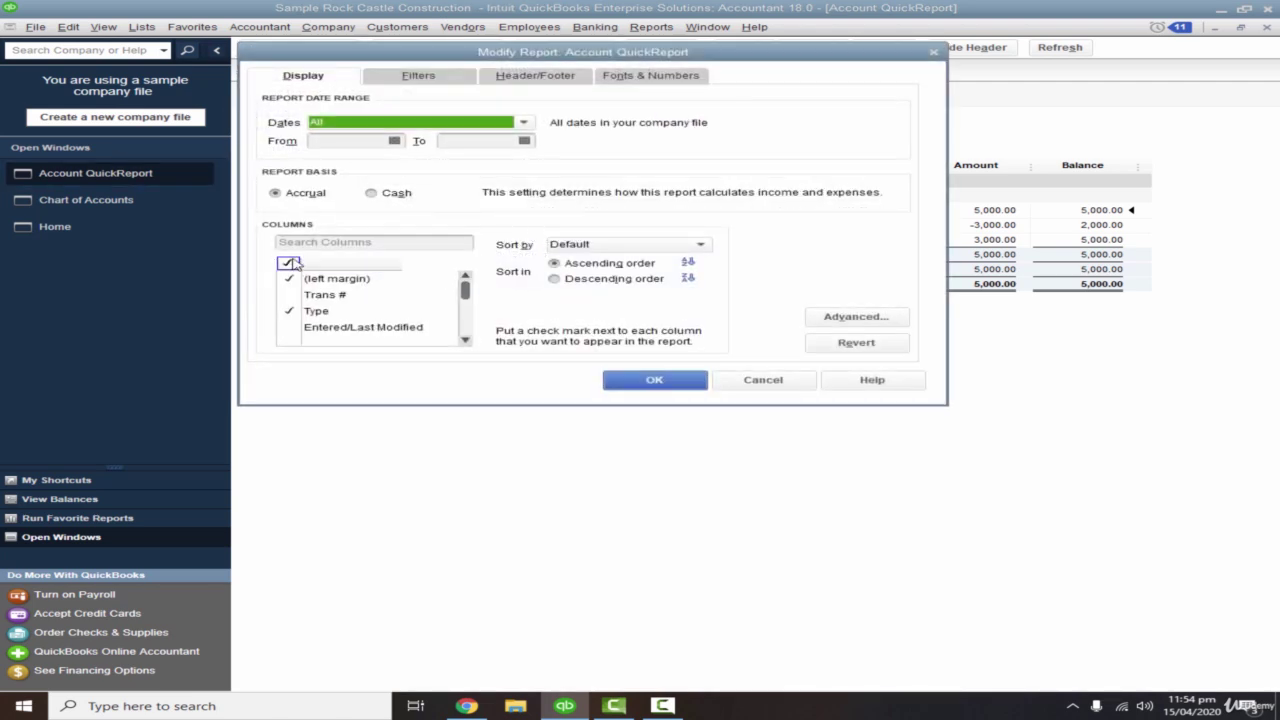
left_click(297, 243)
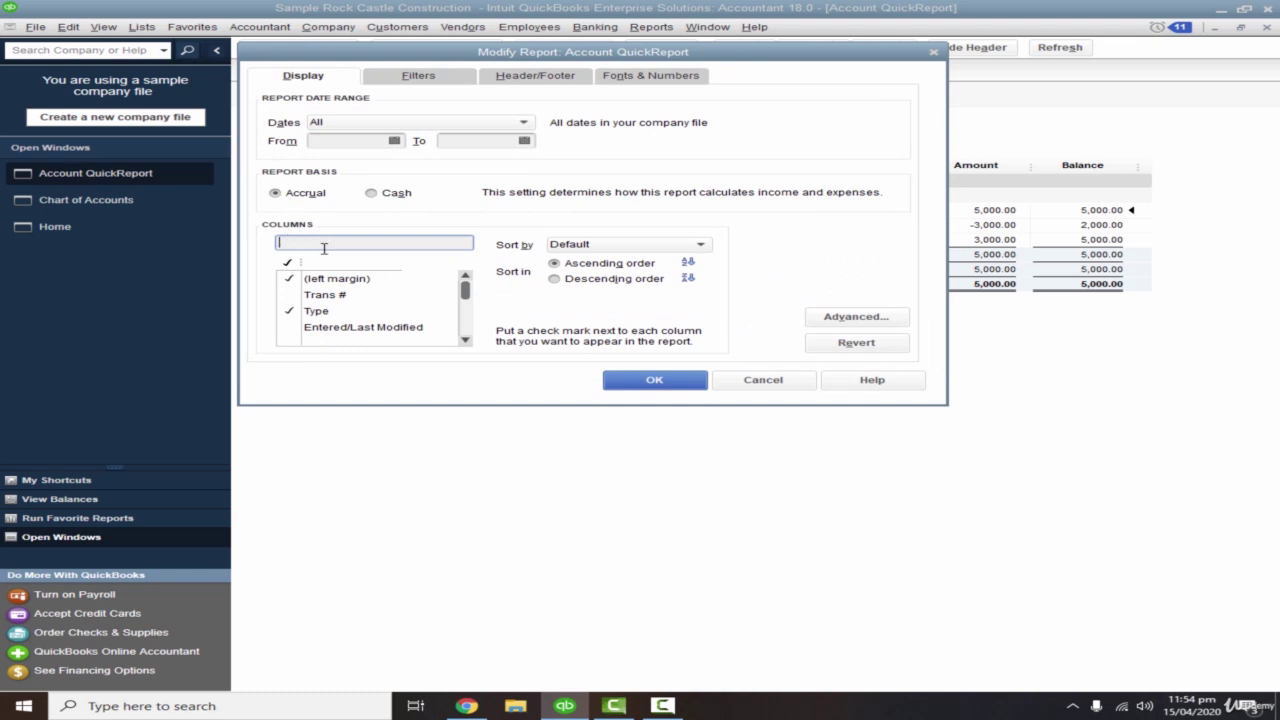
type("debi")
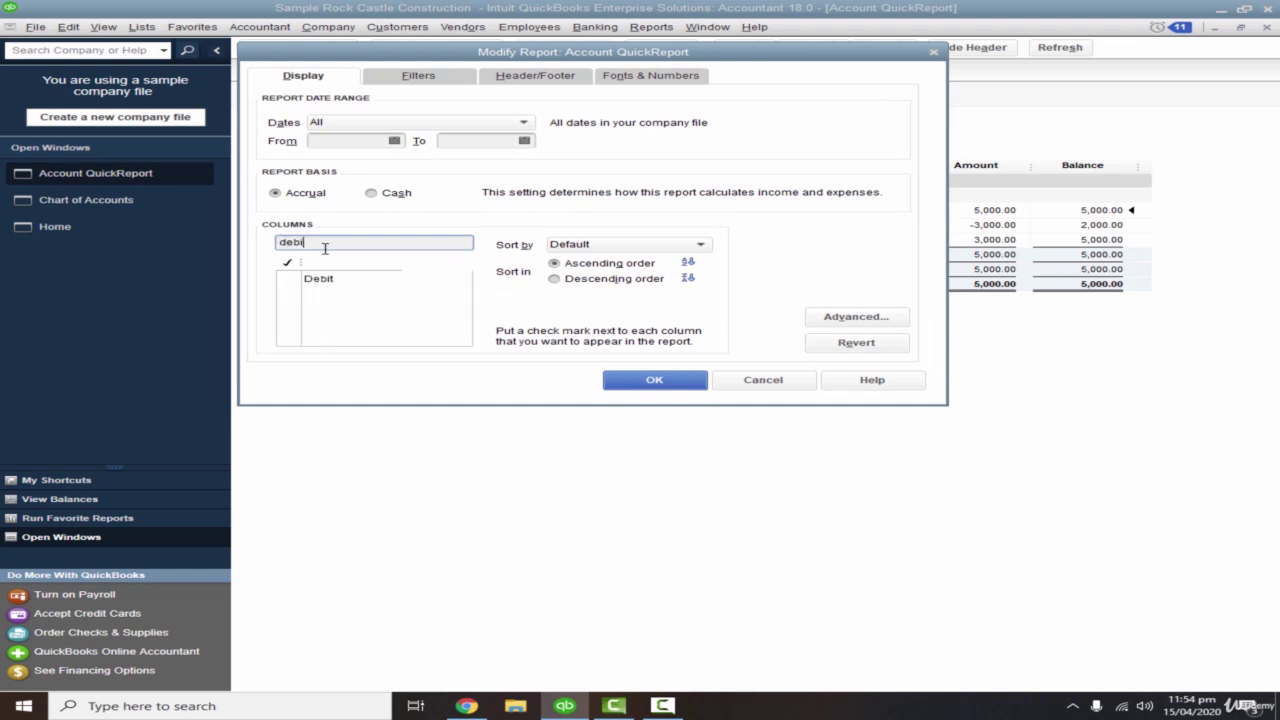
left_click(289, 279)
left_click(352, 242)
type("credit")
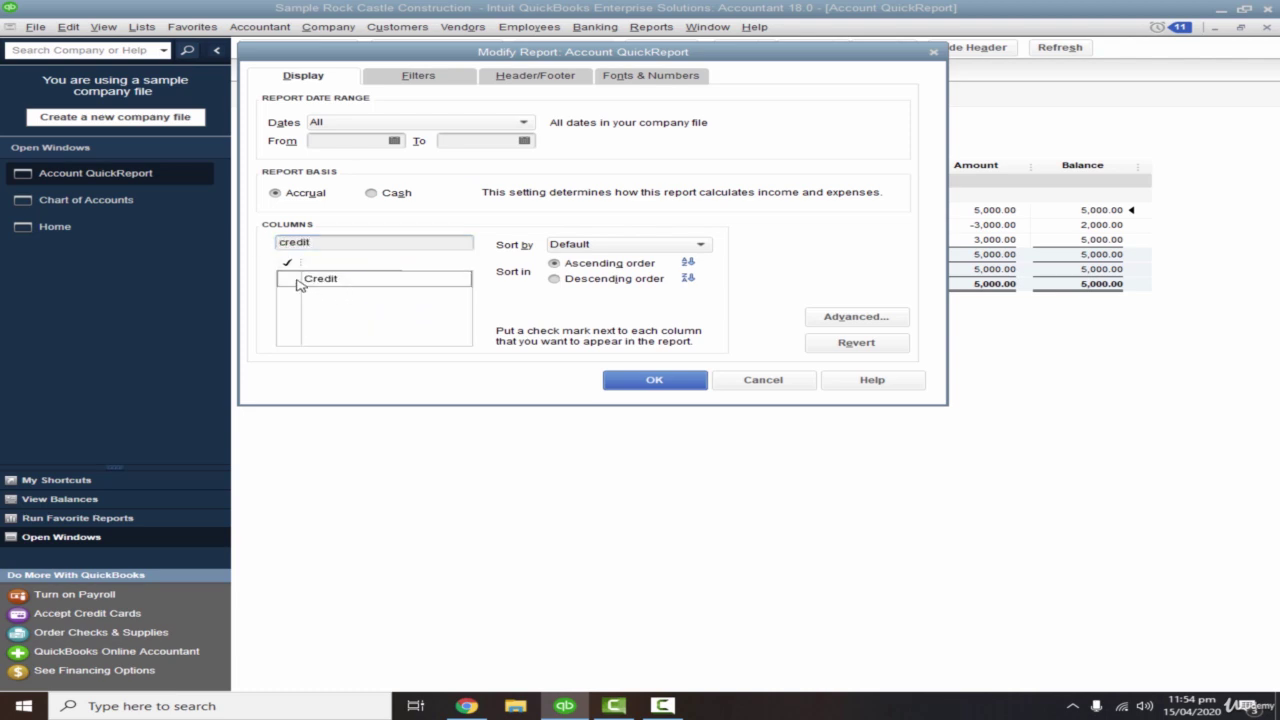
left_click(289, 279)
left_click(683, 382)
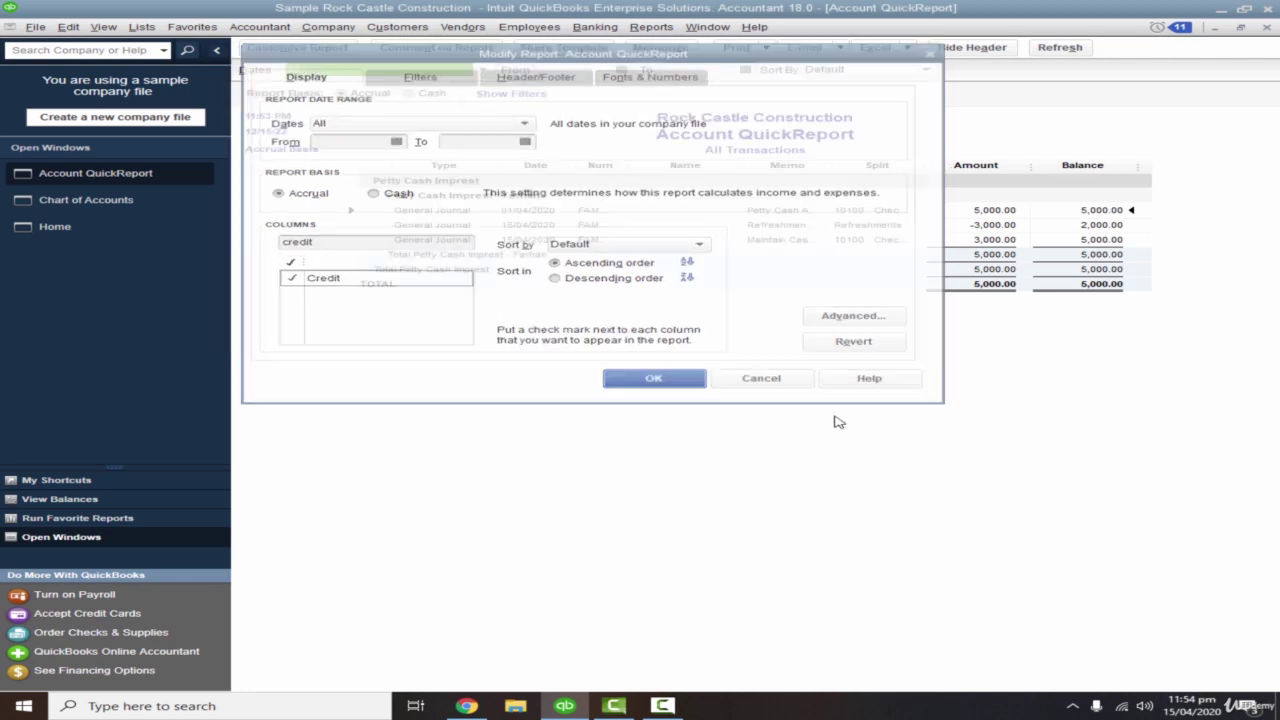
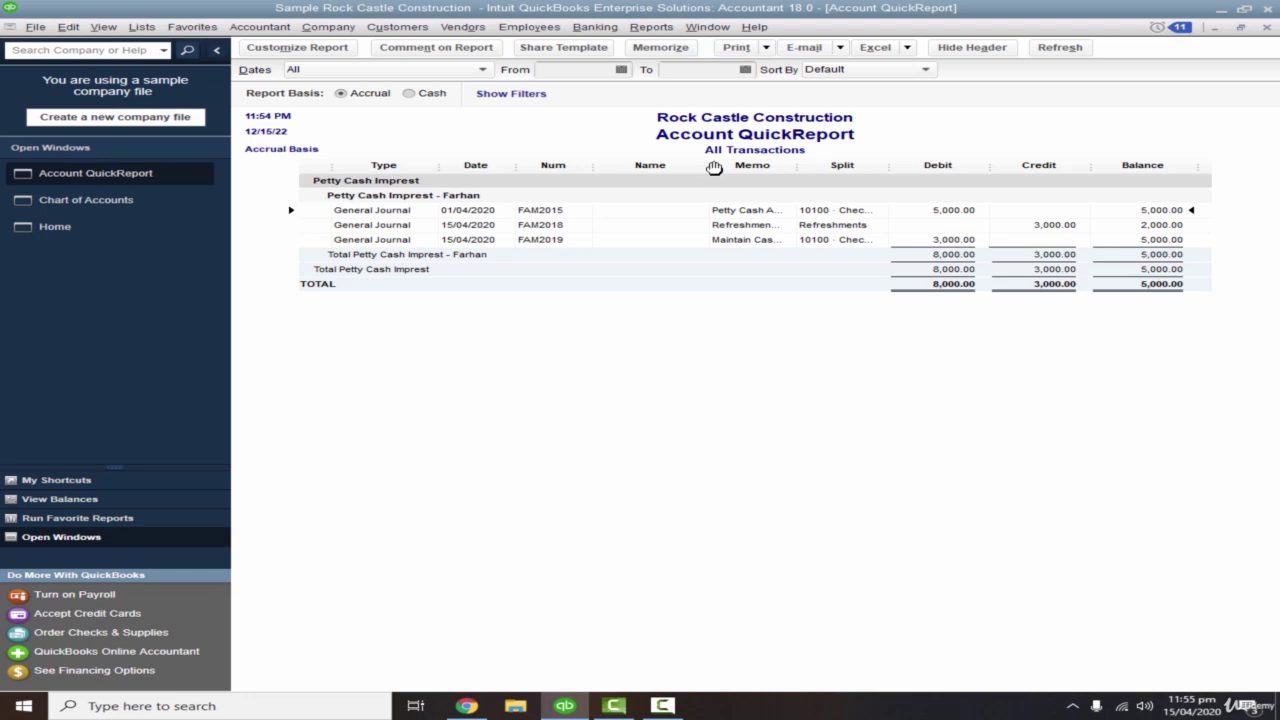
- Collapse the report's Name and Split columns and widen the Memo column to fit the full memo texts
left_click_drag(711, 168, 713, 172)
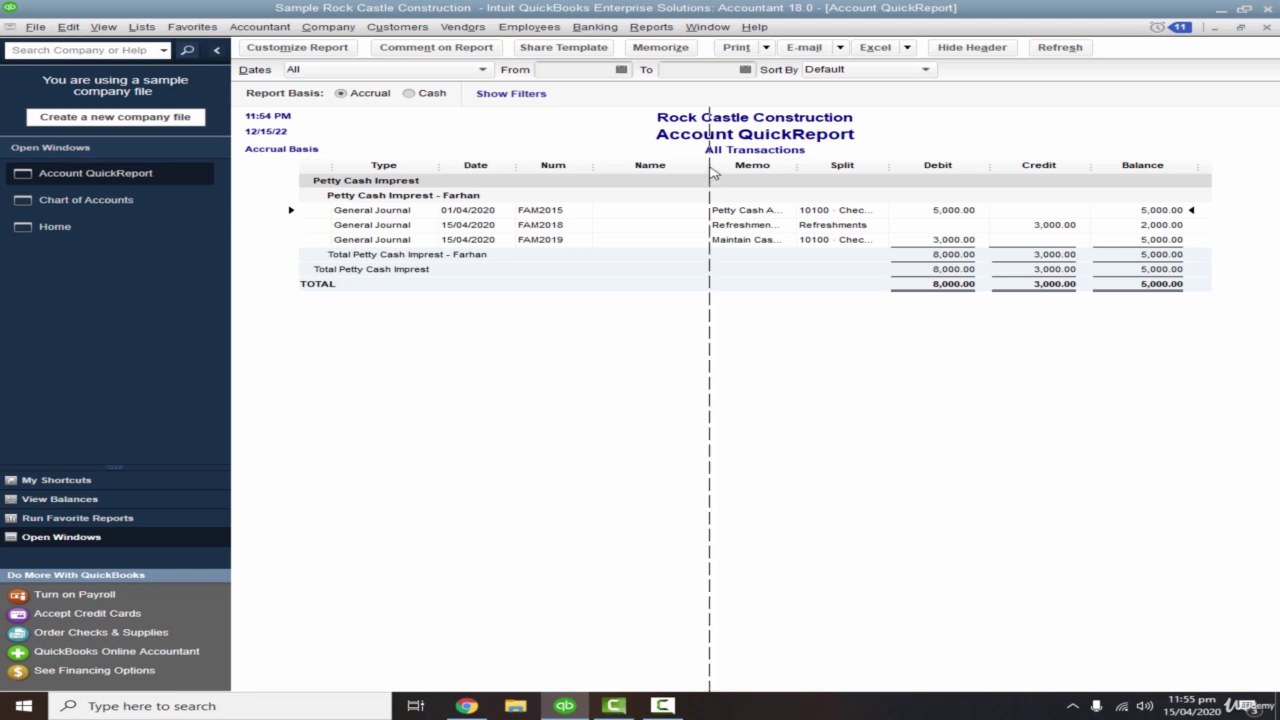
left_click_drag(711, 172, 596, 175)
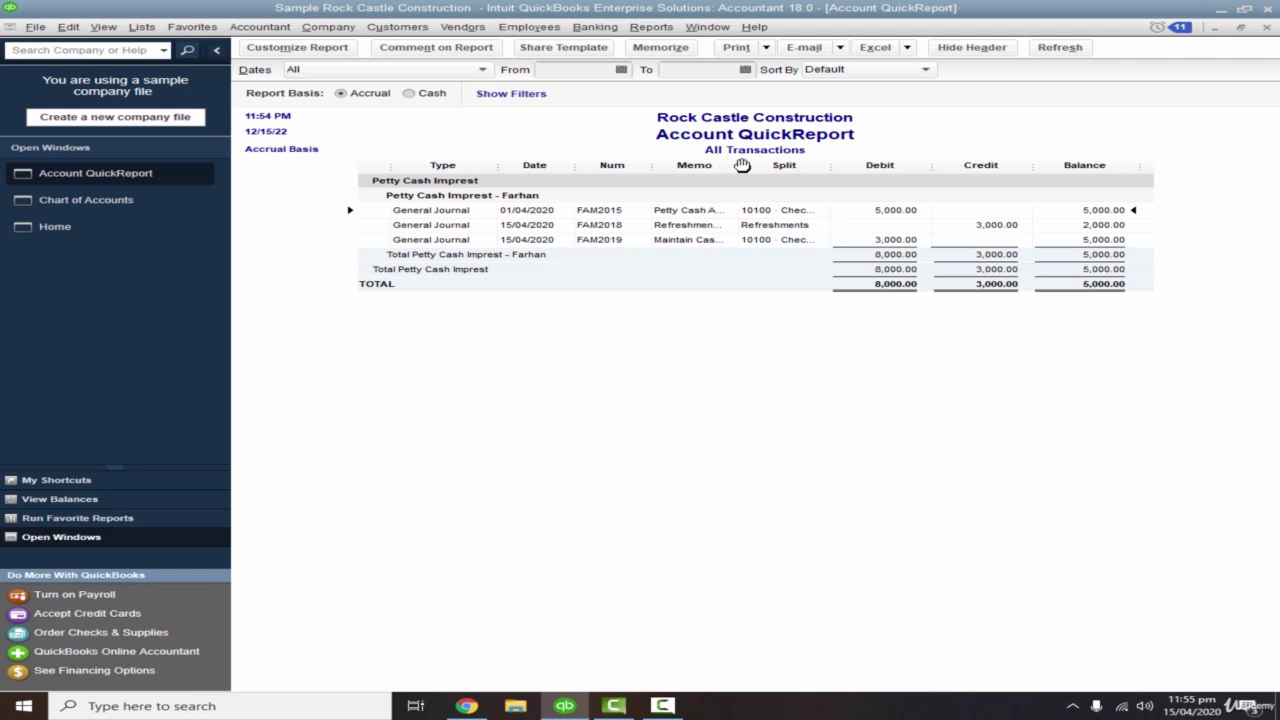
mouse_move(787, 167)
left_mouse_down()
mouse_move(841, 167)
mouse_move(791, 167)
mouse_move(841, 167)
mouse_move(808, 167)
left_mouse_up()
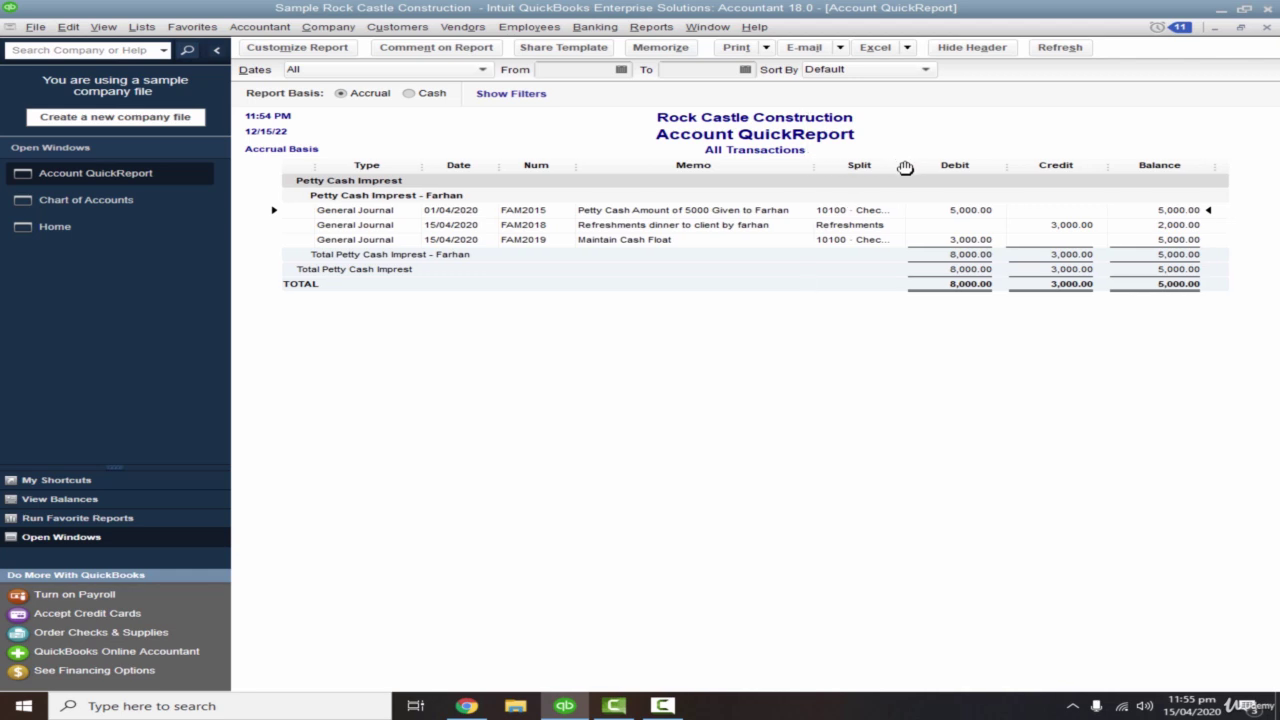
left_click_drag(905, 167, 797, 166)
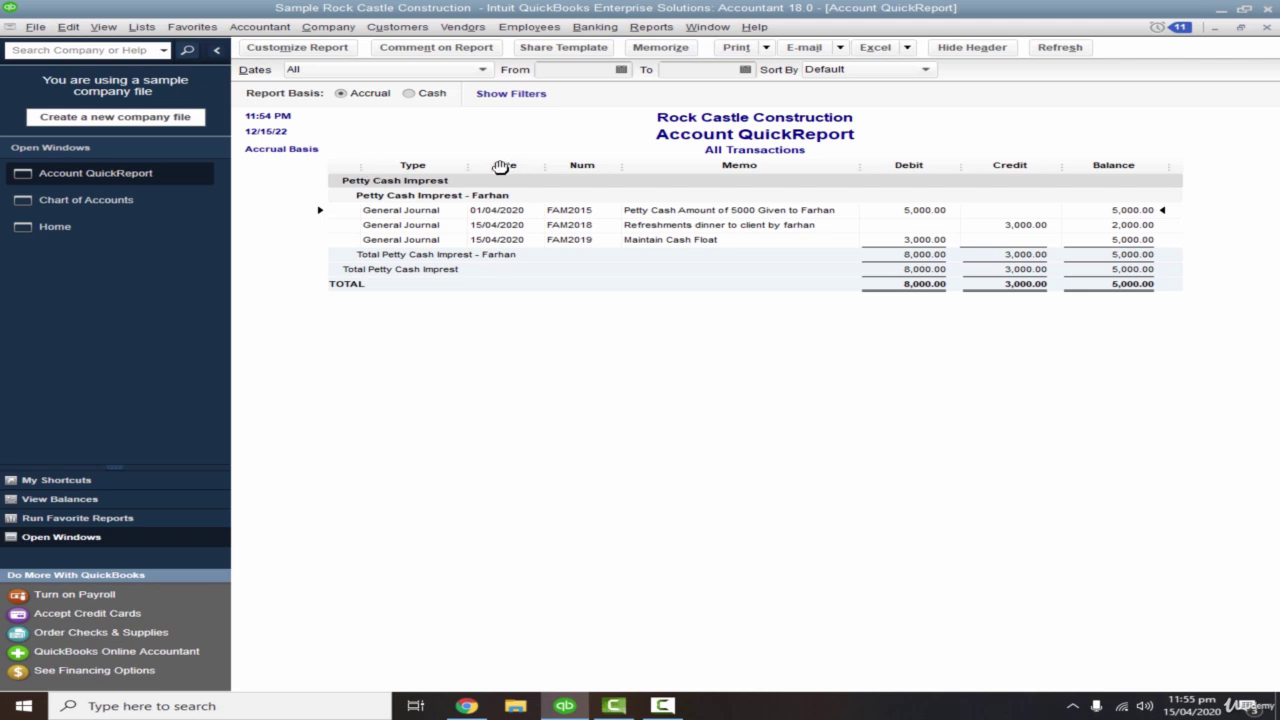
- Reorder the report columns so that Date comes first and Type sits between Memo and Debit
left_click_drag(502, 166, 357, 172)
left_click_drag(357, 172, 357, 172)
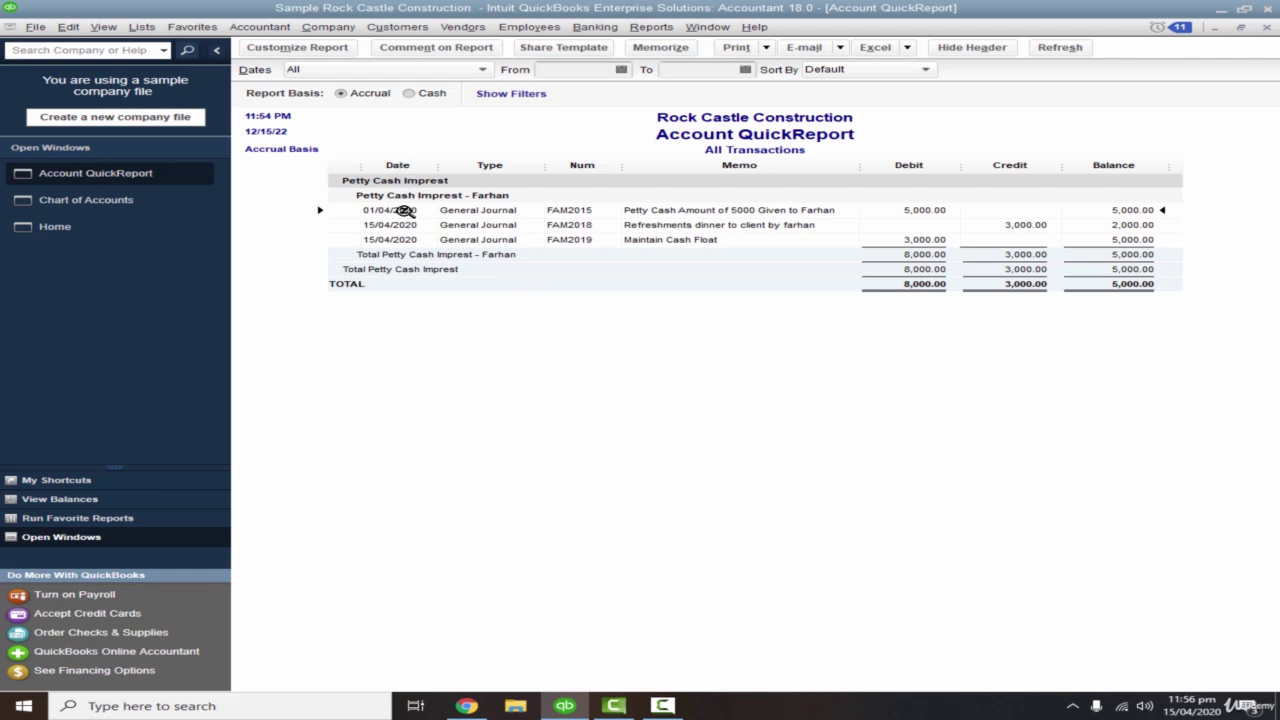
left_click_drag(505, 167, 658, 170)
left_click_drag(523, 170, 714, 190)
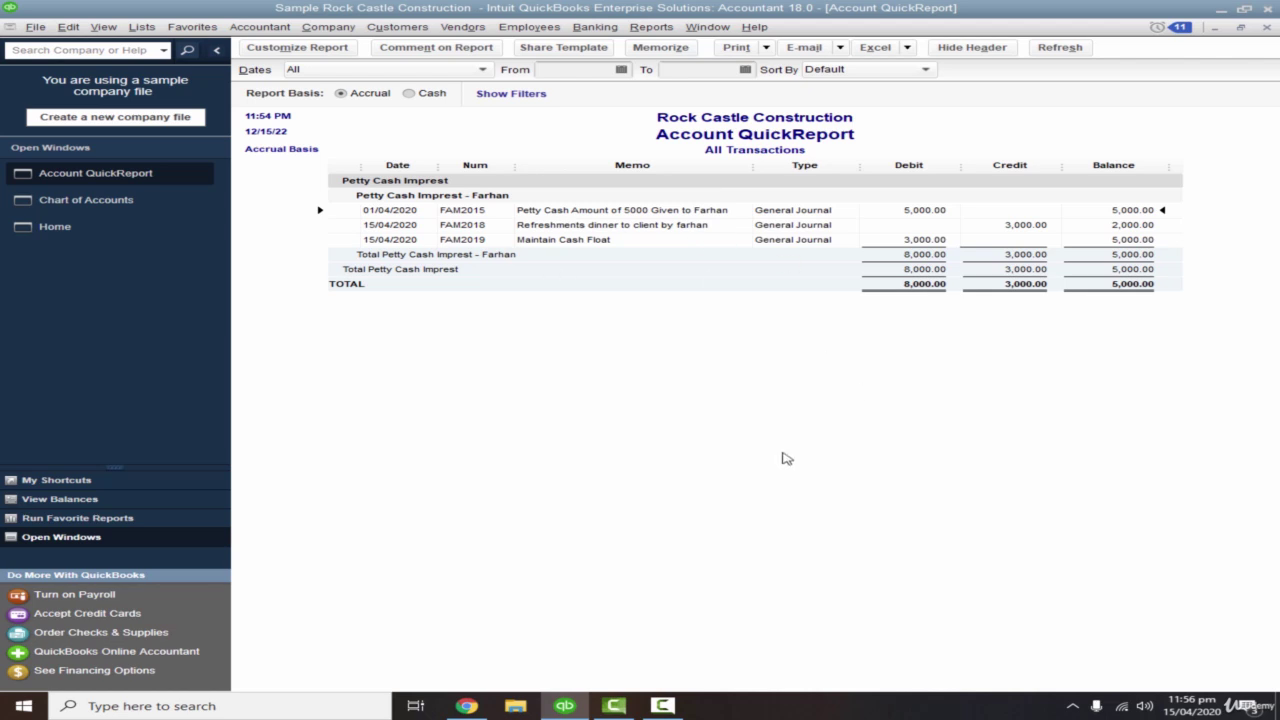
- Preview the petty cash QuickReport's printout in portrait orientation, enlarging the page, and close the preview
left_click(763, 50)
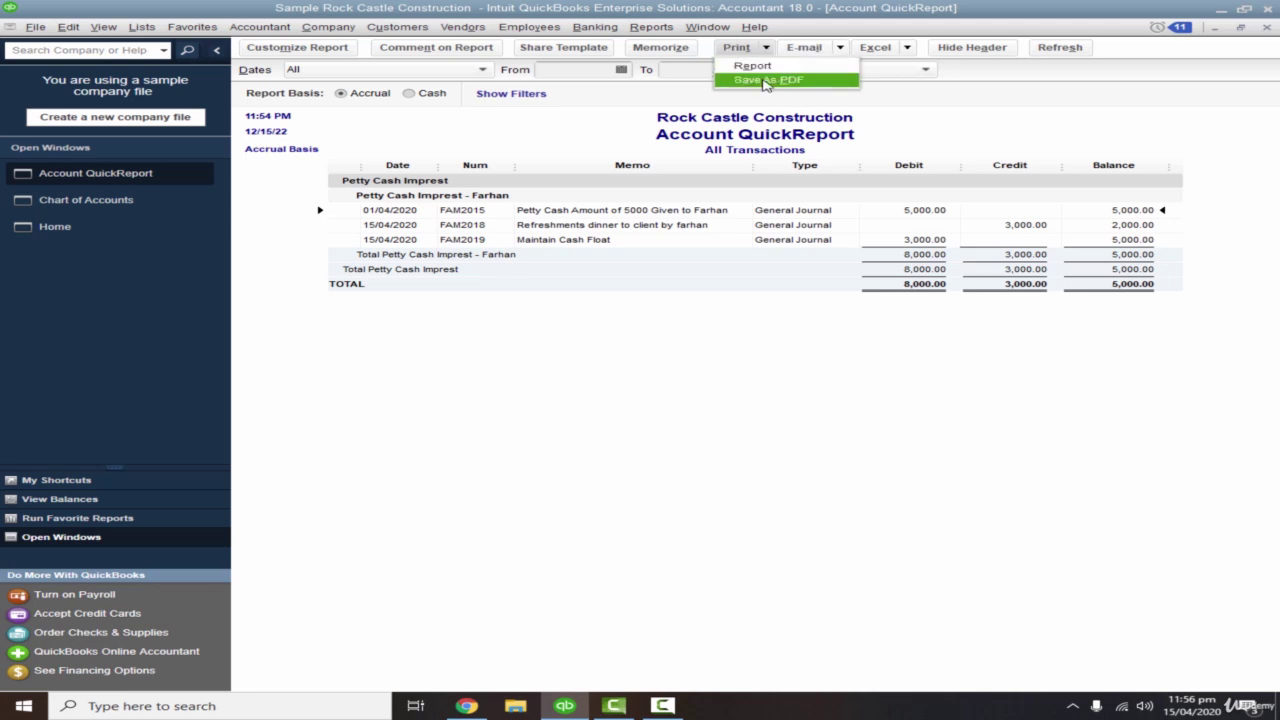
left_click(770, 67)
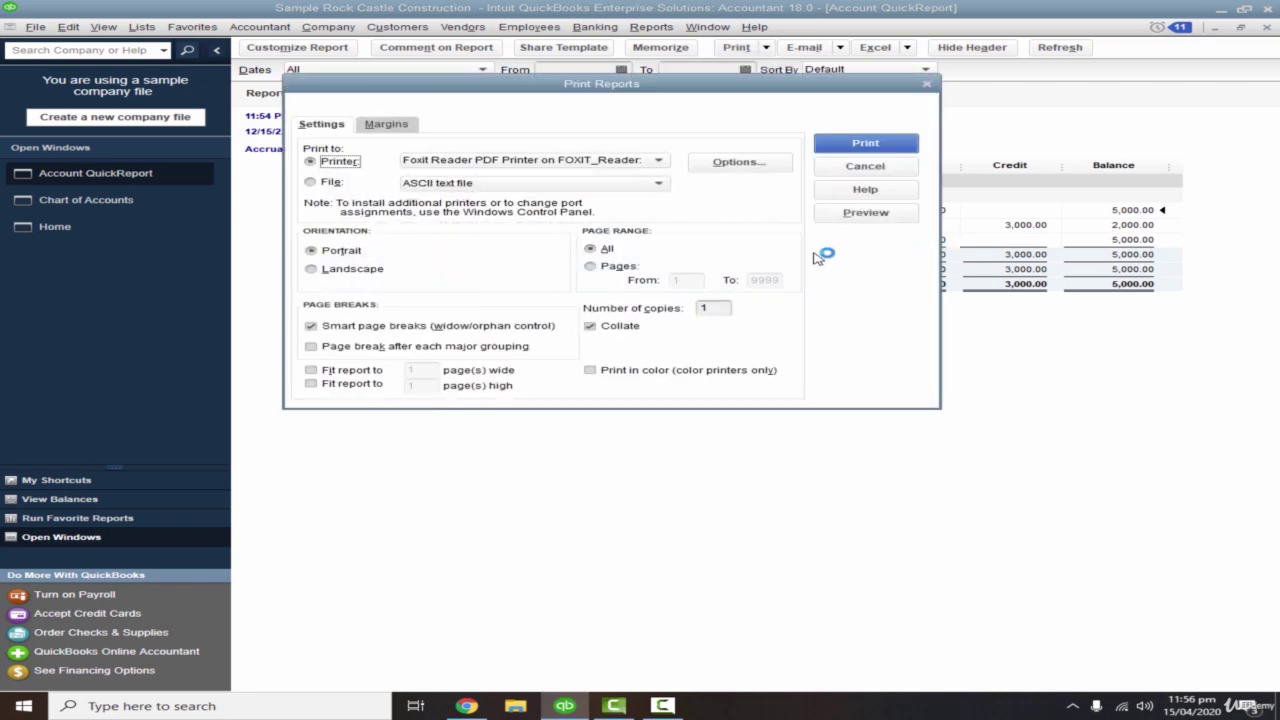
left_click(900, 220)
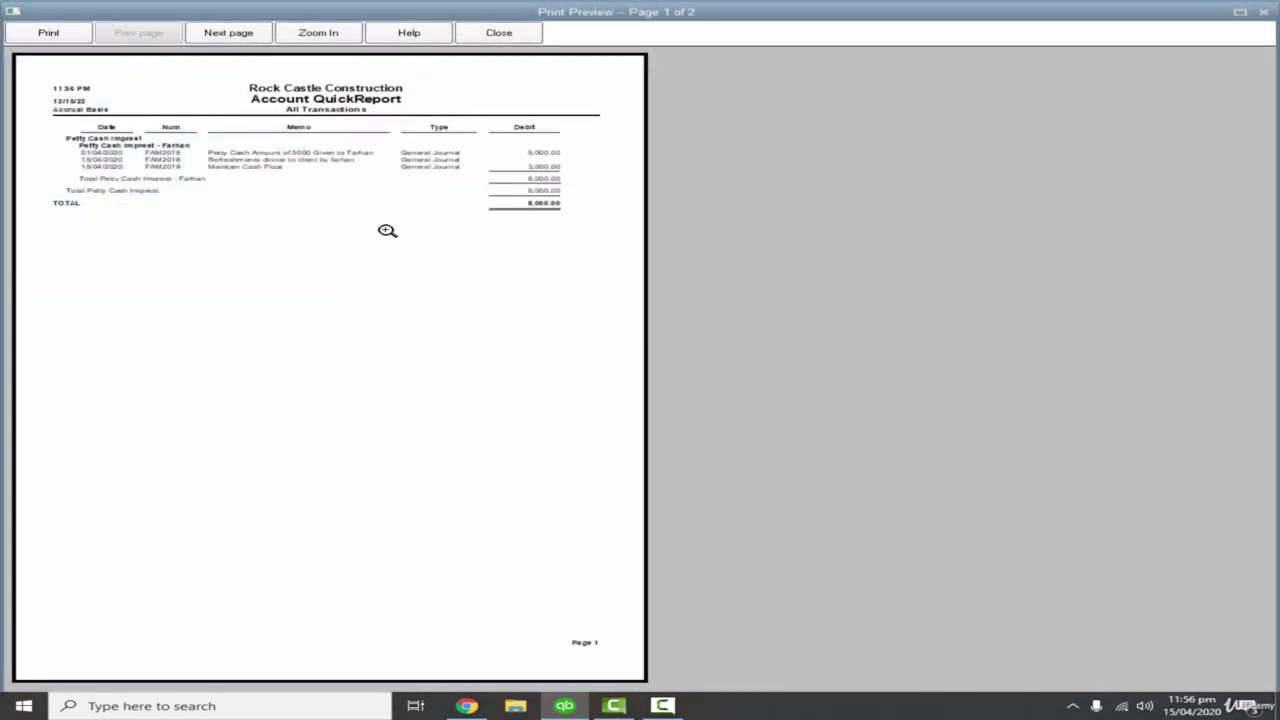
left_click(380, 210)
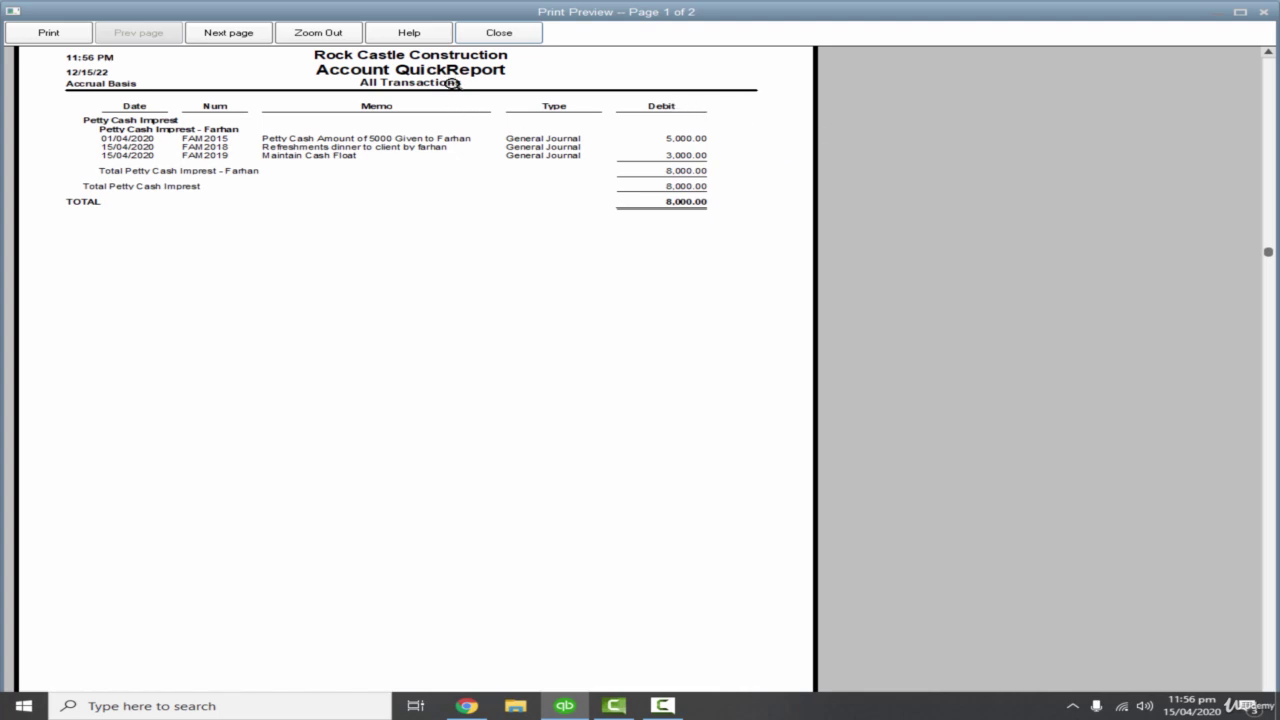
left_click(499, 33)
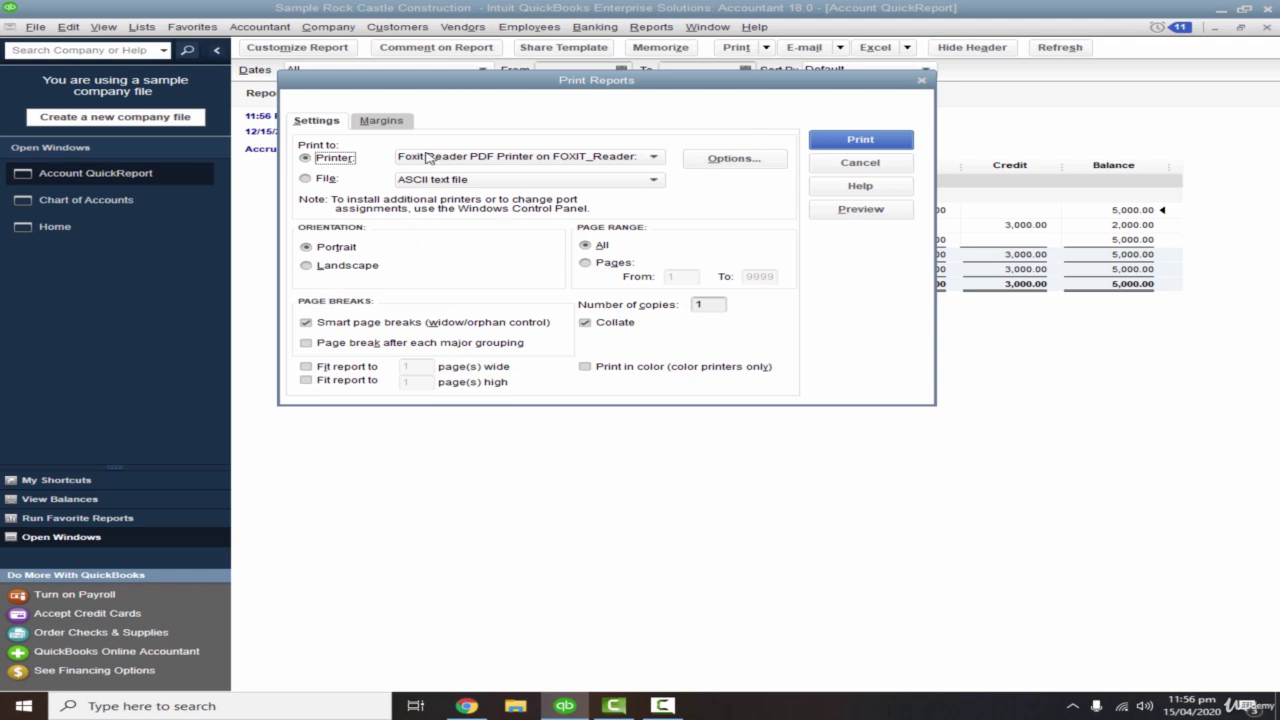
- Set the report's print orientation to Landscape and preview the printed page
left_click(309, 269)
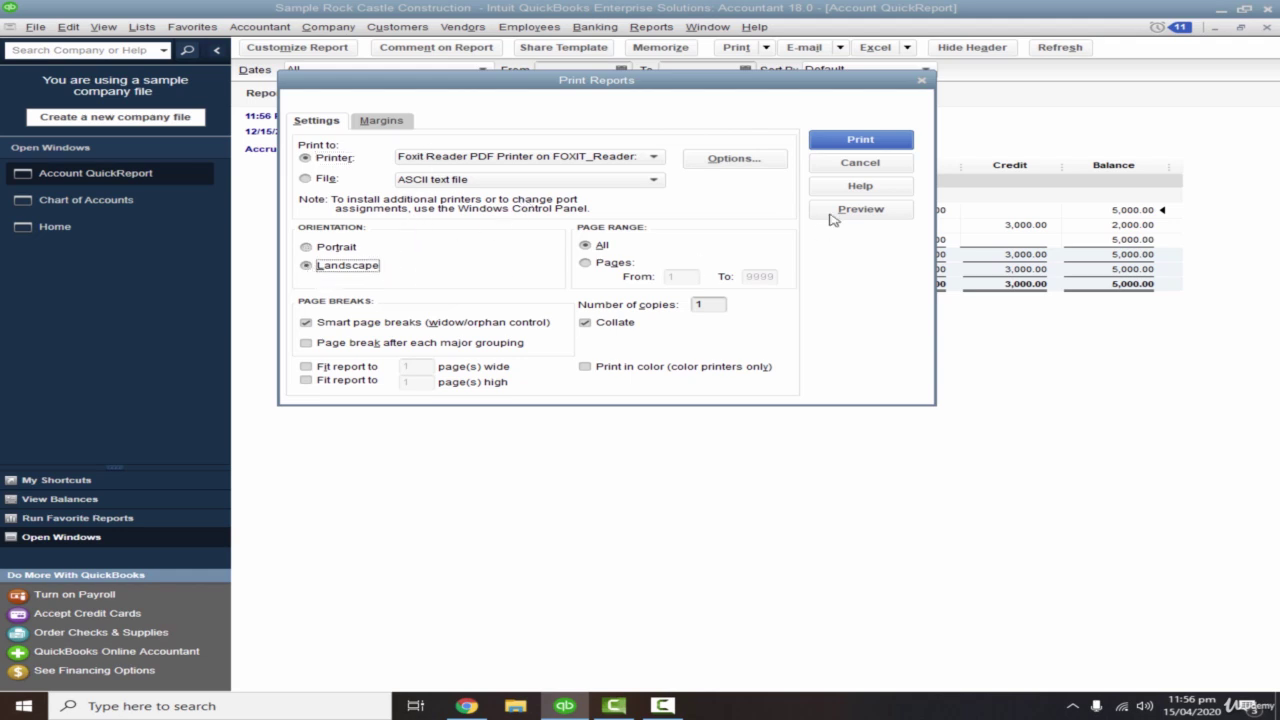
left_click(848, 212)
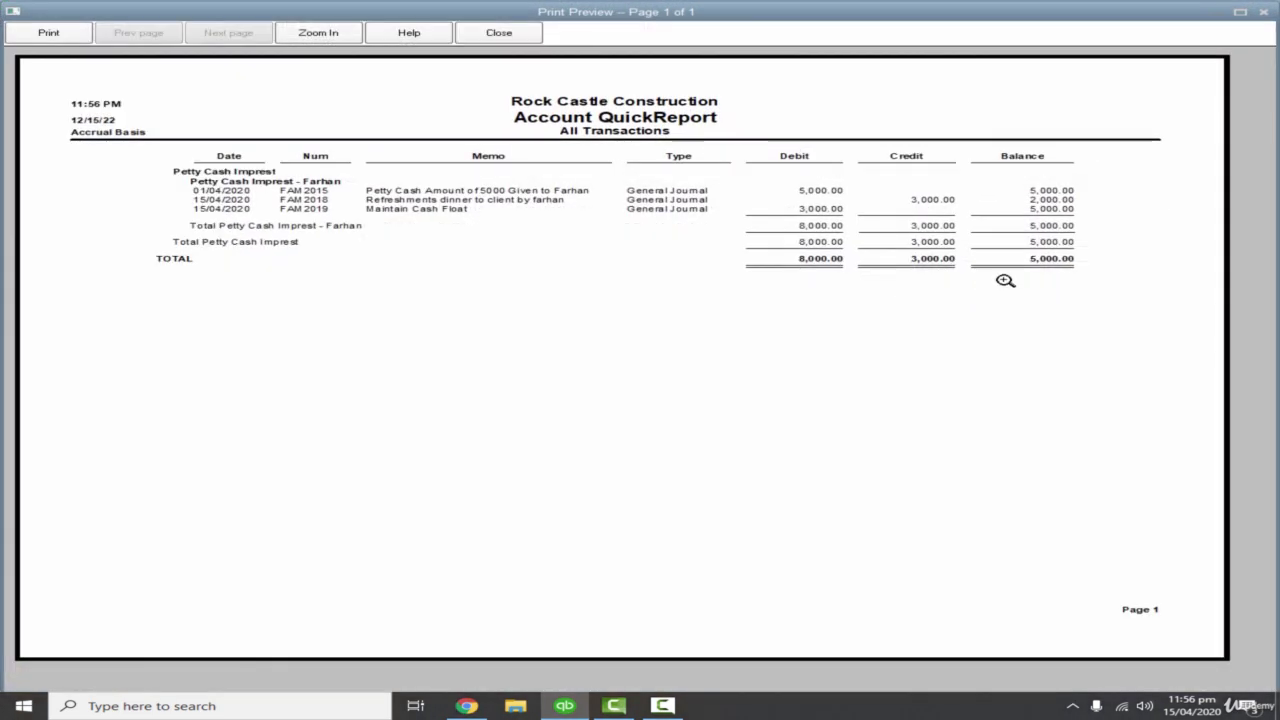
left_click(498, 33)
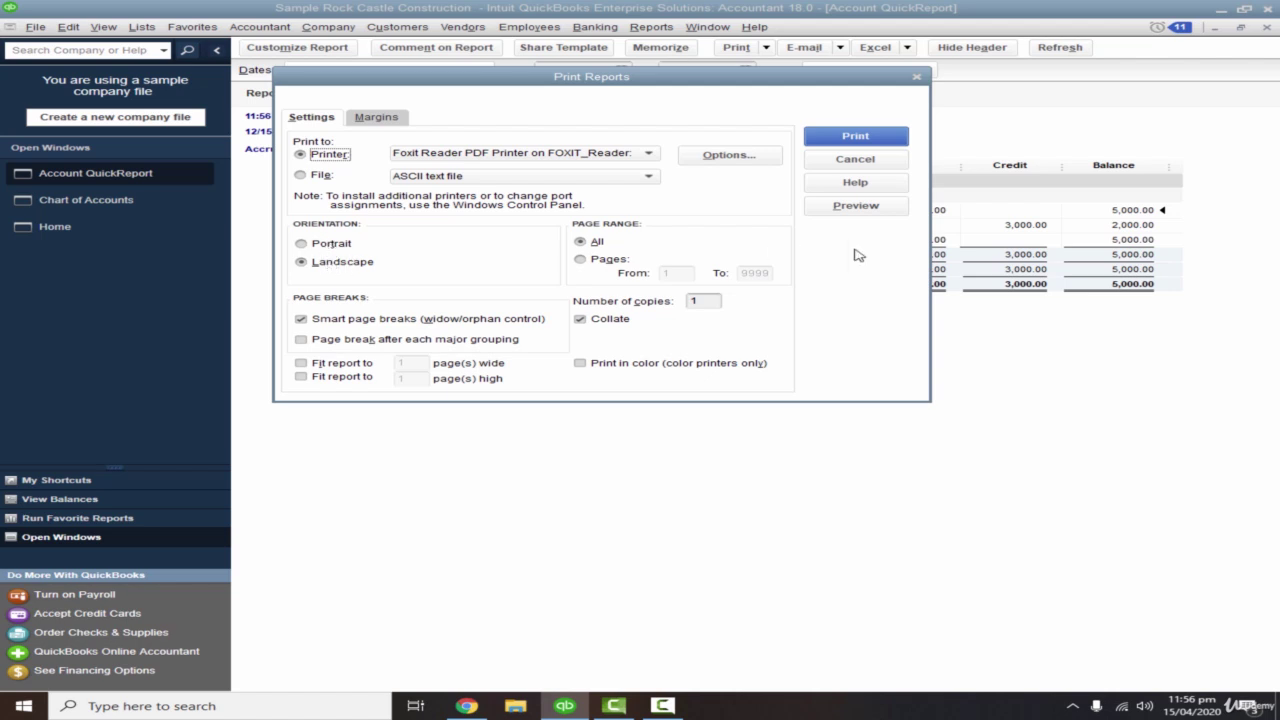
- Fit the report to 1 page wide and 1 page high, preview it, and leave the print setup without printing
left_click(301, 363)
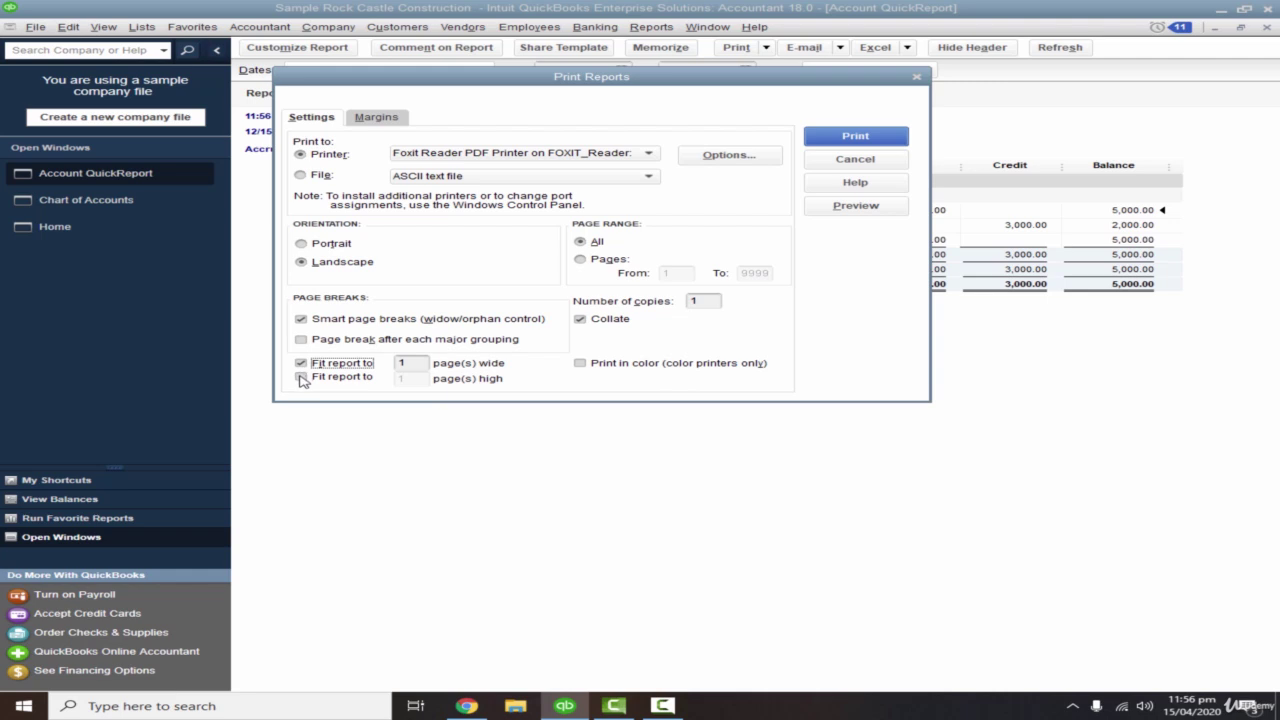
left_click(301, 377)
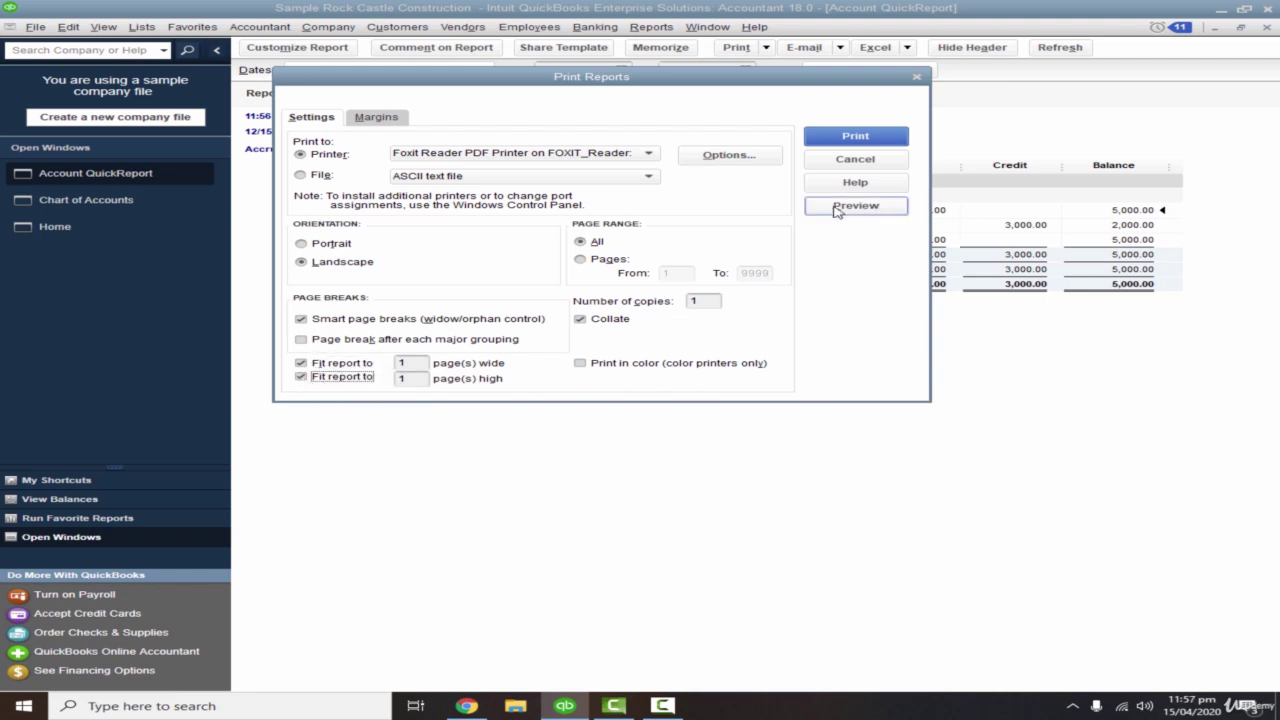
left_click(876, 208)
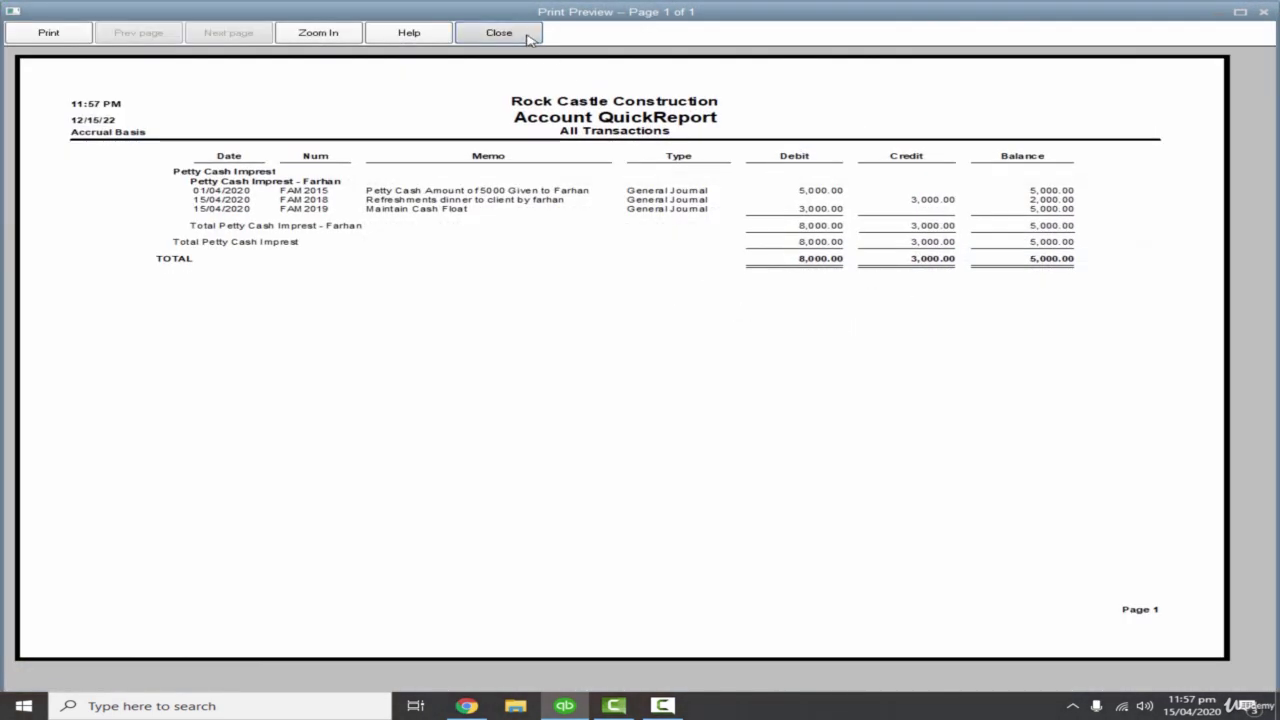
left_click(528, 34)
left_click(868, 158)
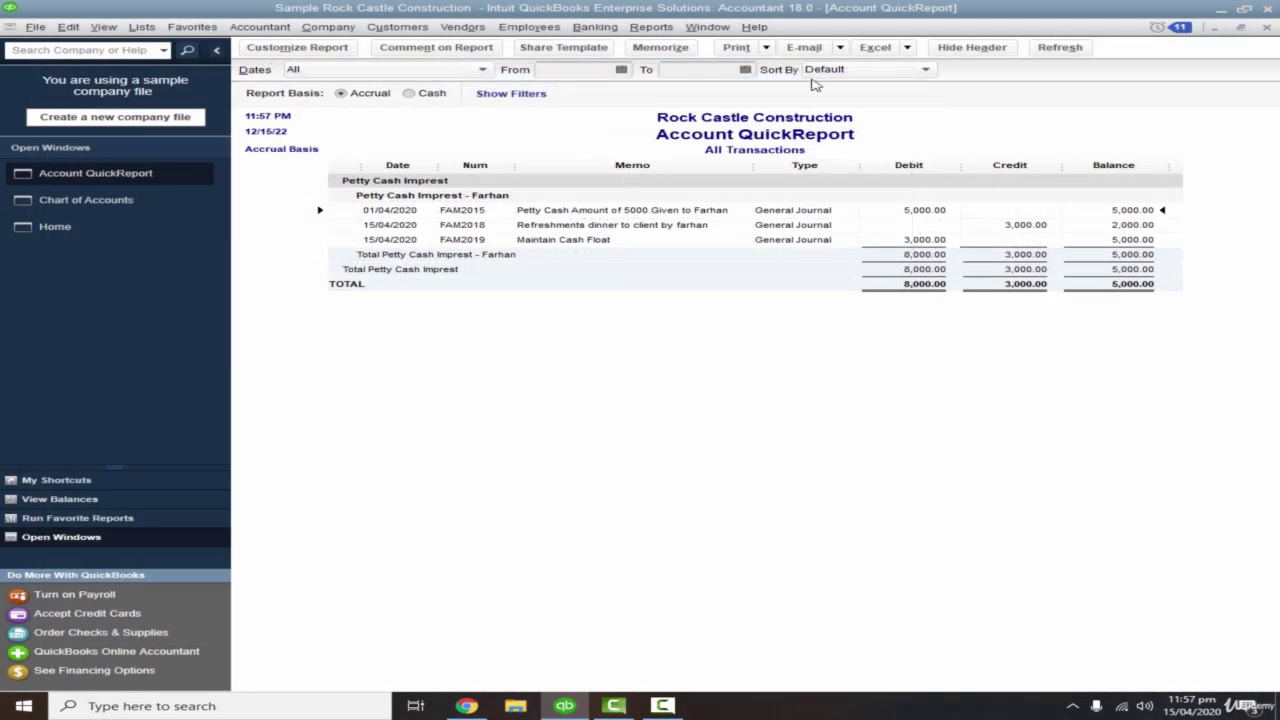
- Save the QuickReport to the Desktop as a PDF named My Report and show the desktop
left_click(766, 48)
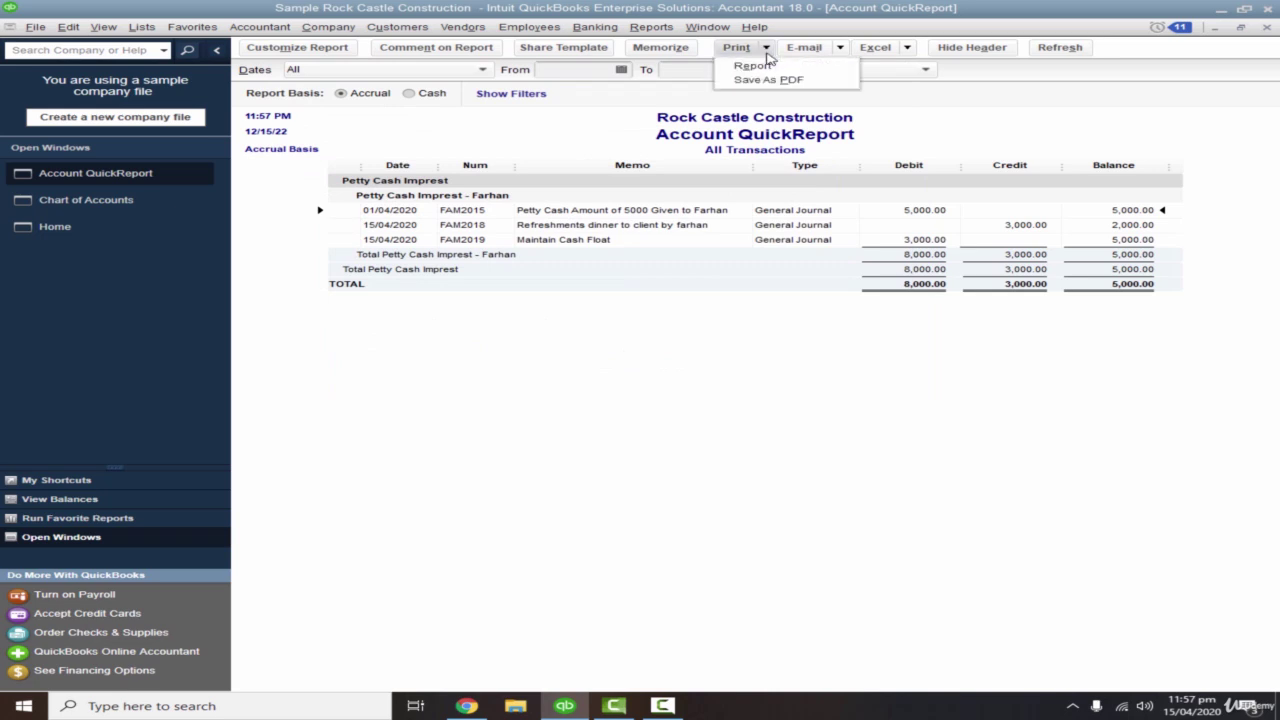
left_click(779, 80)
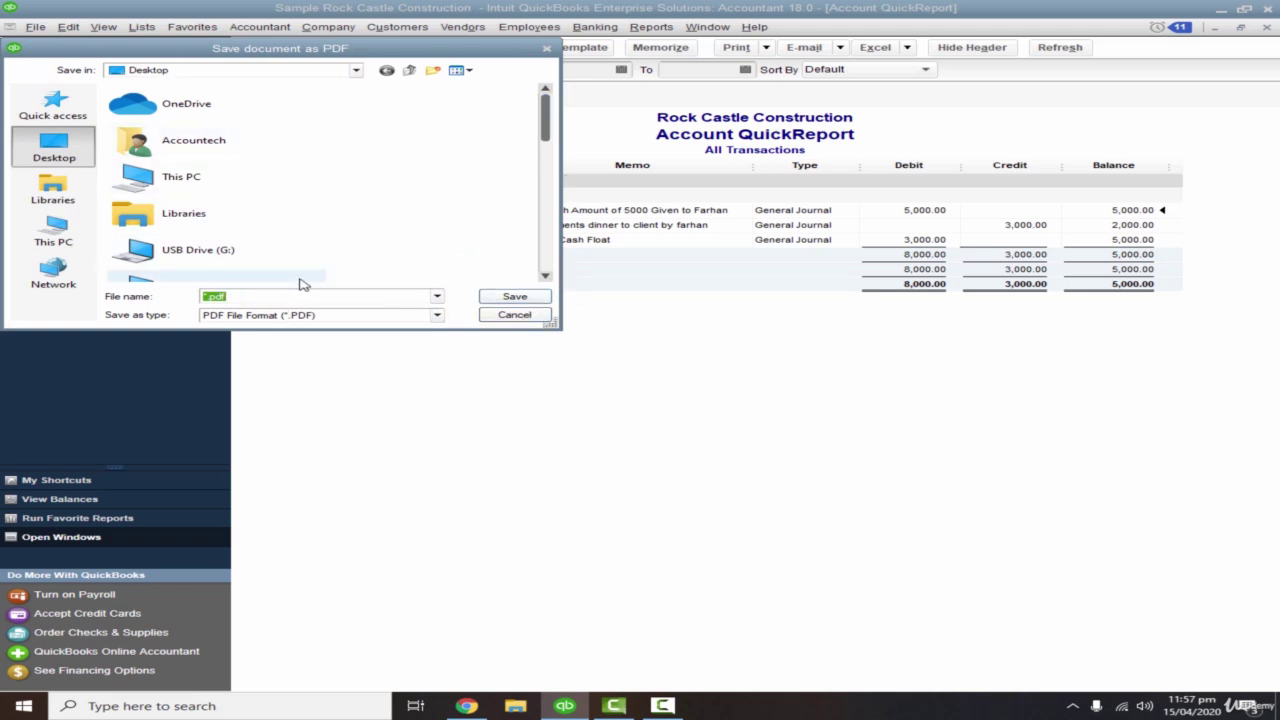
type("My Report")
key("Return")
right_click(912, 705)
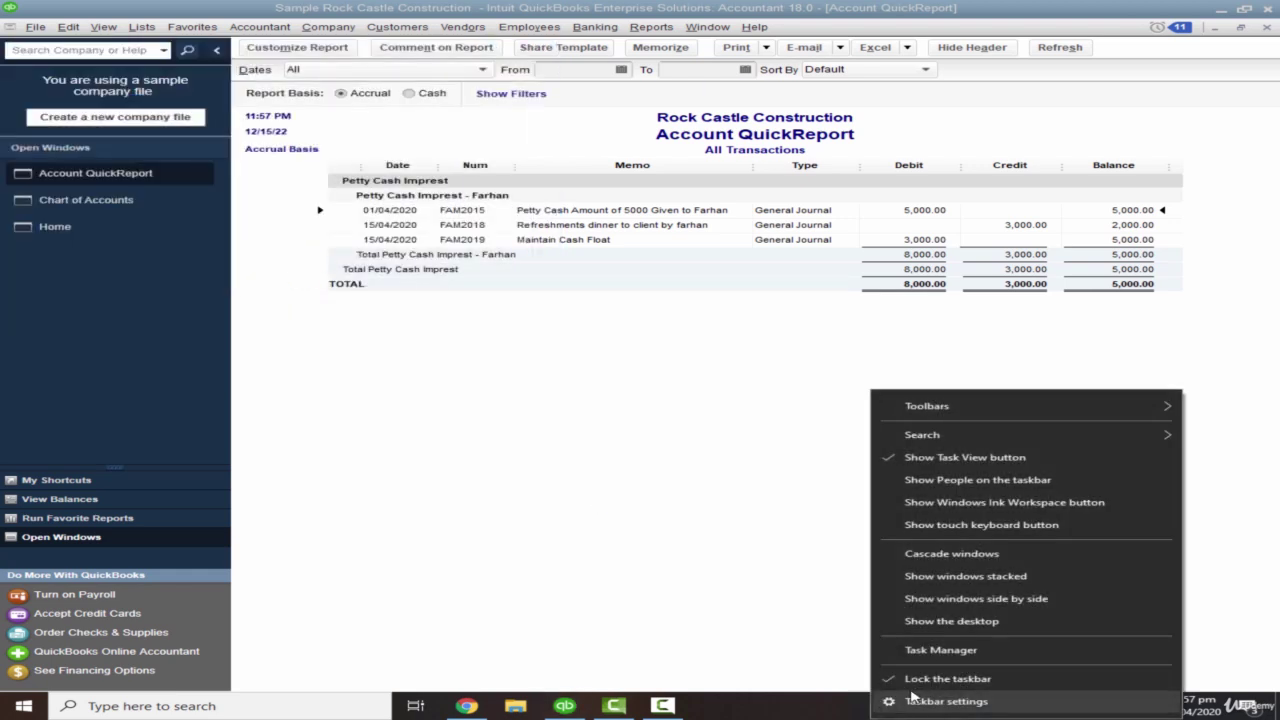
left_click(952, 621)
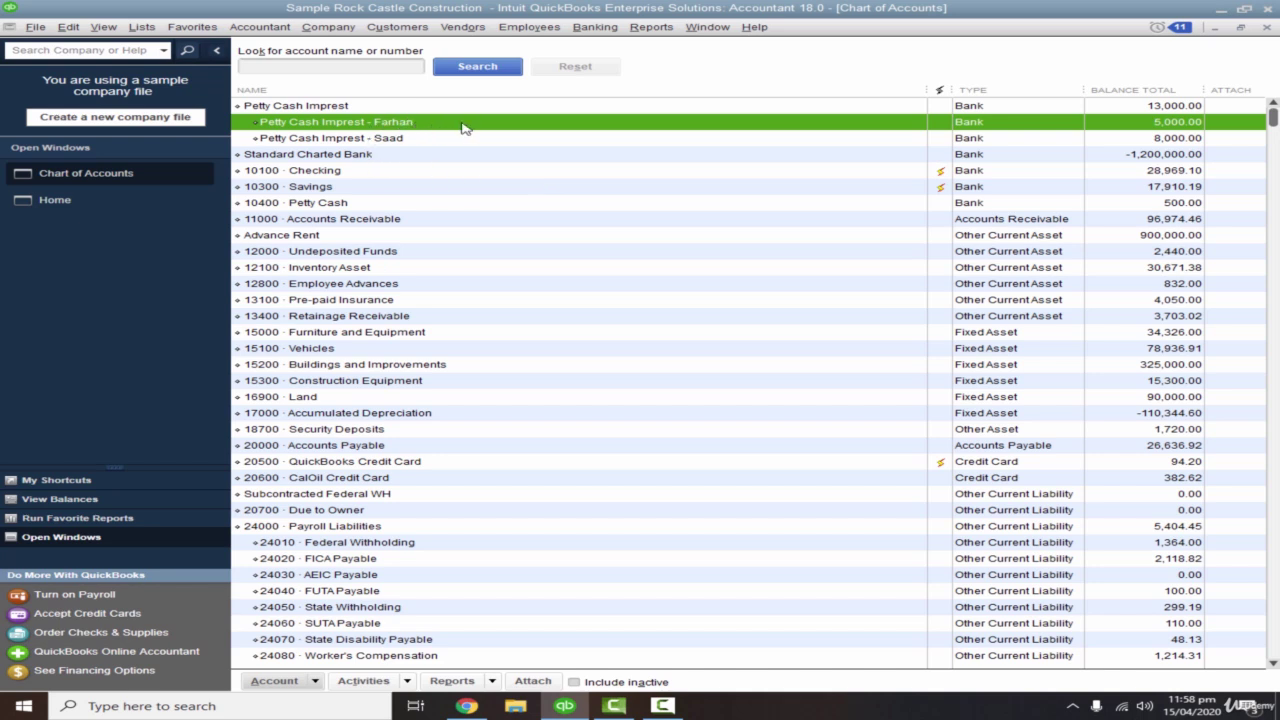
left_click(397, 140)
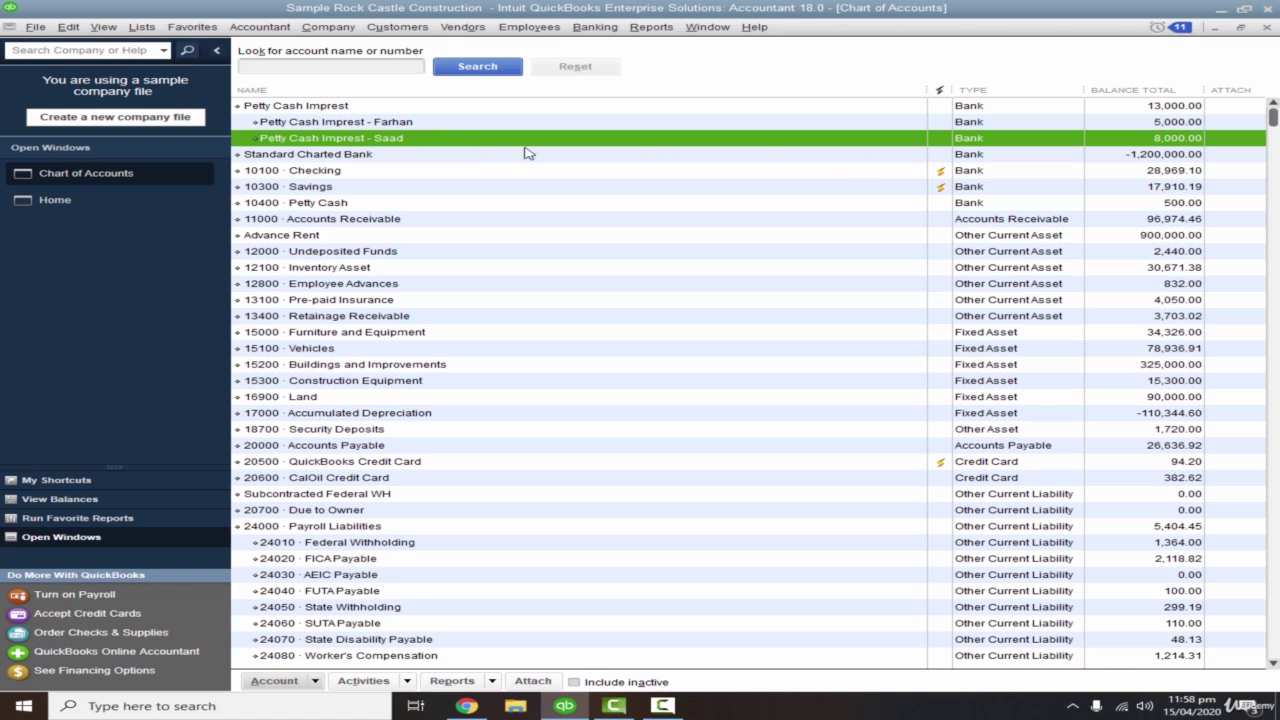
right_click(352, 141)
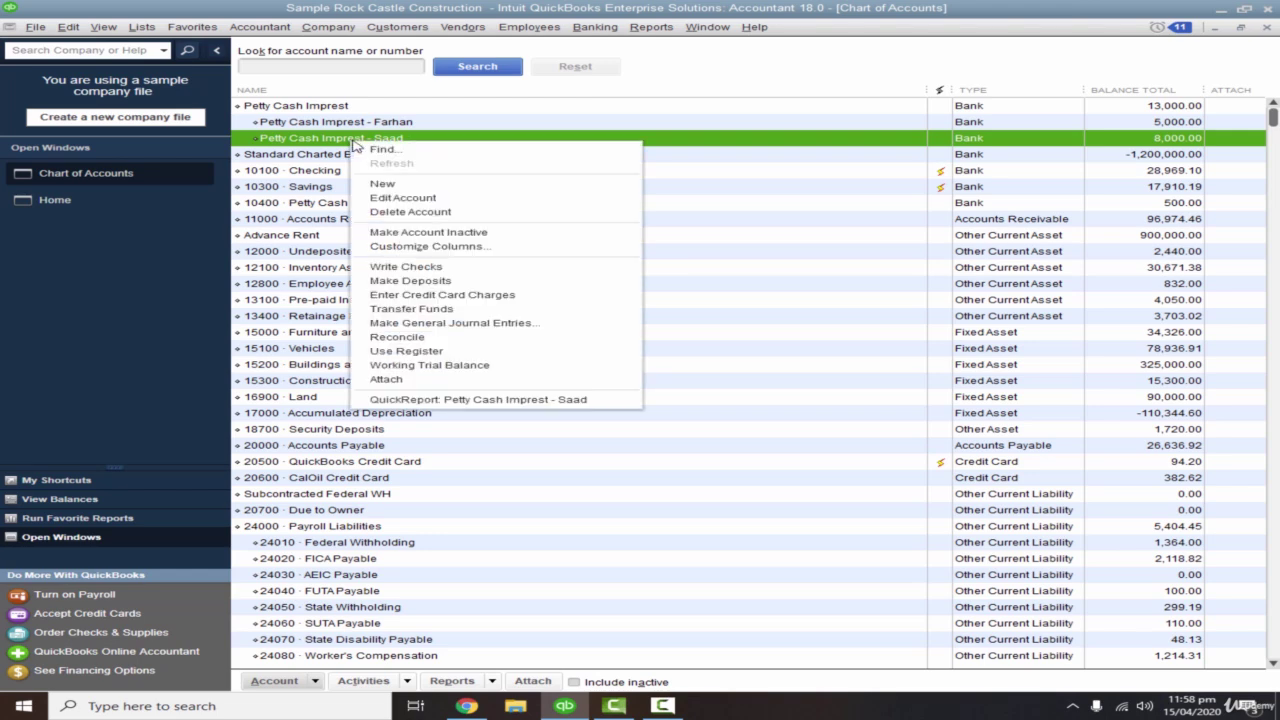
left_click(405, 201)
left_click(645, 250)
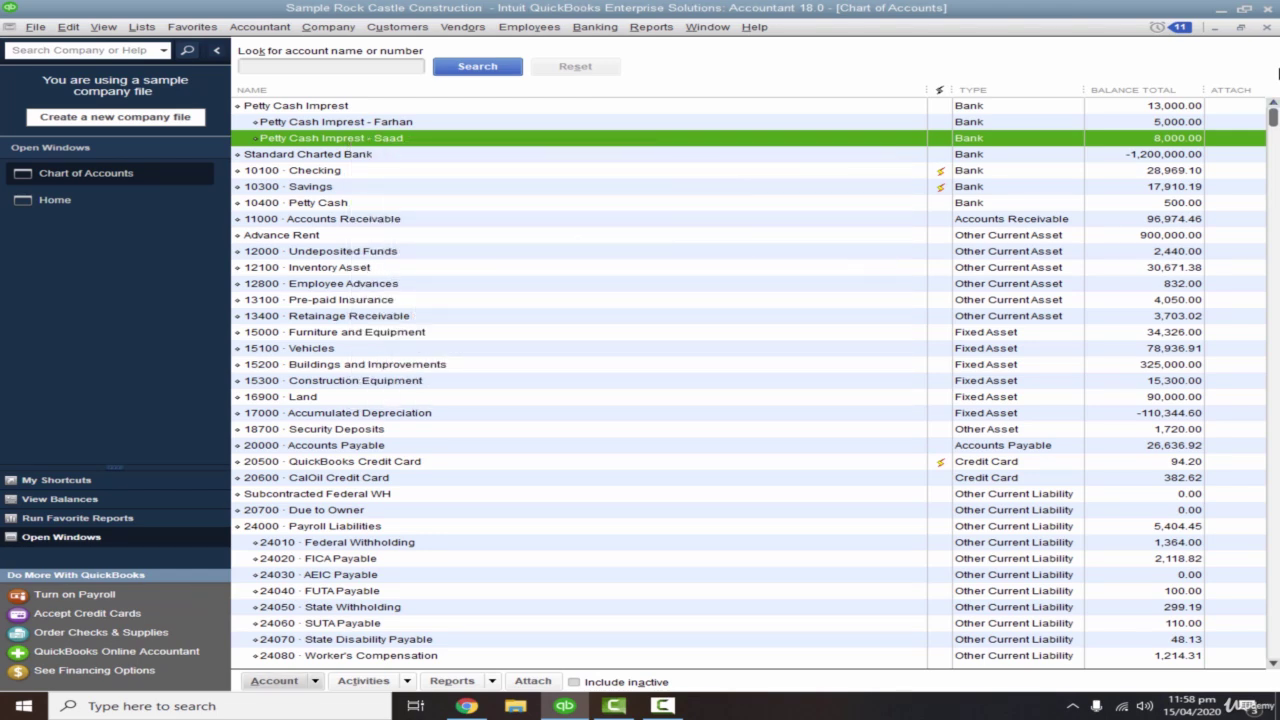
left_click(1267, 28)
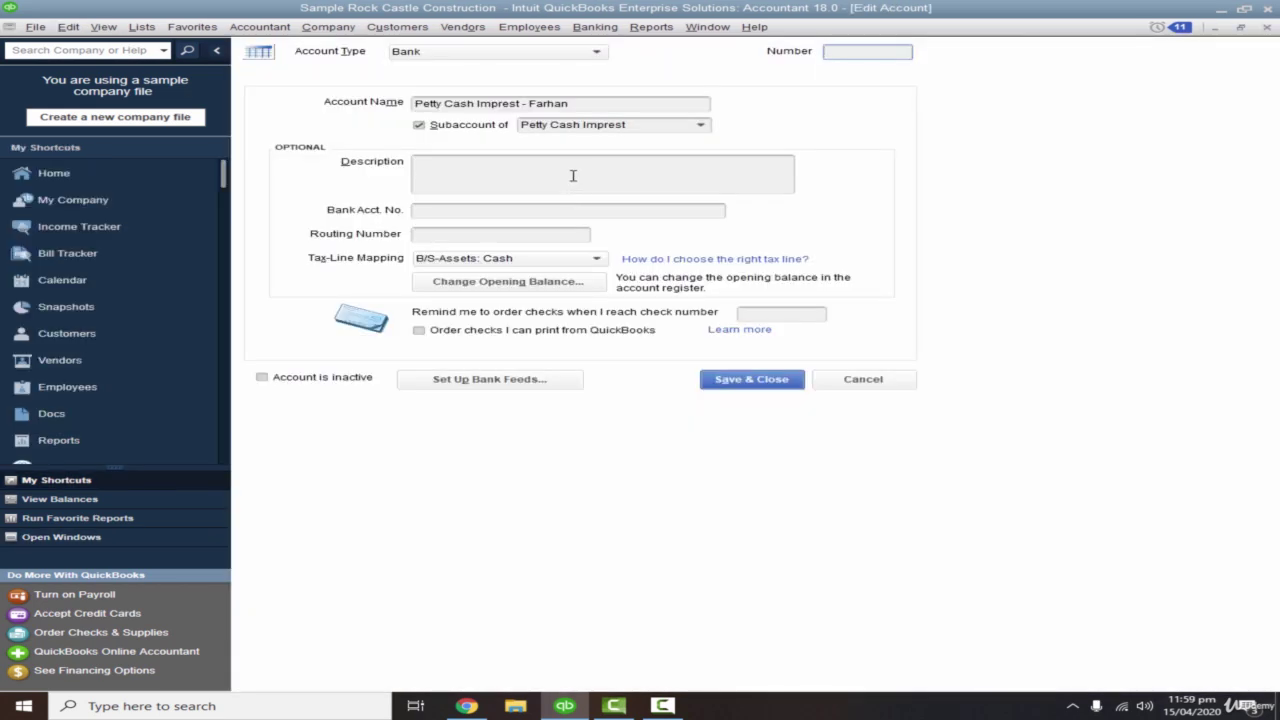
- Set the description of the first-listed Petty Cash Imprest subaccount to "Float of 5000" and save the account
left_click(573, 175)
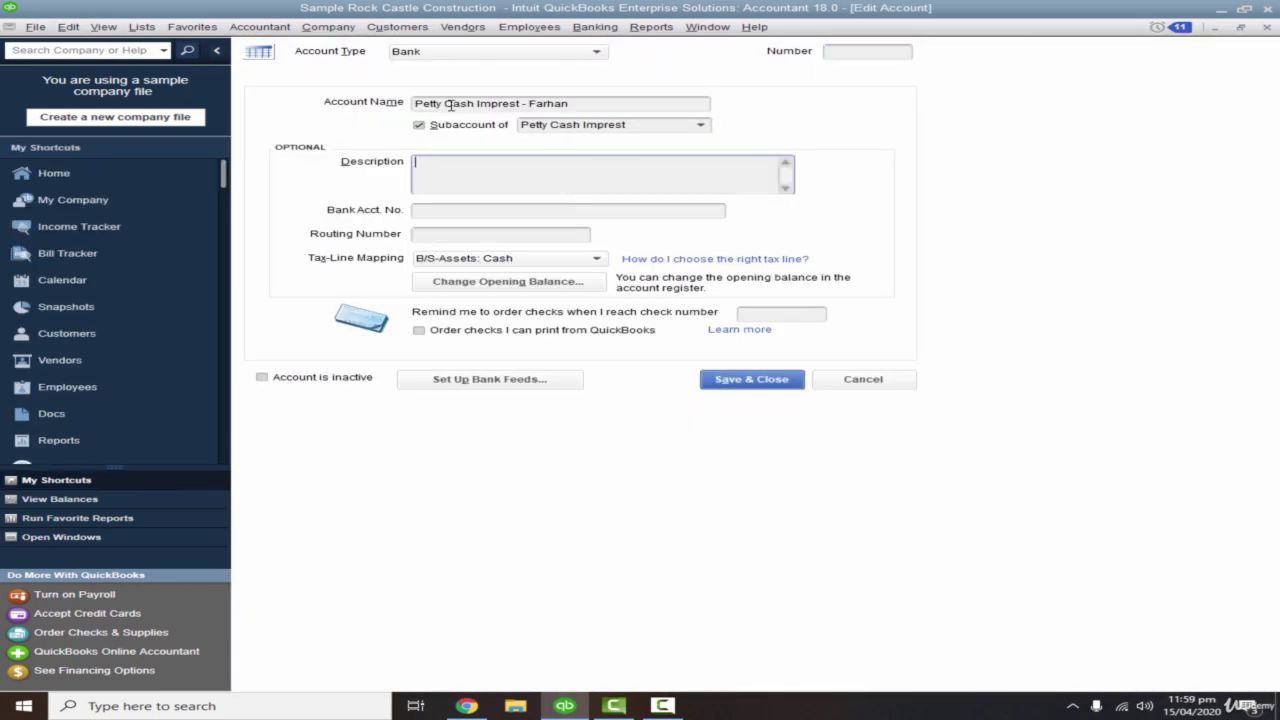
left_click(633, 104)
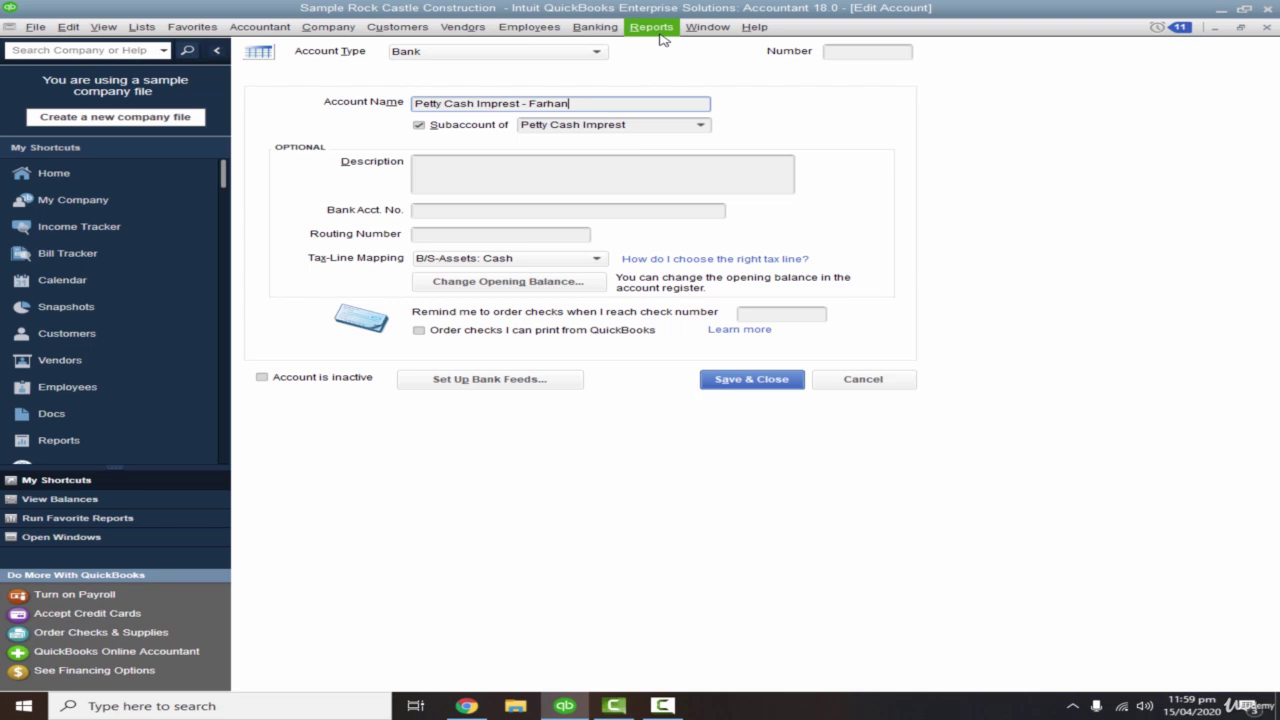
left_click(552, 170)
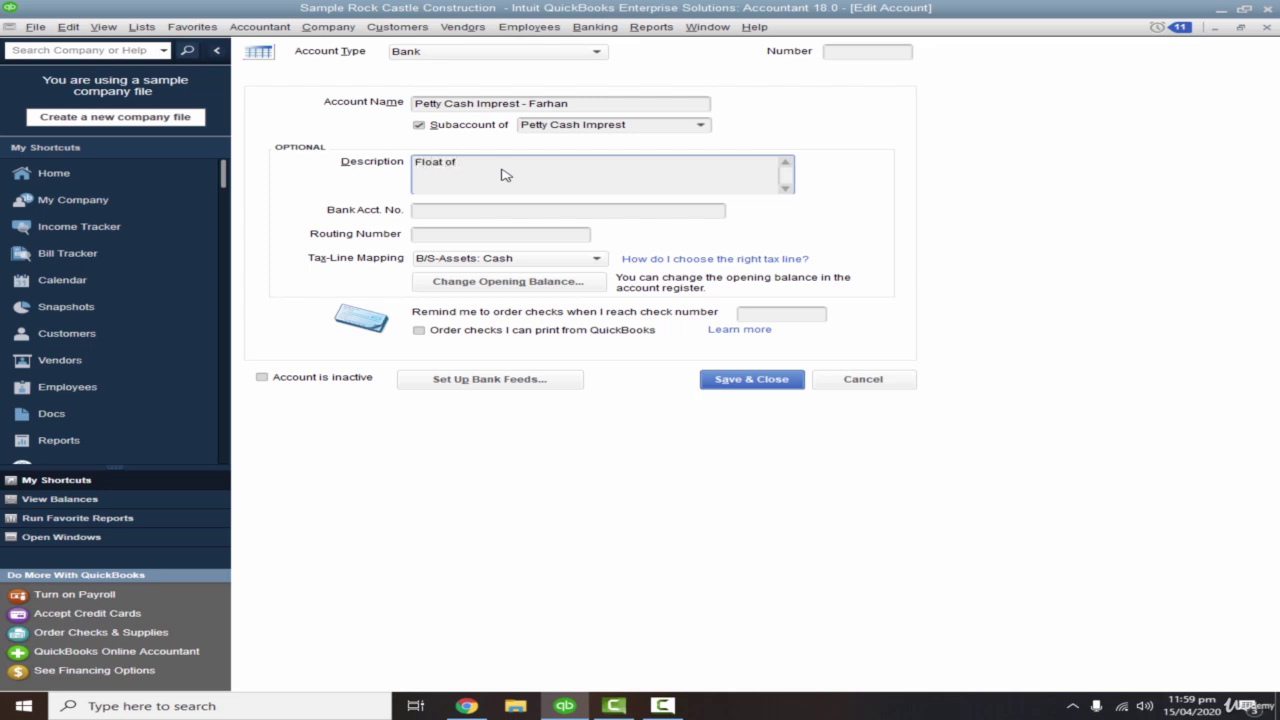
type("Float of 5000")
left_click(760, 383)
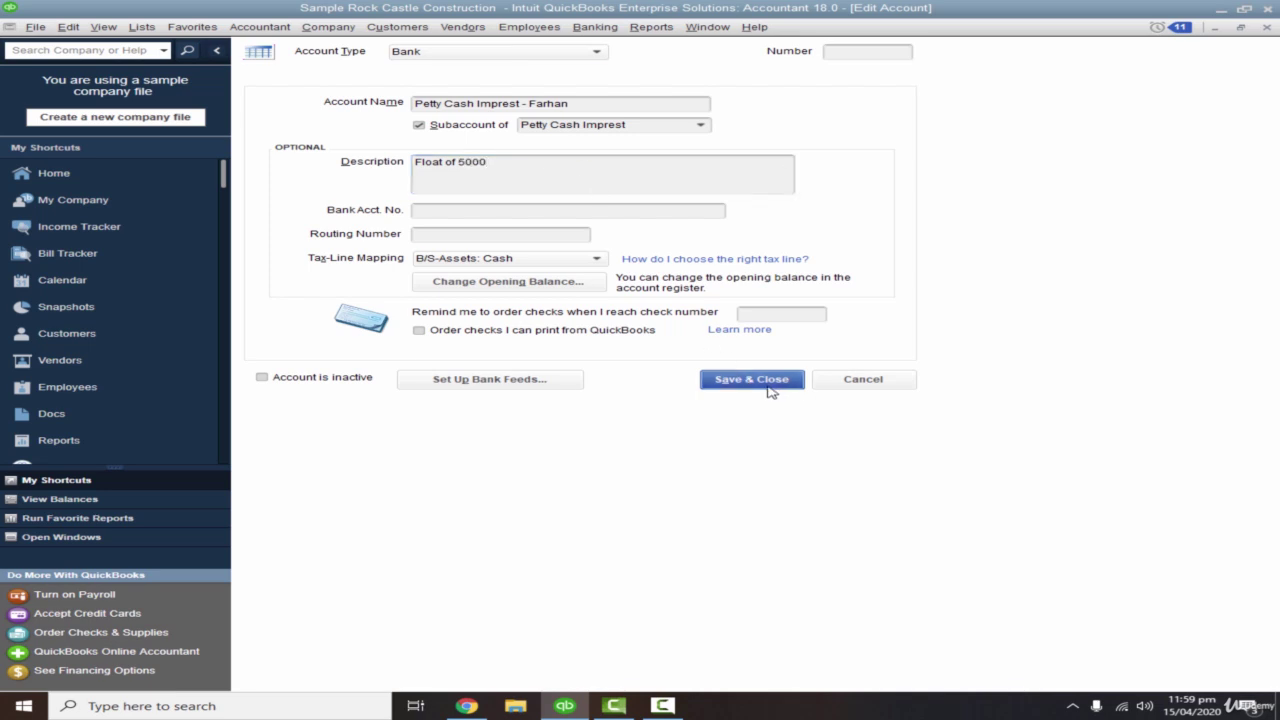
- Set the description of the second-listed Petty Cash Imprest subaccount to "Float of 10000" and save the account
left_click(418, 142)
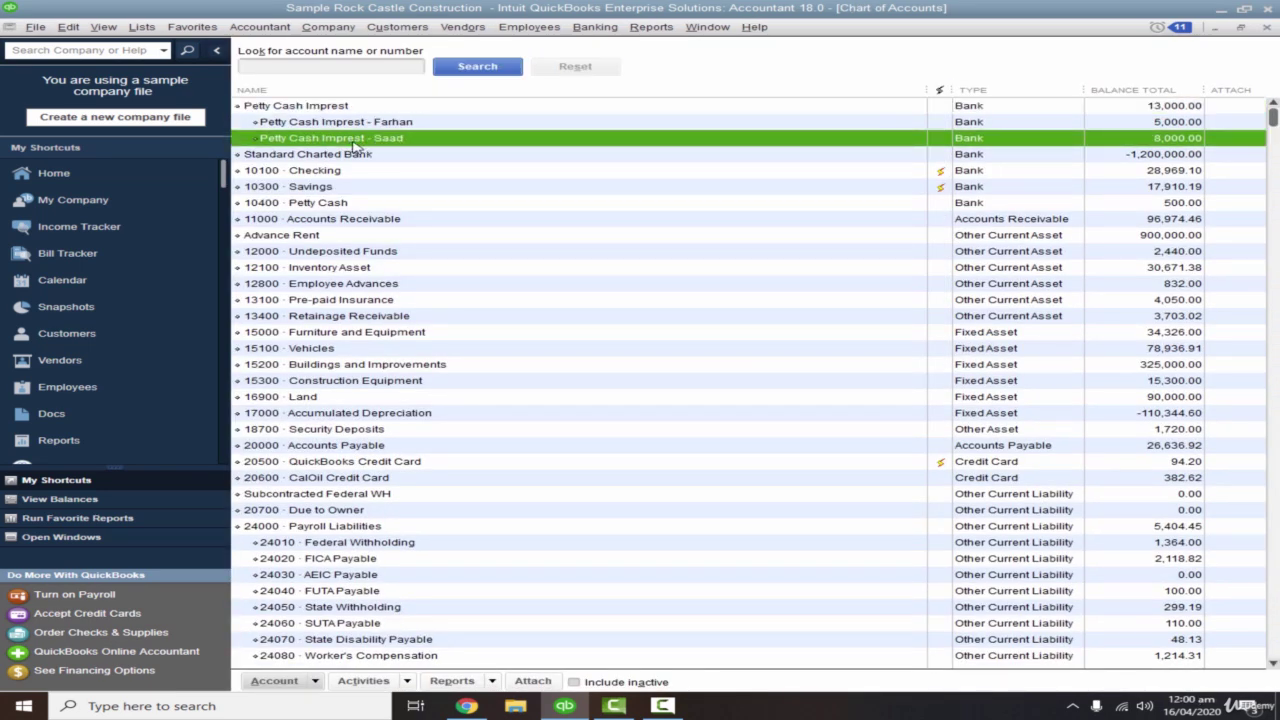
right_click(418, 142)
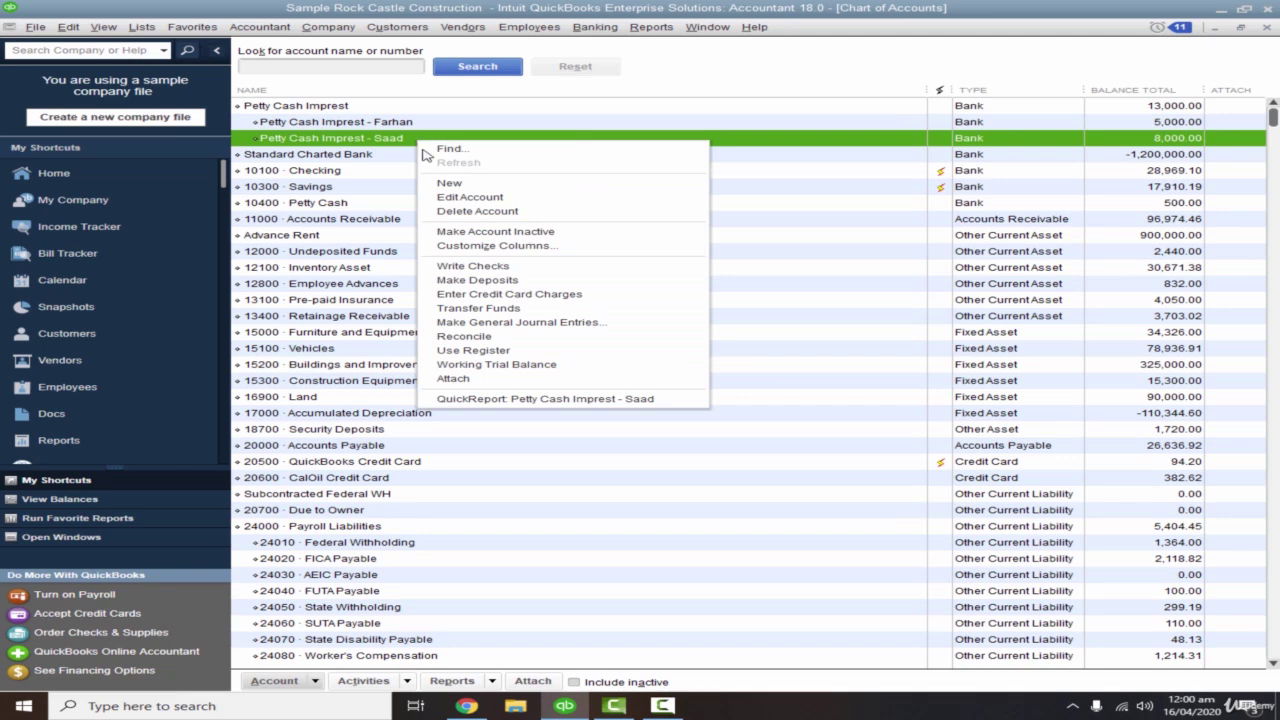
left_click(462, 203)
left_click(611, 174)
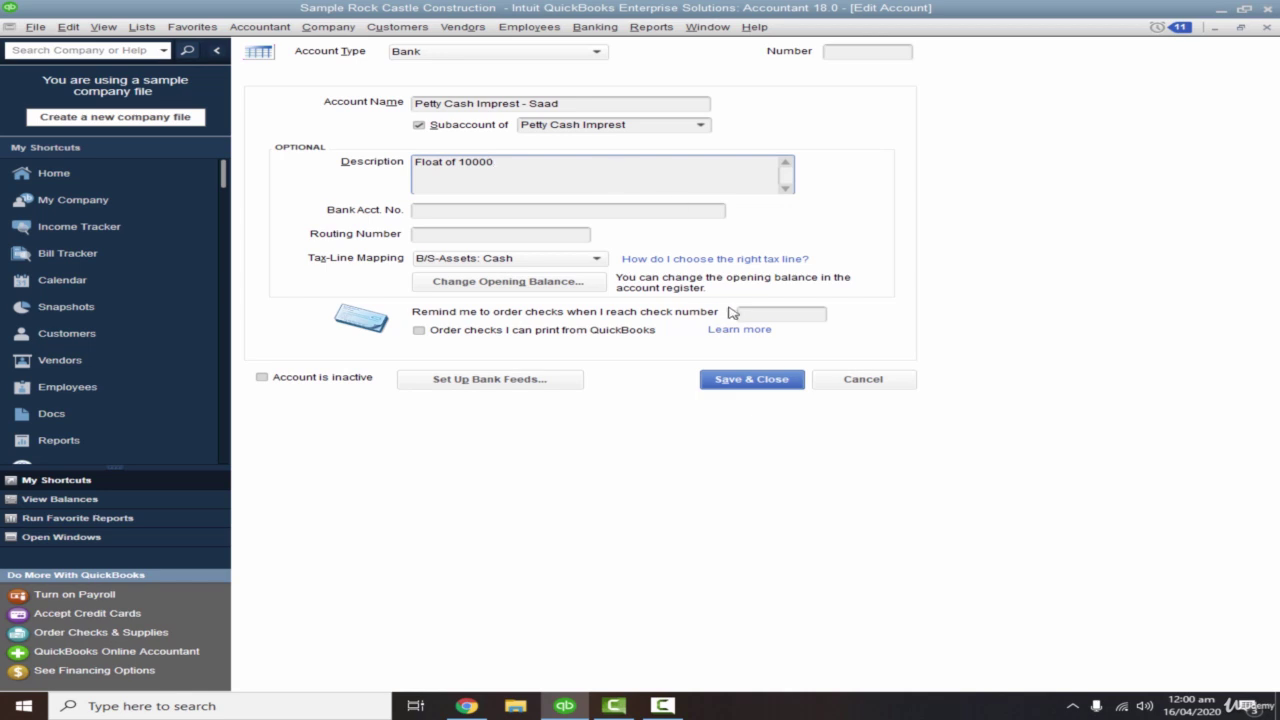
left_click(780, 380)
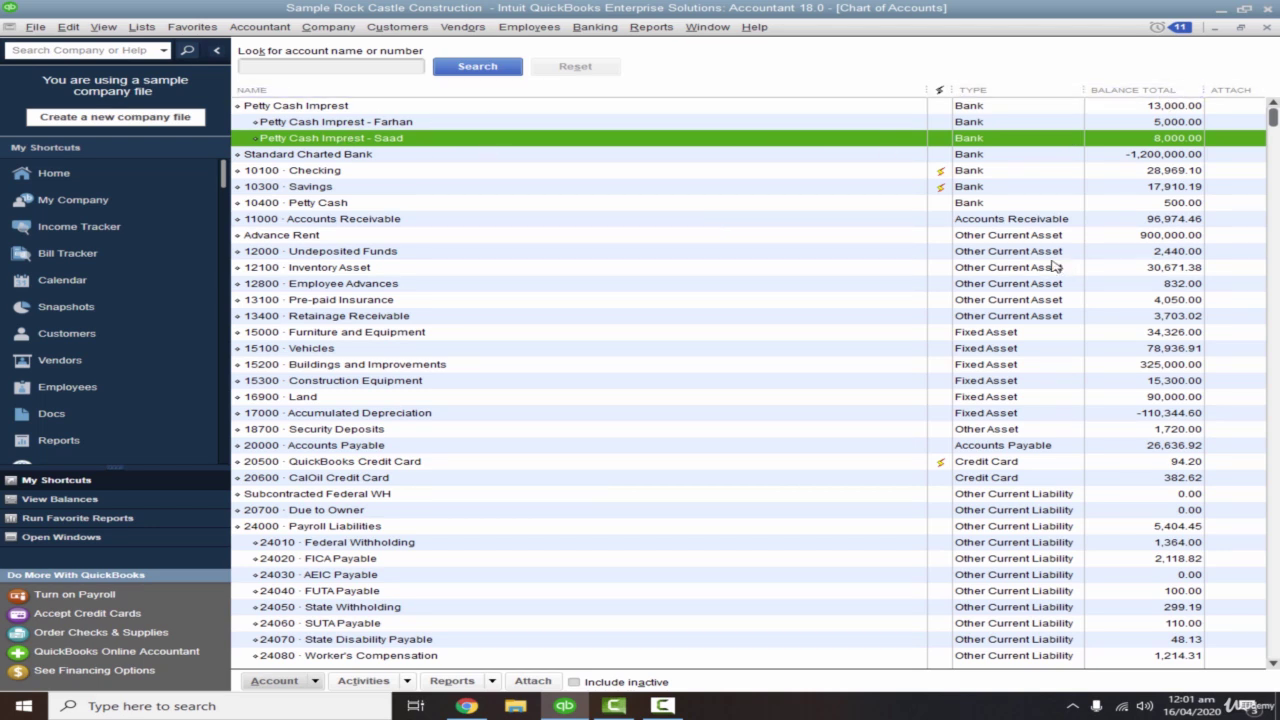
- Open the column customization for the Chart of Accounts and remove the Attach column from the chosen columns
right_click(884, 94)
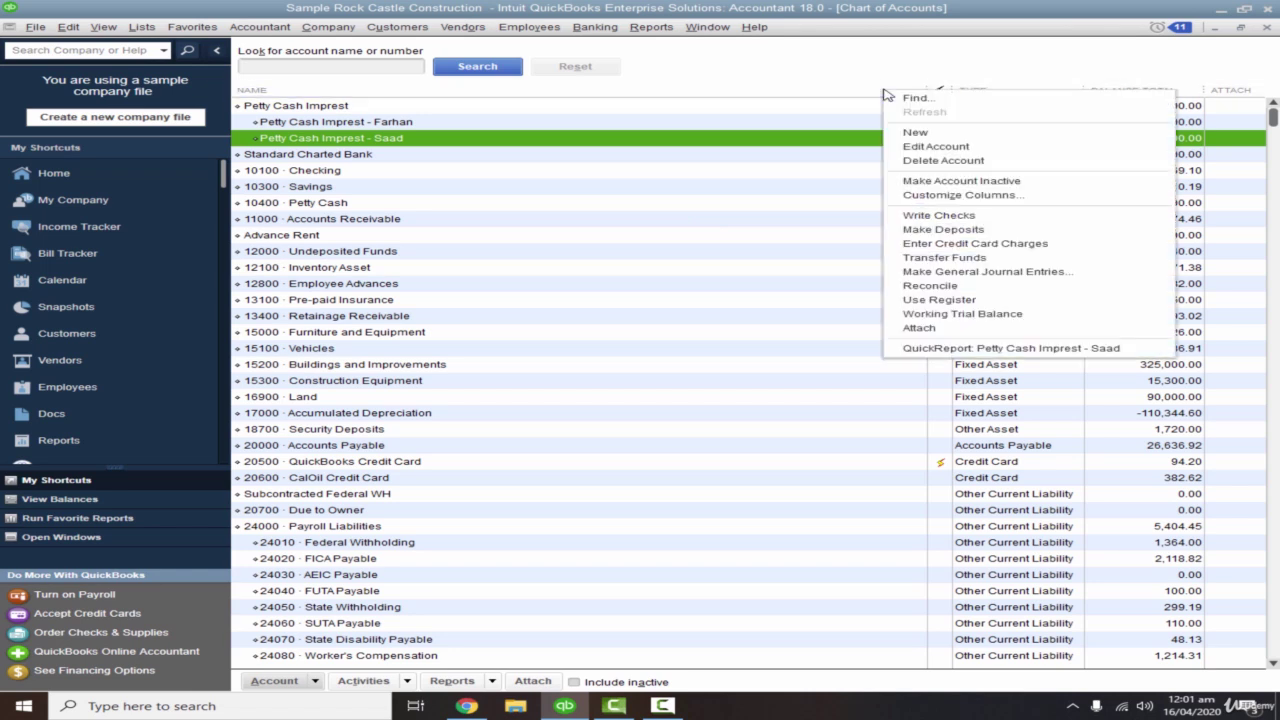
left_click(752, 187)
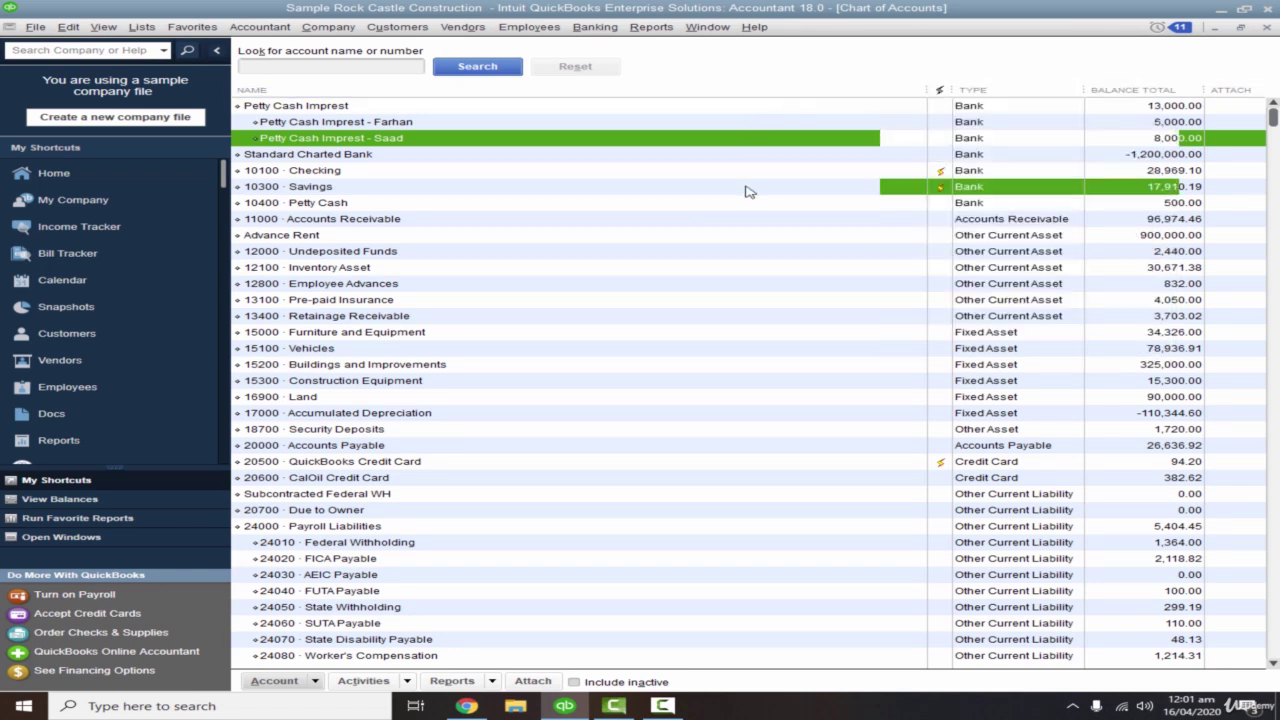
right_click(640, 96)
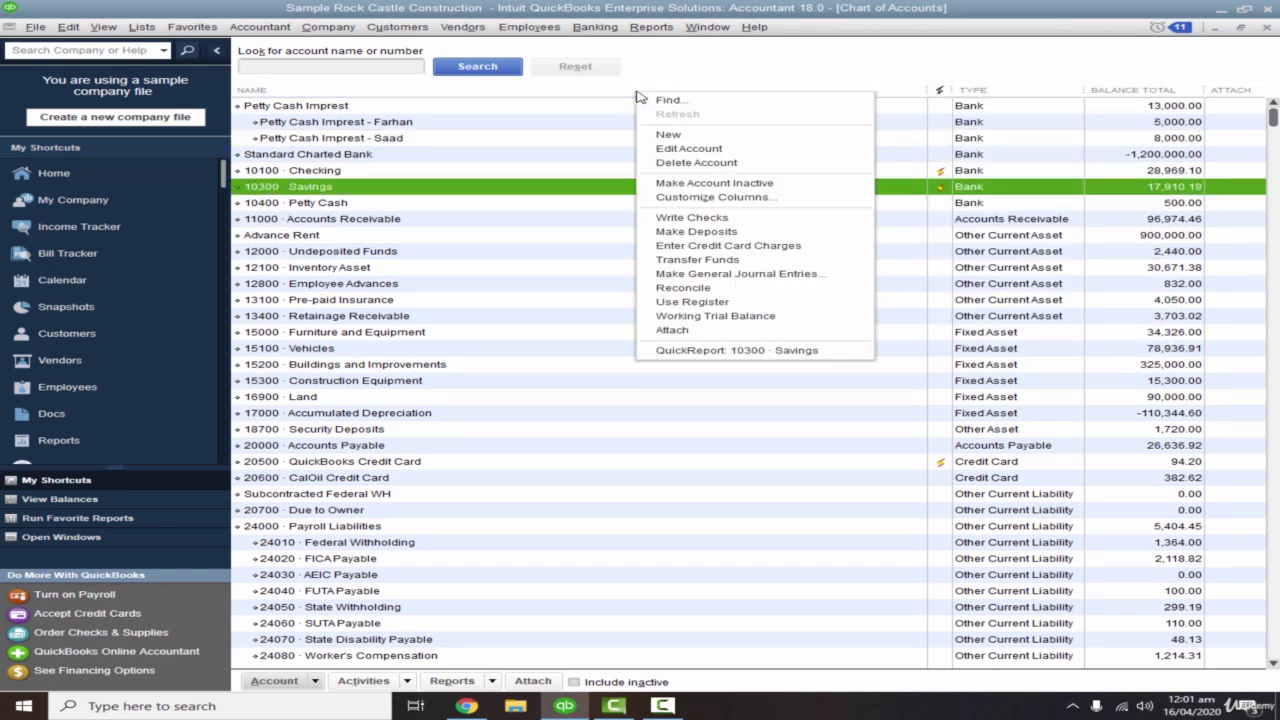
left_click(698, 198)
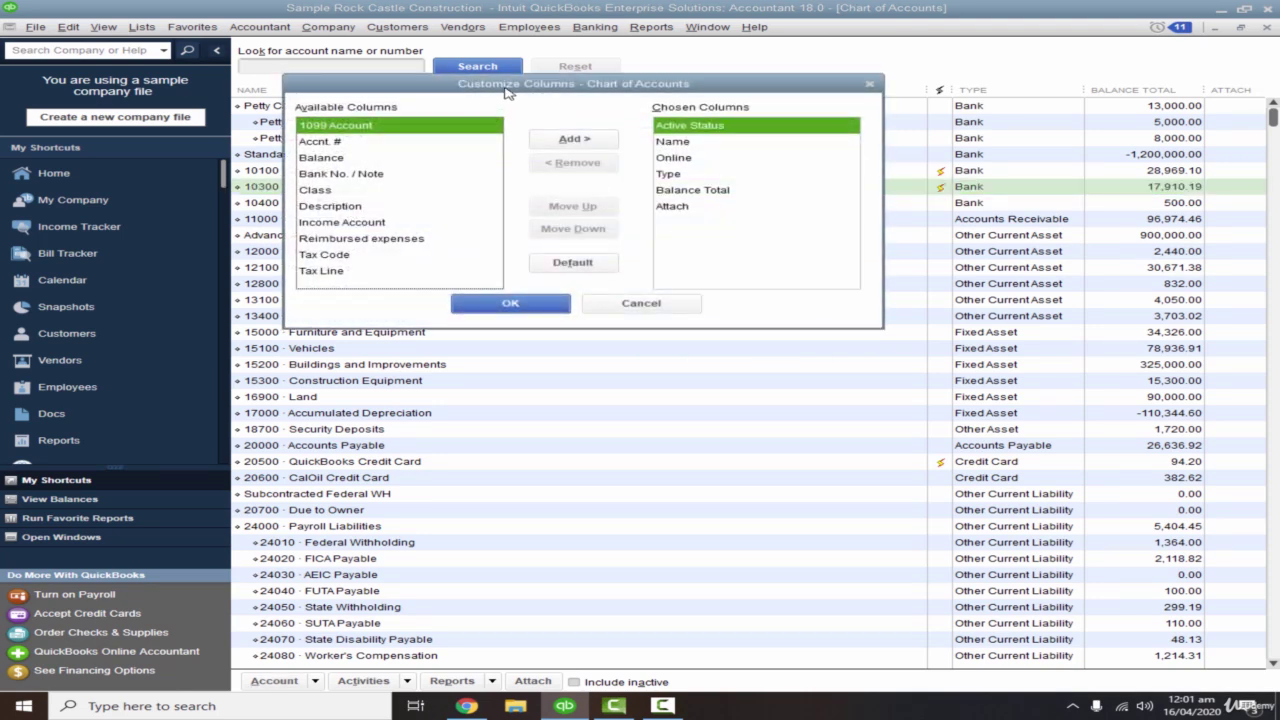
left_click_drag(508, 88, 502, 84)
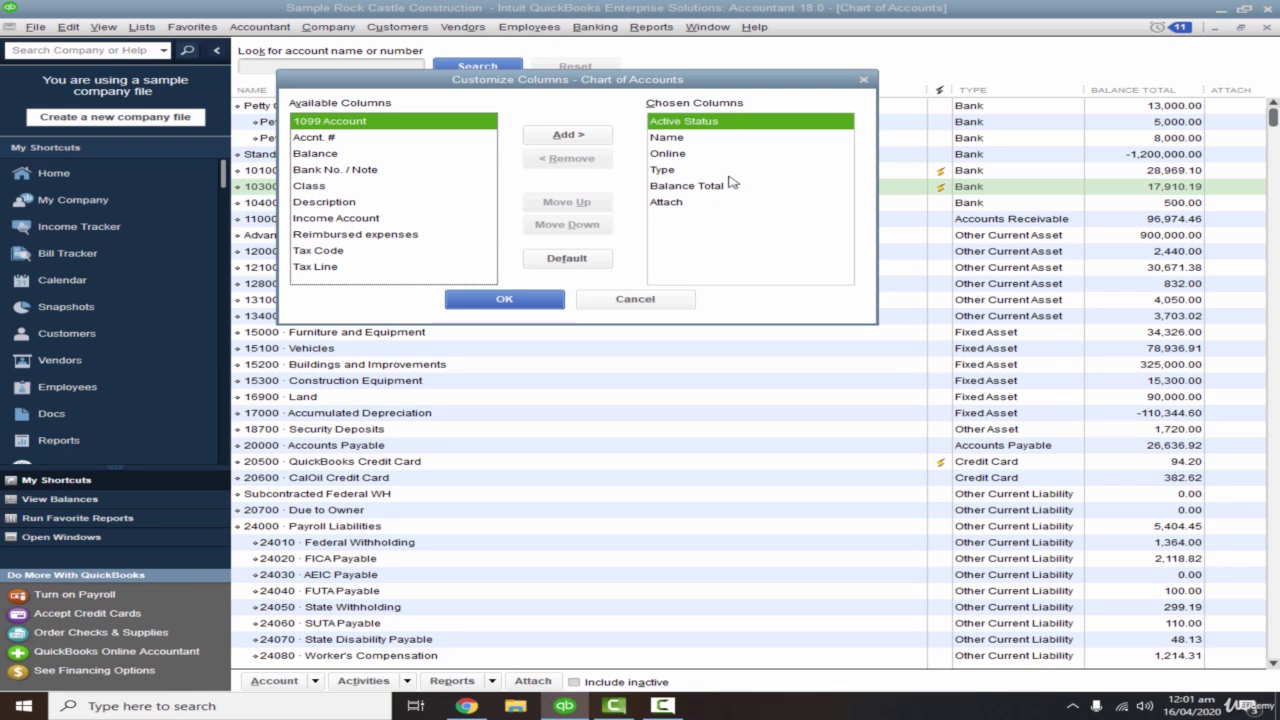
left_click(688, 205)
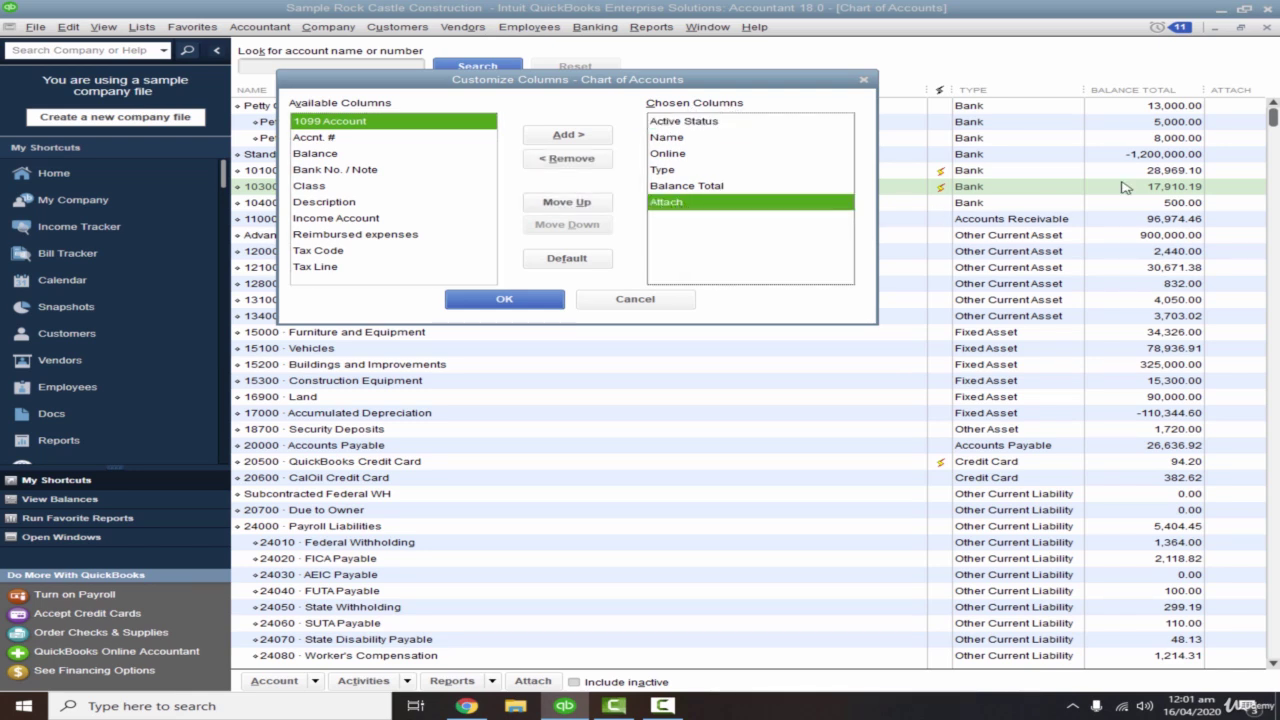
left_click(567, 158)
- Remove the Online column from the chosen columns of the Chart of Accounts
left_click(710, 171)
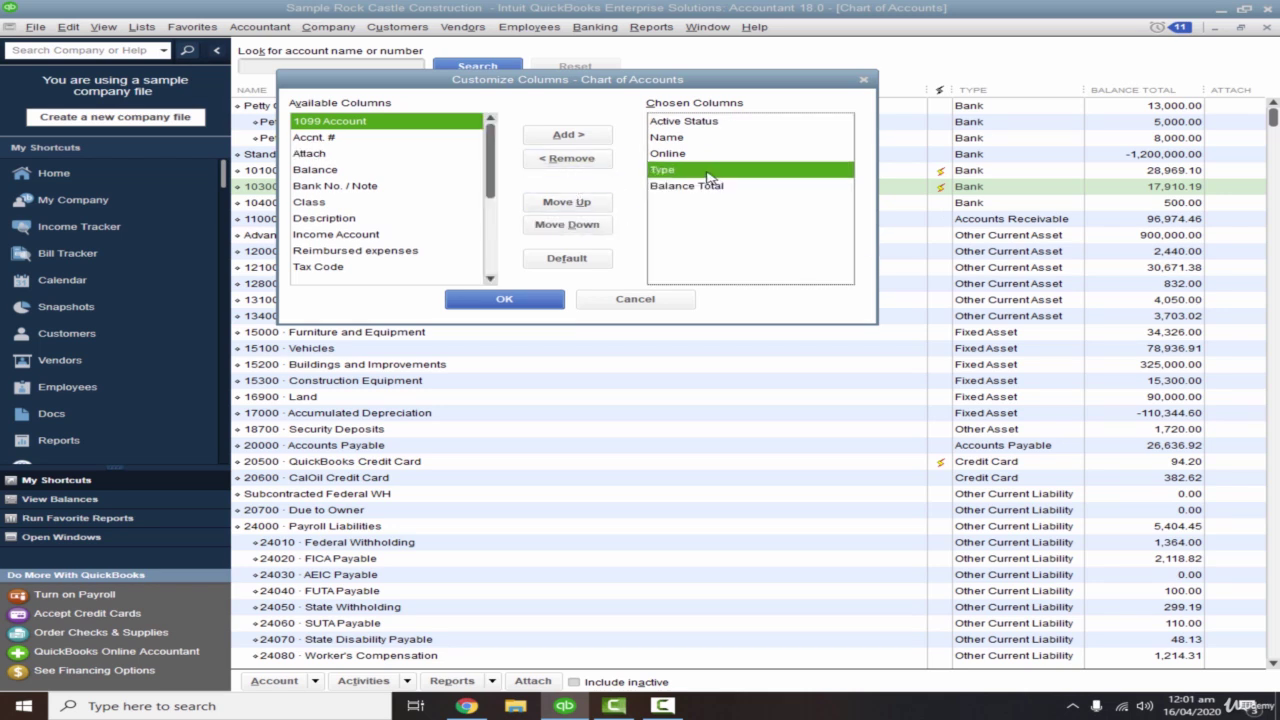
left_click(703, 153)
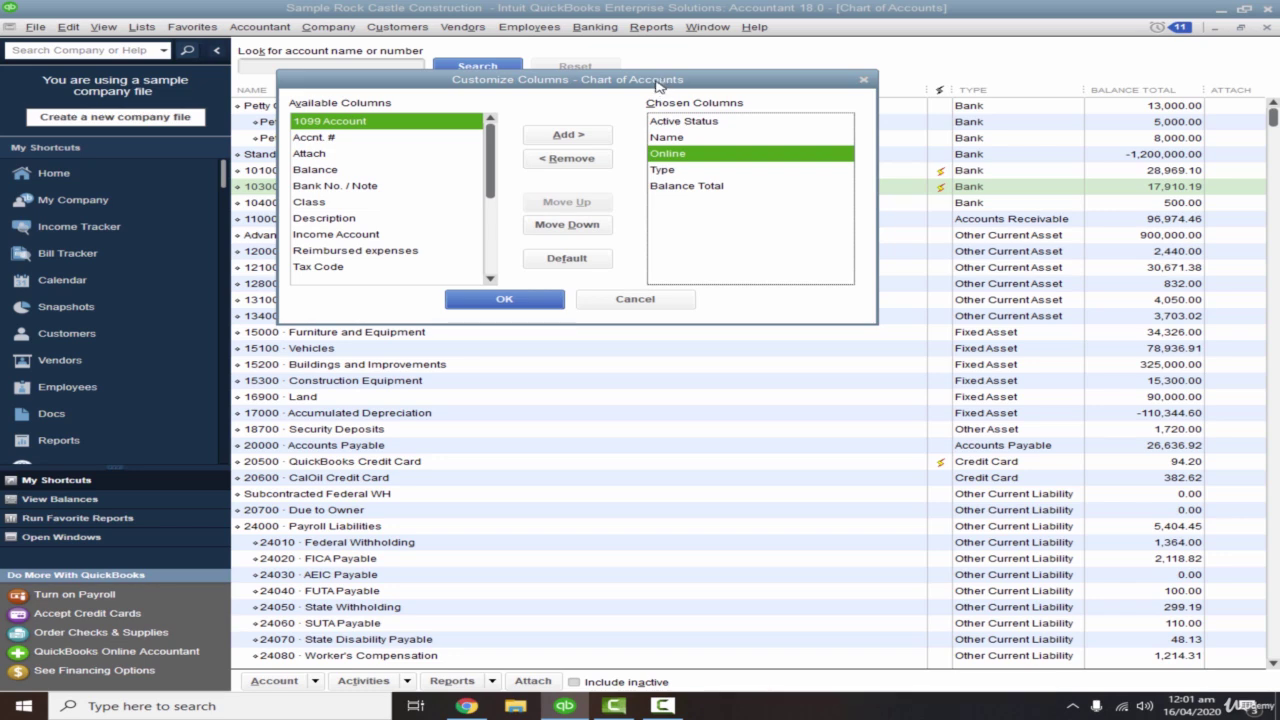
left_click_drag(662, 82, 649, 123)
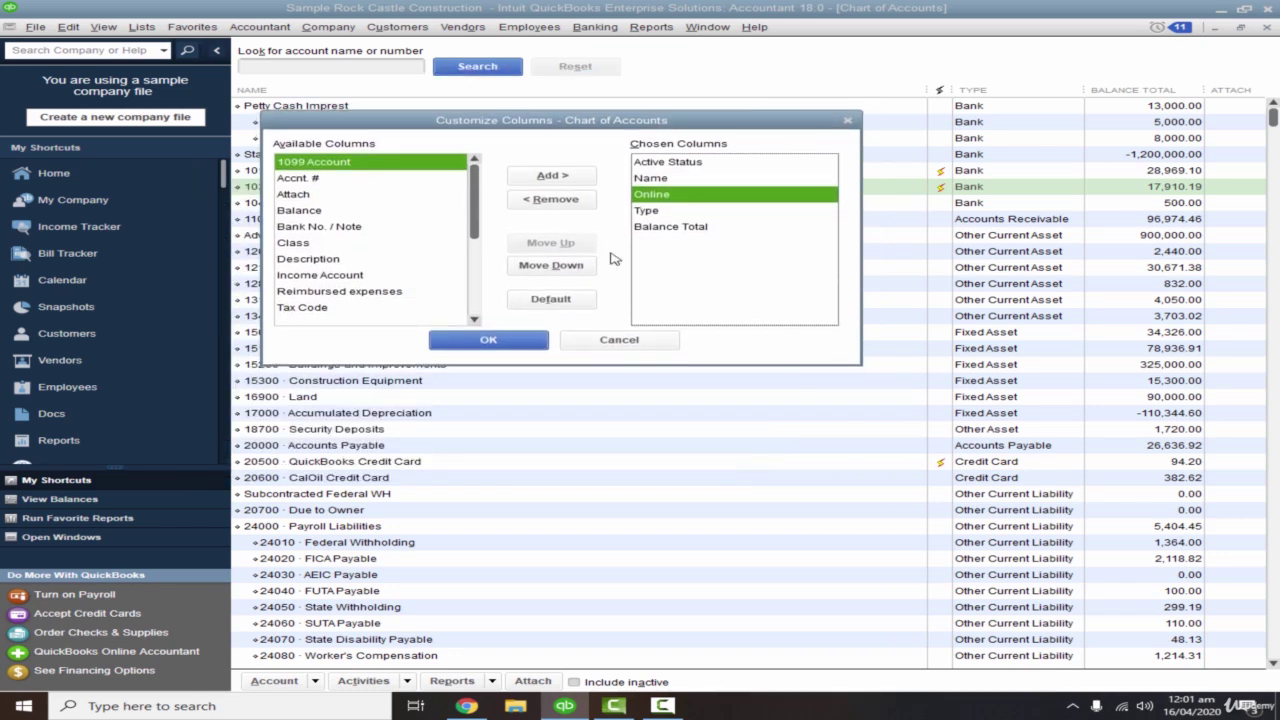
left_click(551, 199)
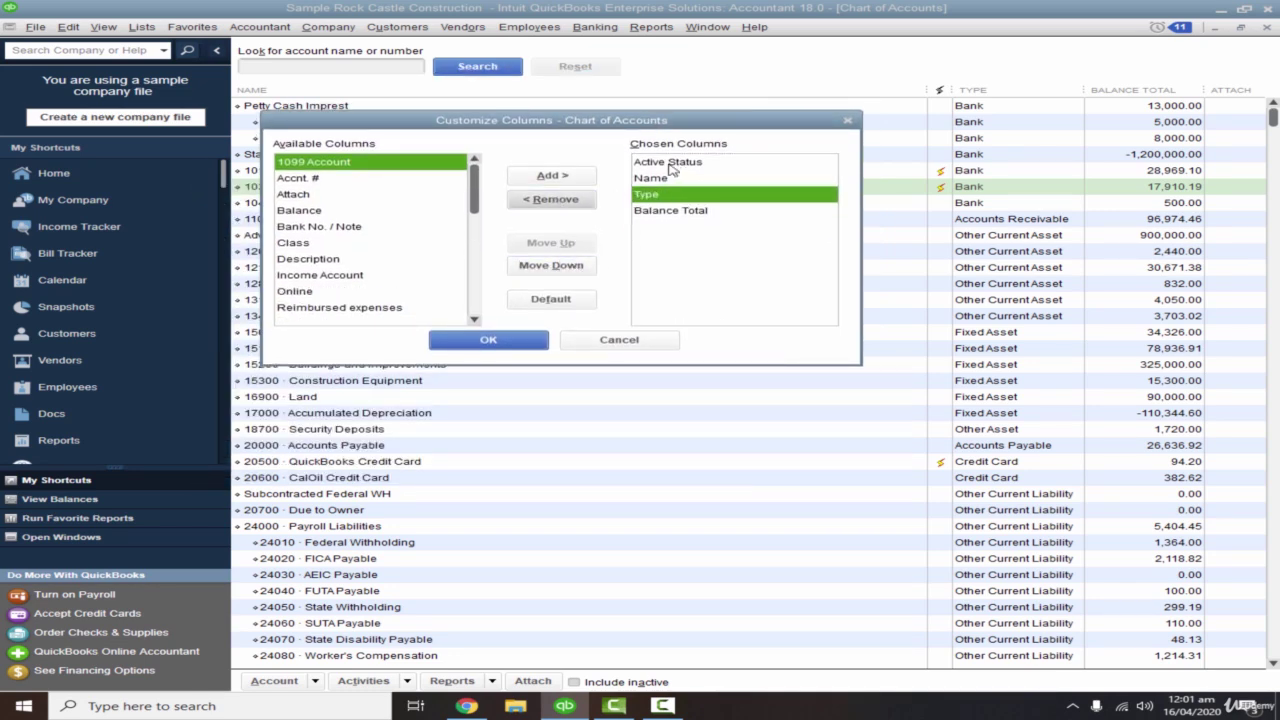
- Add the Description column to the chosen columns and place it directly after Name
left_click(324, 252)
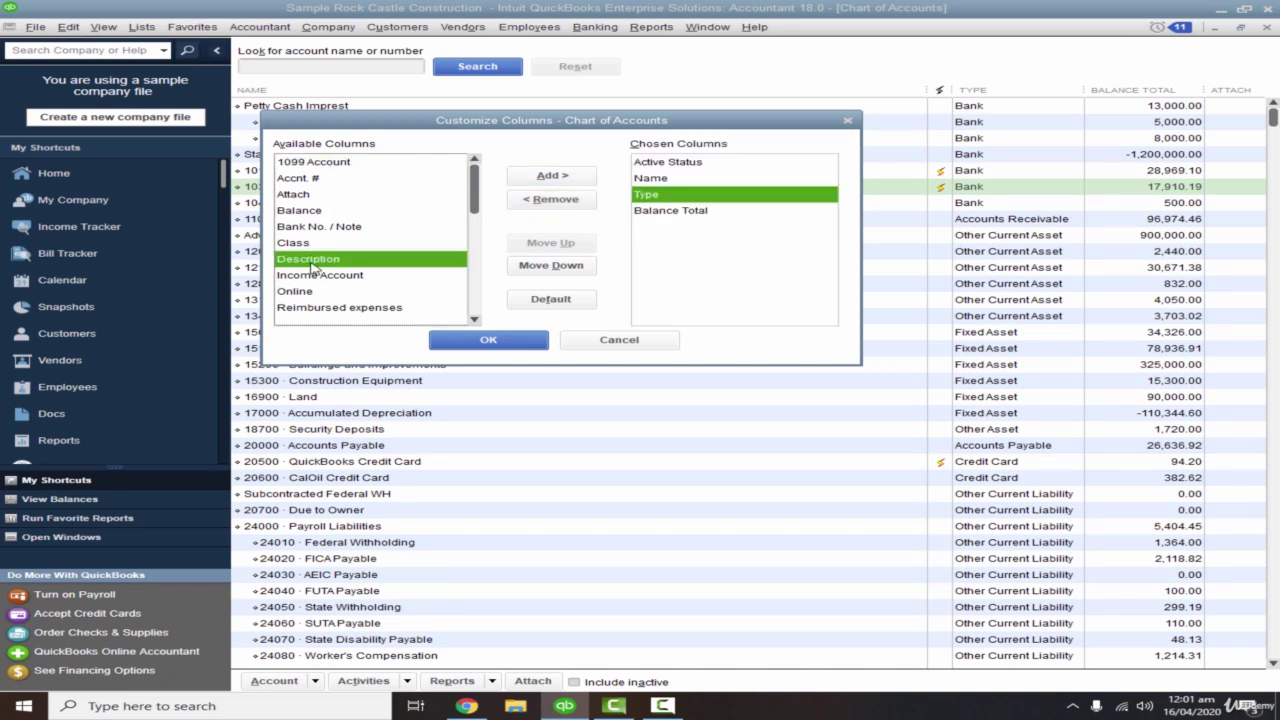
left_click(548, 177)
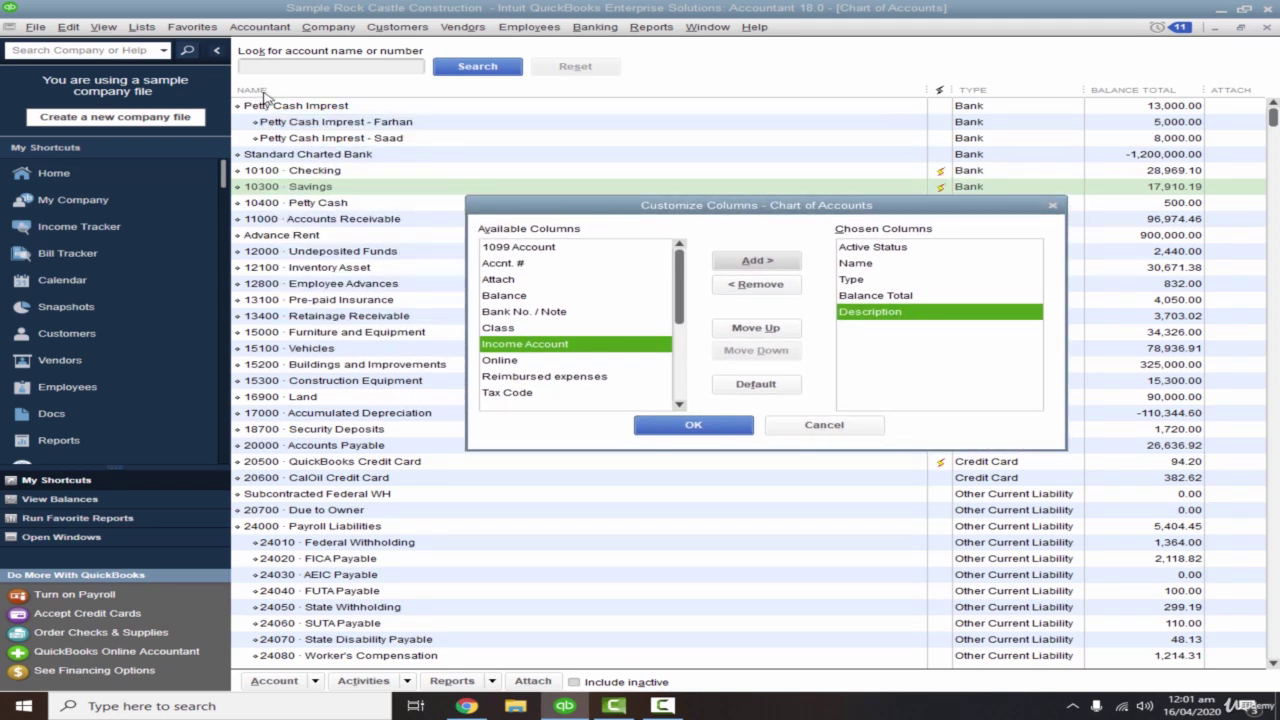
left_click(757, 329)
left_click(757, 329)
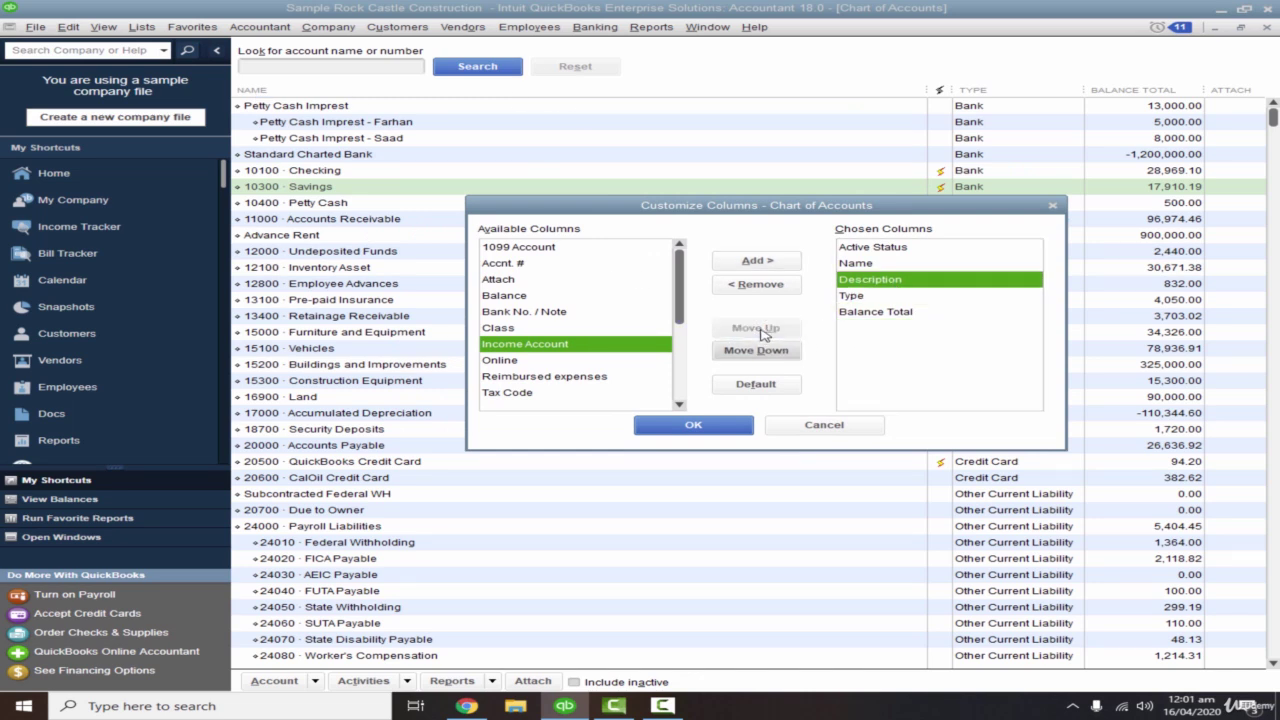
- Apply the customized column layout to the Chart of Accounts and narrow the Description column
left_click(853, 265)
left_click(866, 280)
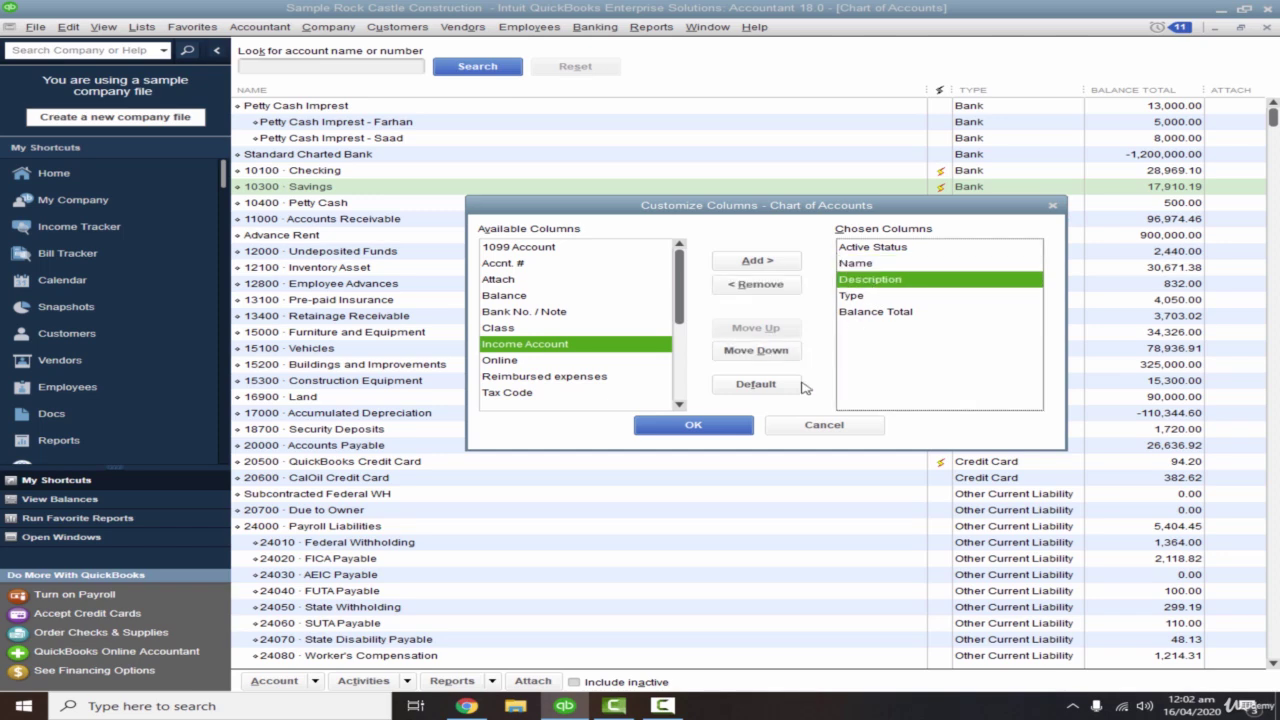
left_click(693, 425)
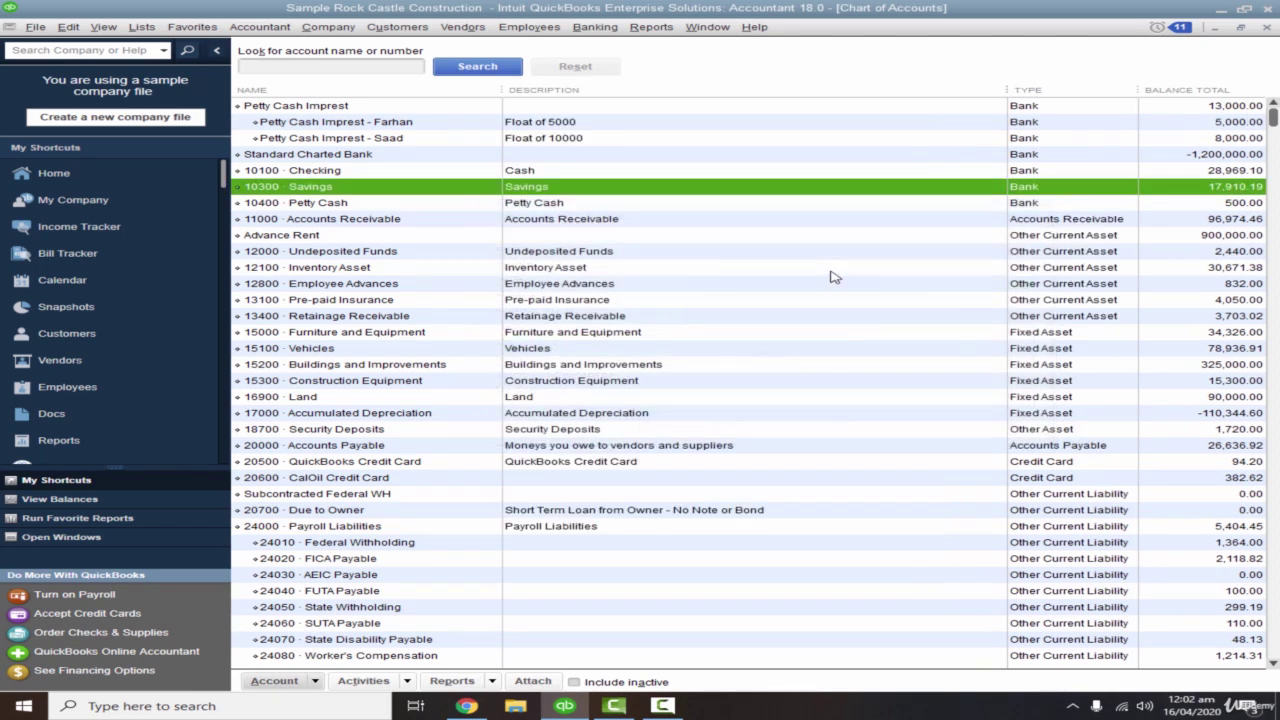
left_click_drag(1006, 90, 876, 90)
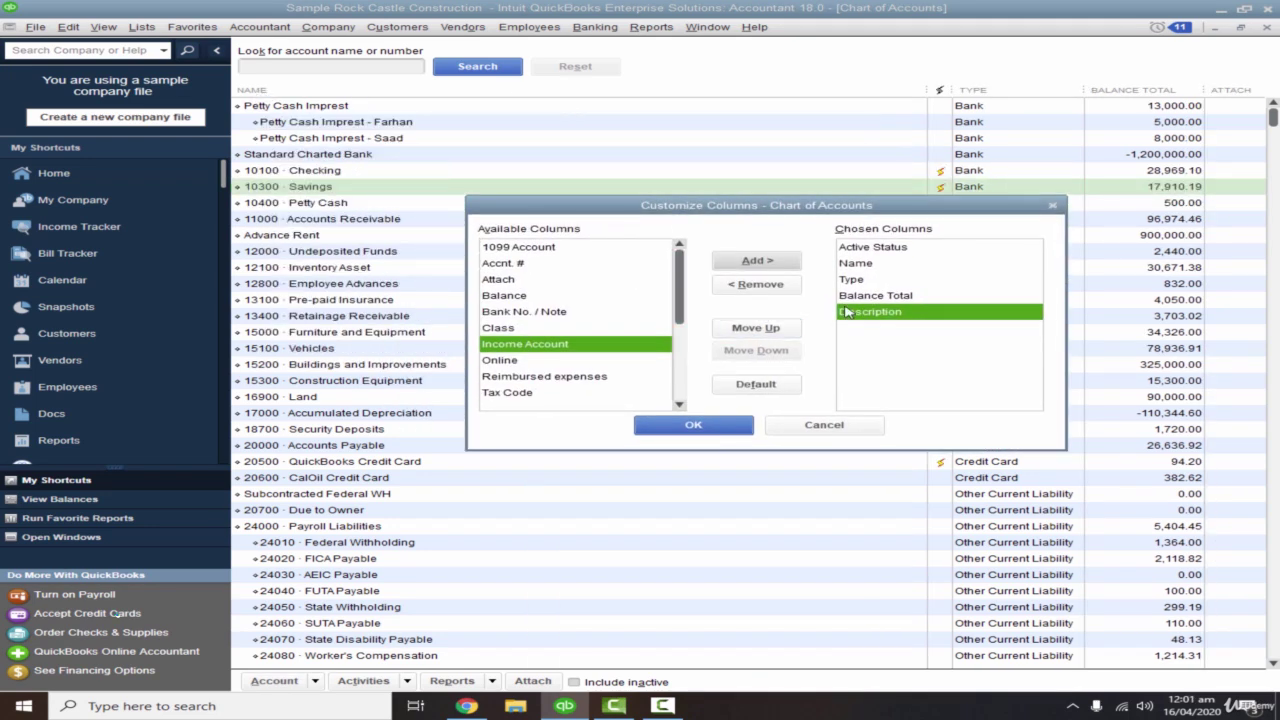
- Move Description up between Name and Type, apply the columns, and reduce the Description column's width
left_click(760, 330)
left_click(757, 329)
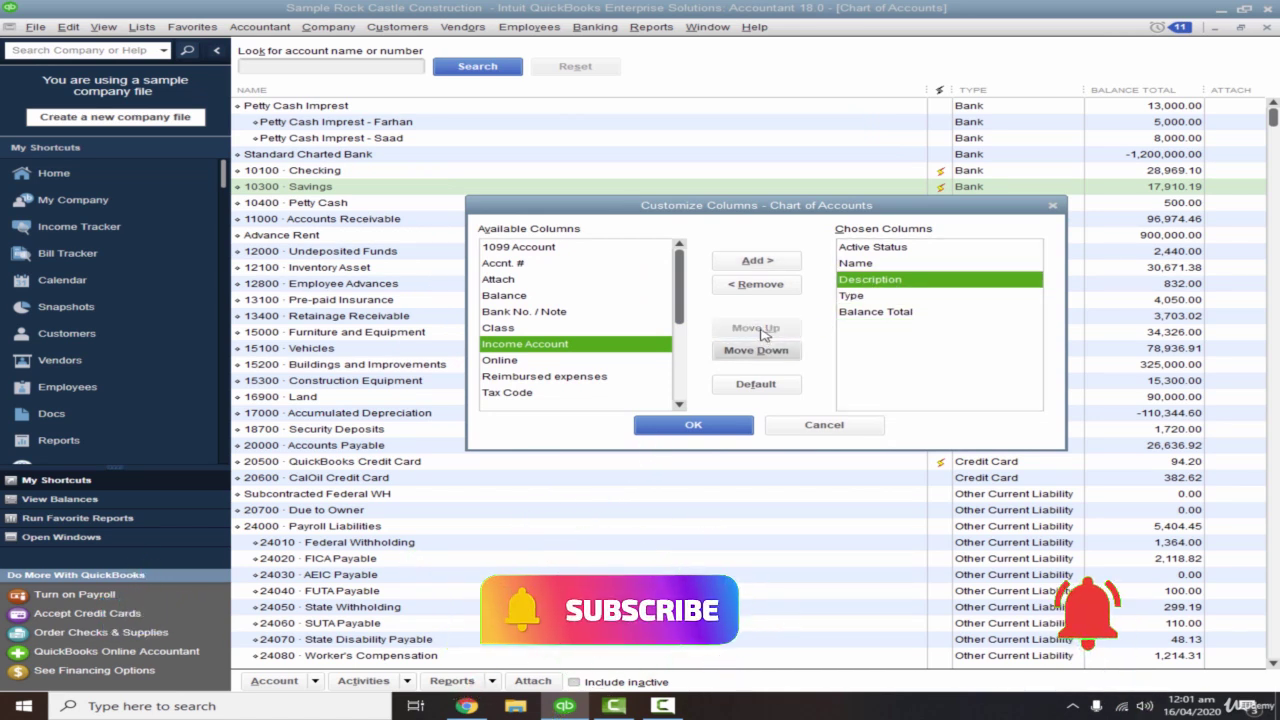
left_click(862, 282)
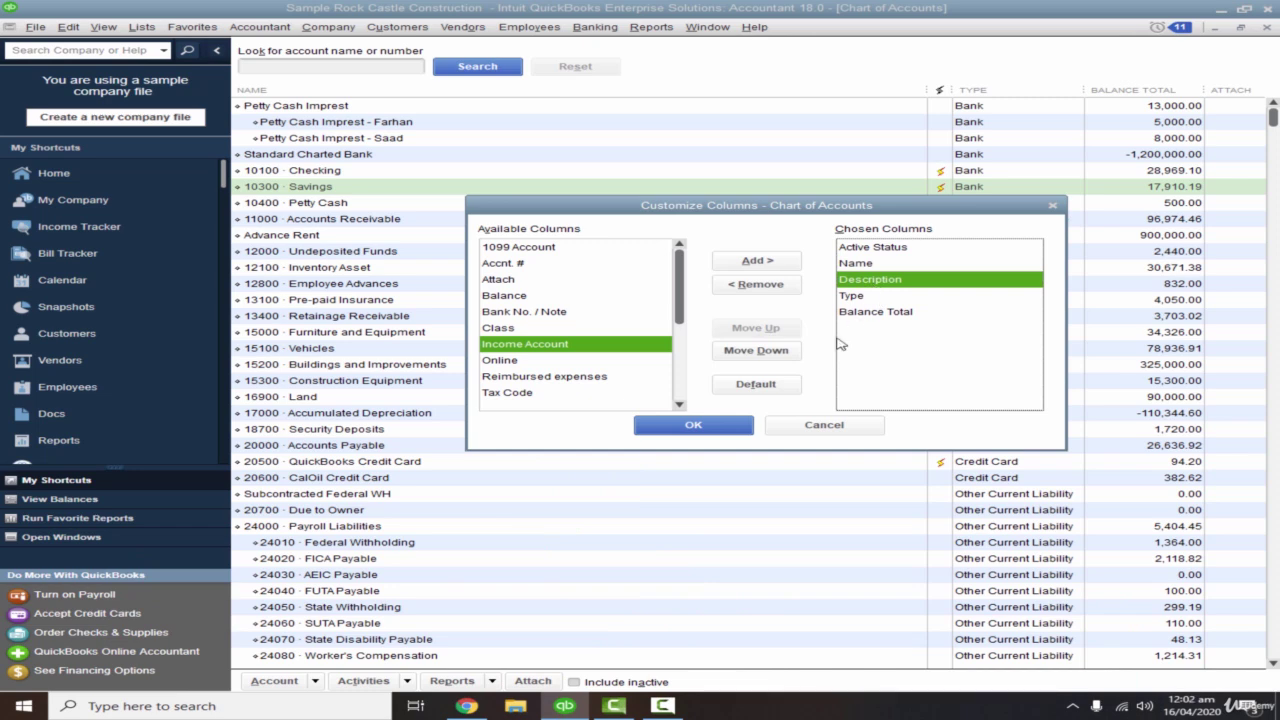
left_click(720, 427)
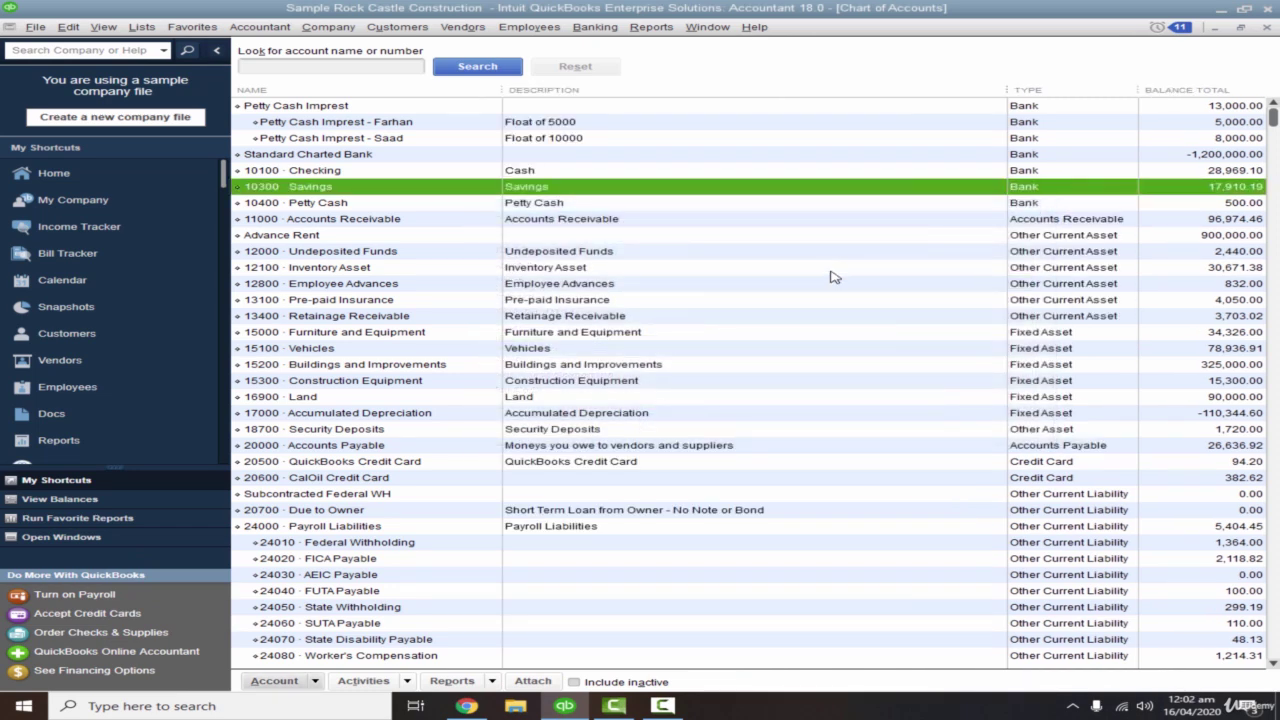
left_click_drag(1006, 89, 873, 89)
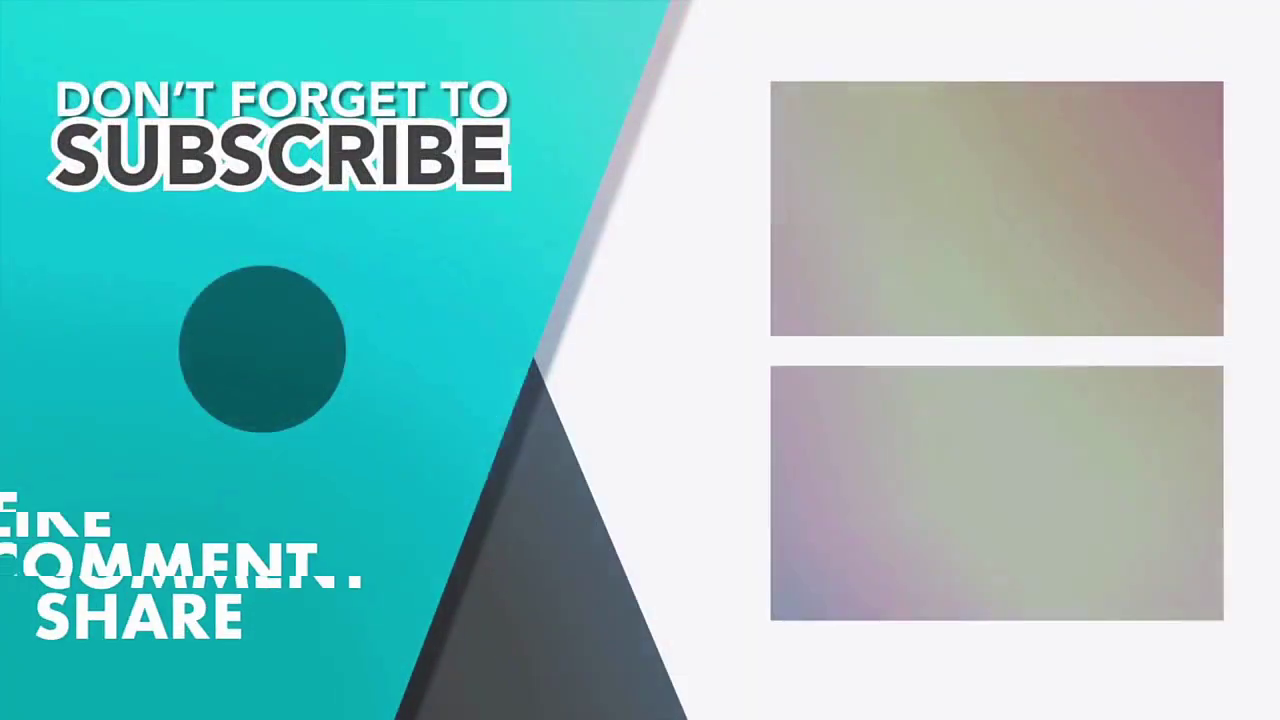